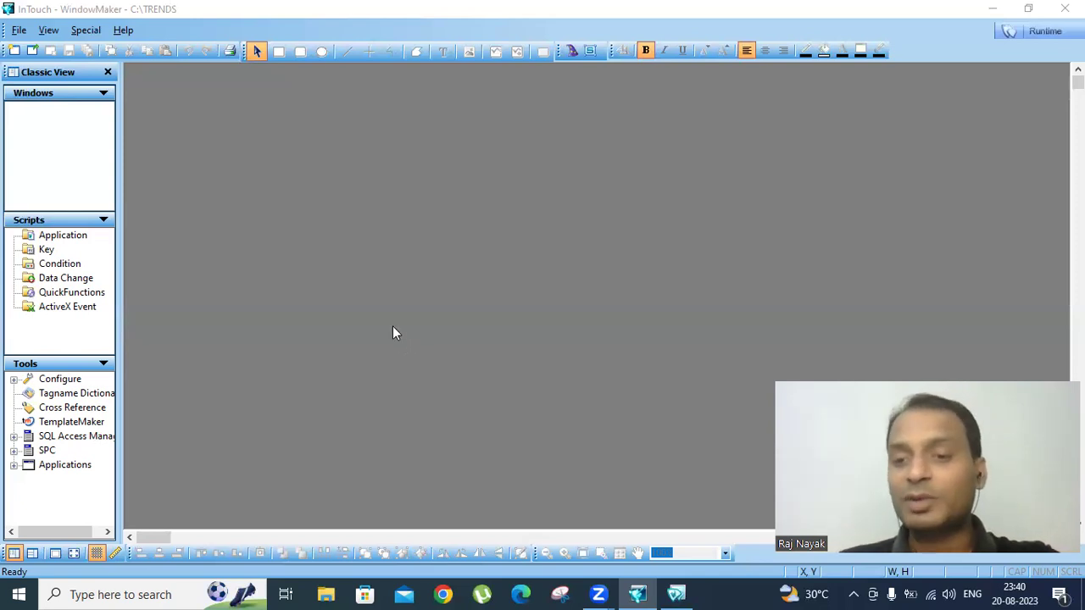
# Step: Create a window named Real Time and enlarge it to about 1186 by 582 so it fills the workspace
pyautogui.click(14, 52)
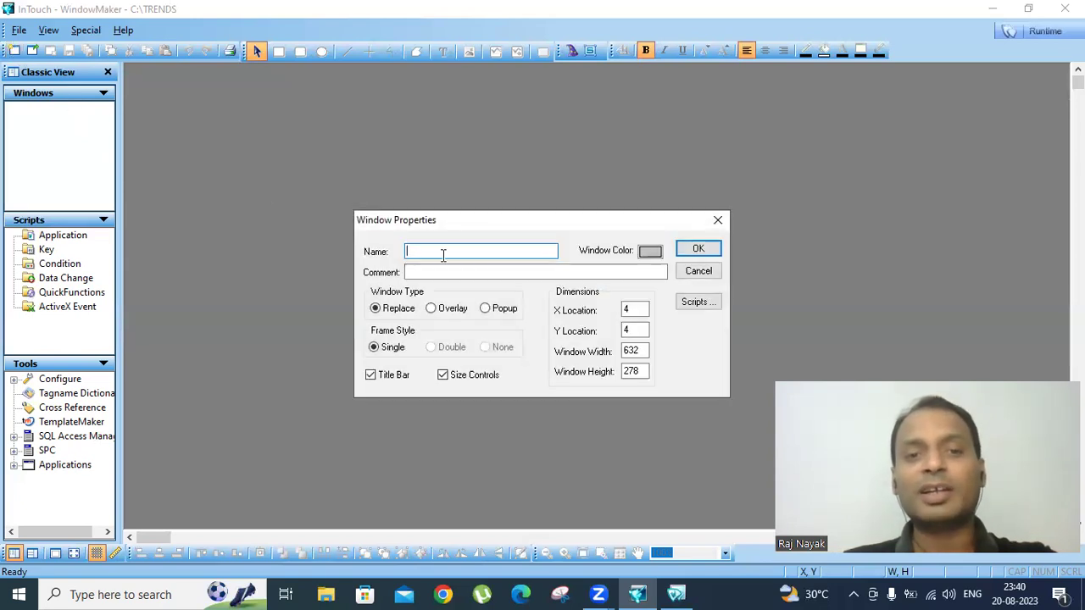
pyautogui.write('Re')
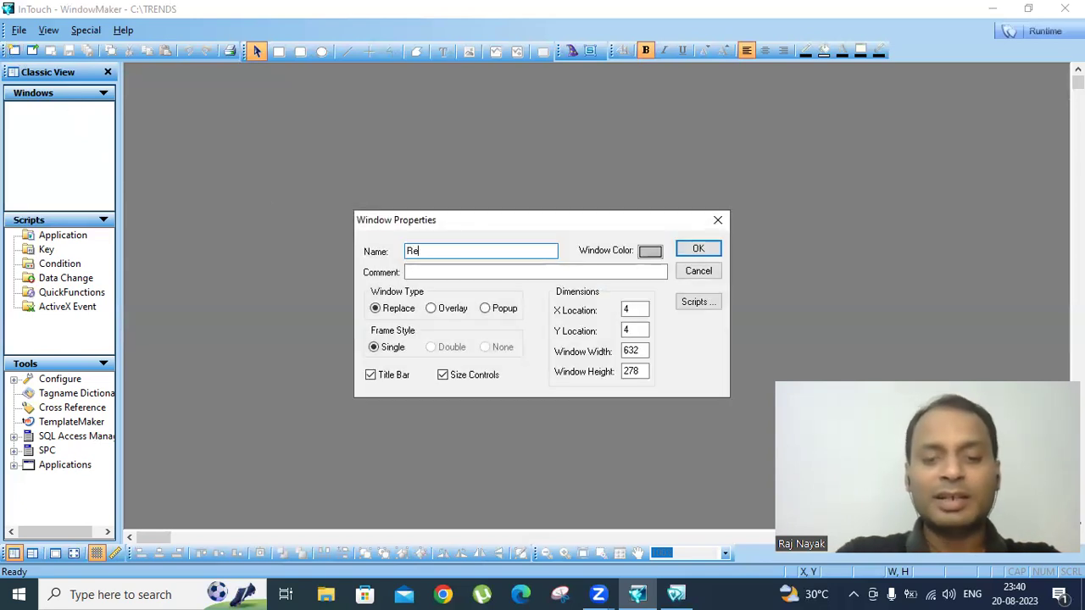
pyautogui.write('al T')
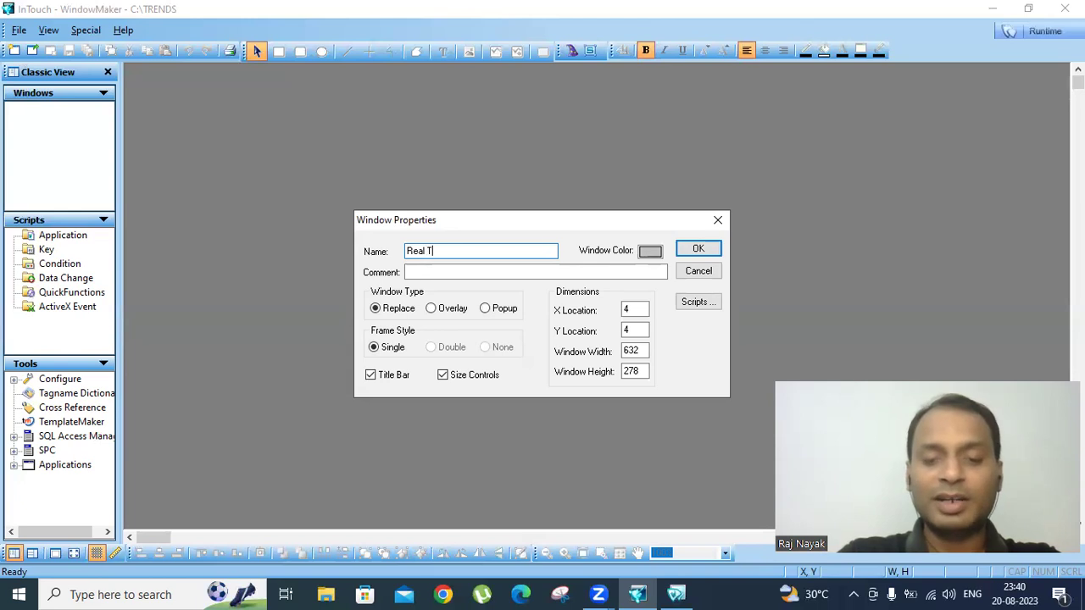
pyautogui.write('ime')
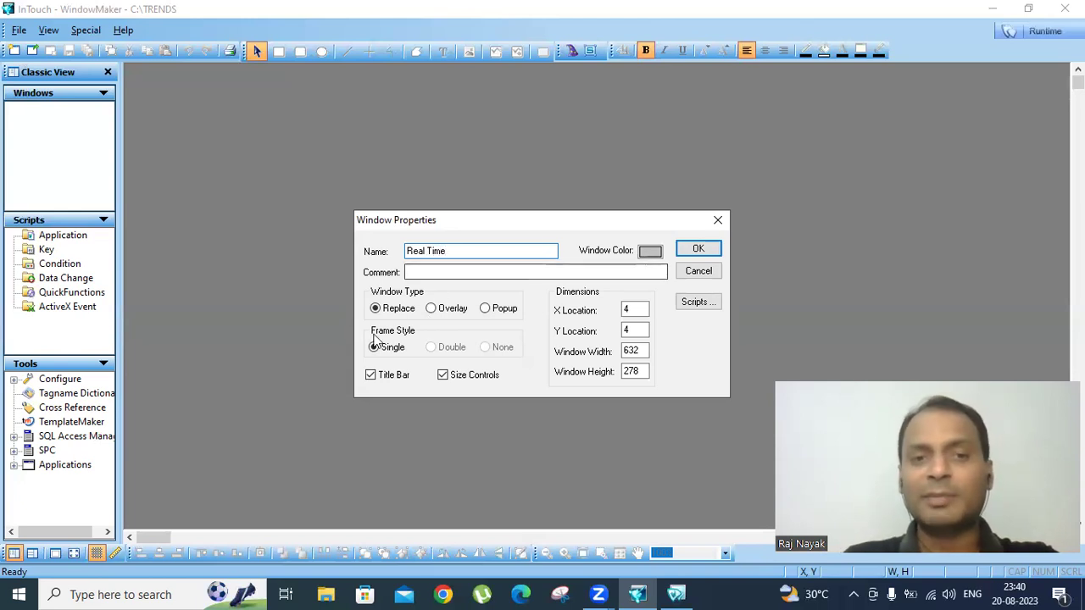
pyautogui.click(698, 249)
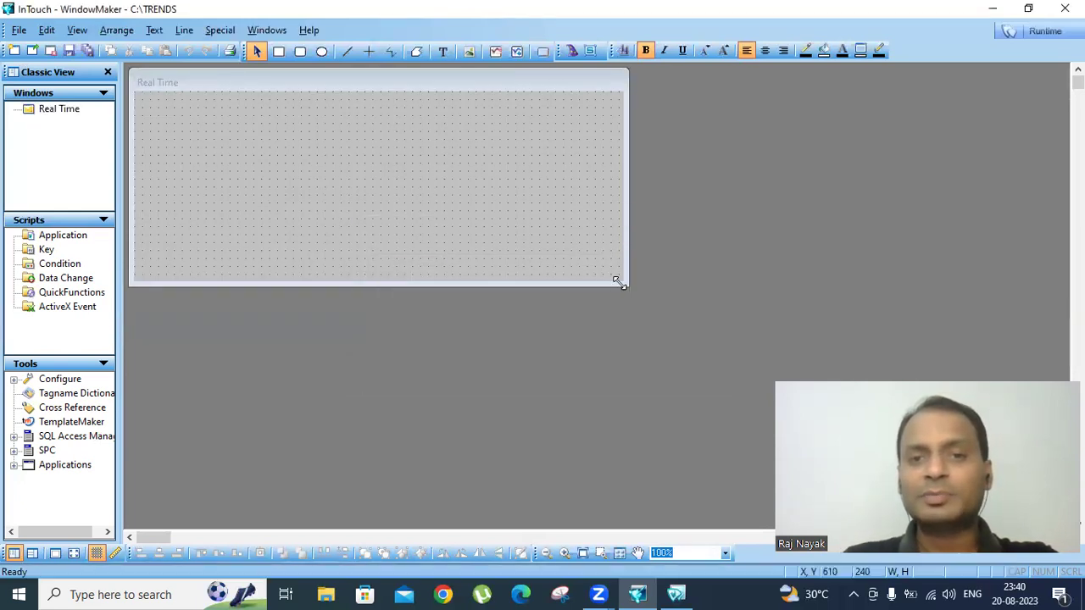
pyautogui.moveTo(623, 285); pyautogui.dragTo(1065, 527)
# Step: Create a second window named Historical, keeping the Replace type and the offered dimensions
pyautogui.click(14, 51)
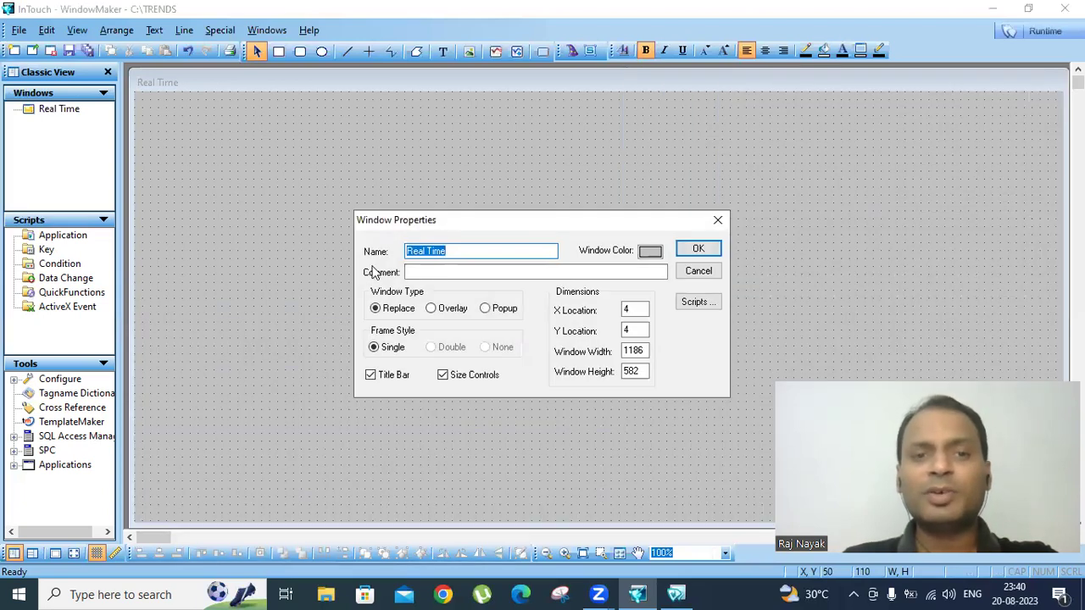
pyautogui.write('Hist')
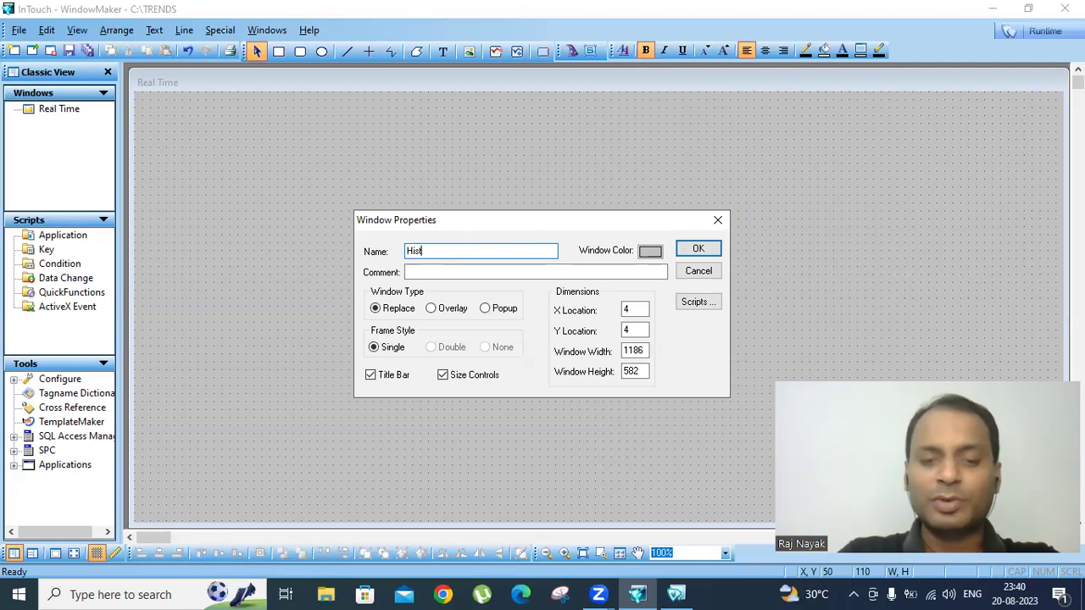
pyautogui.write('orical')
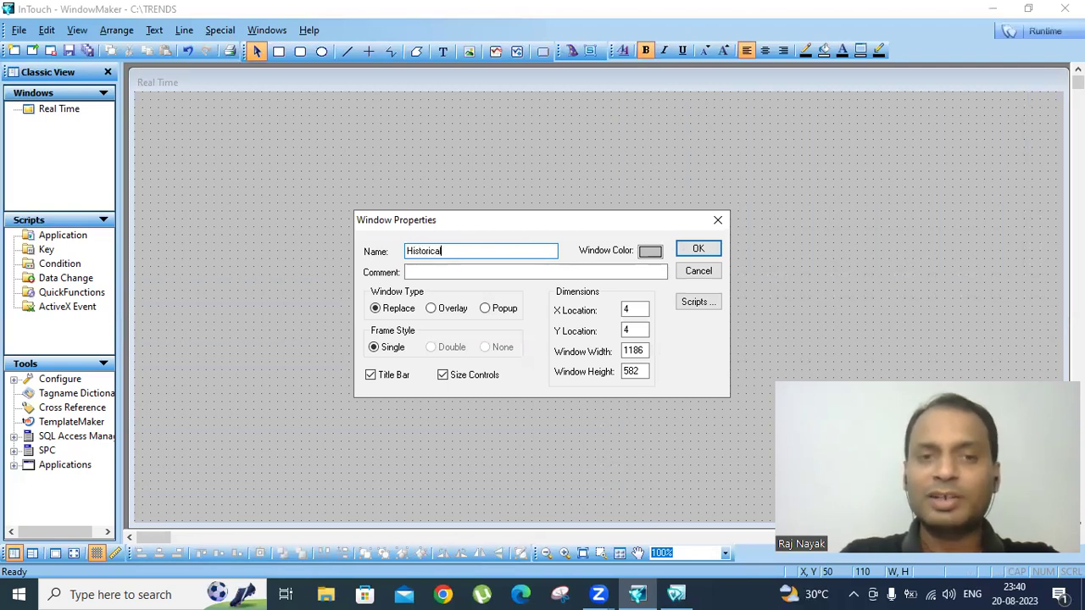
pyautogui.click(697, 248)
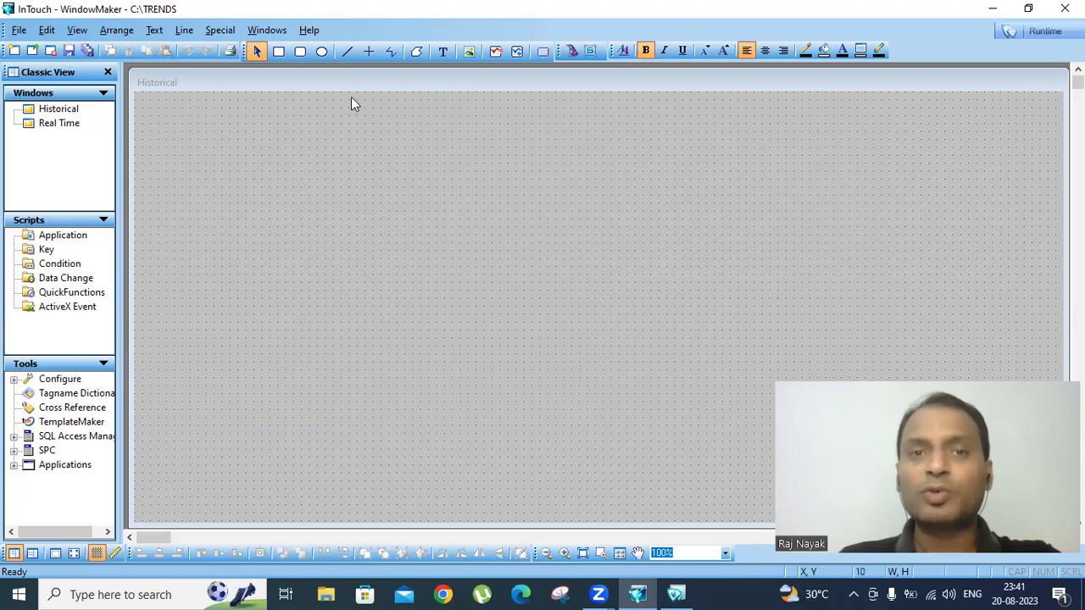
# Step: Place a button about 210 by 80 in the Historical window's upper-right corner and label it Real Time
pyautogui.click(543, 51)
pyautogui.moveTo(806, 132); pyautogui.dragTo(973, 194)
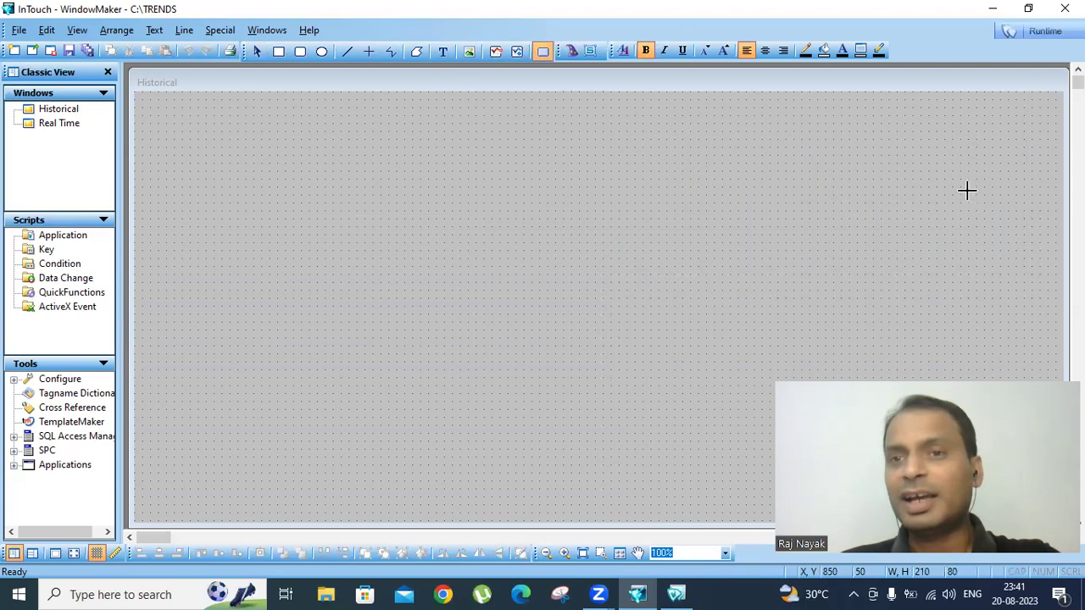
pyautogui.moveTo(913, 166); pyautogui.dragTo(984, 134)
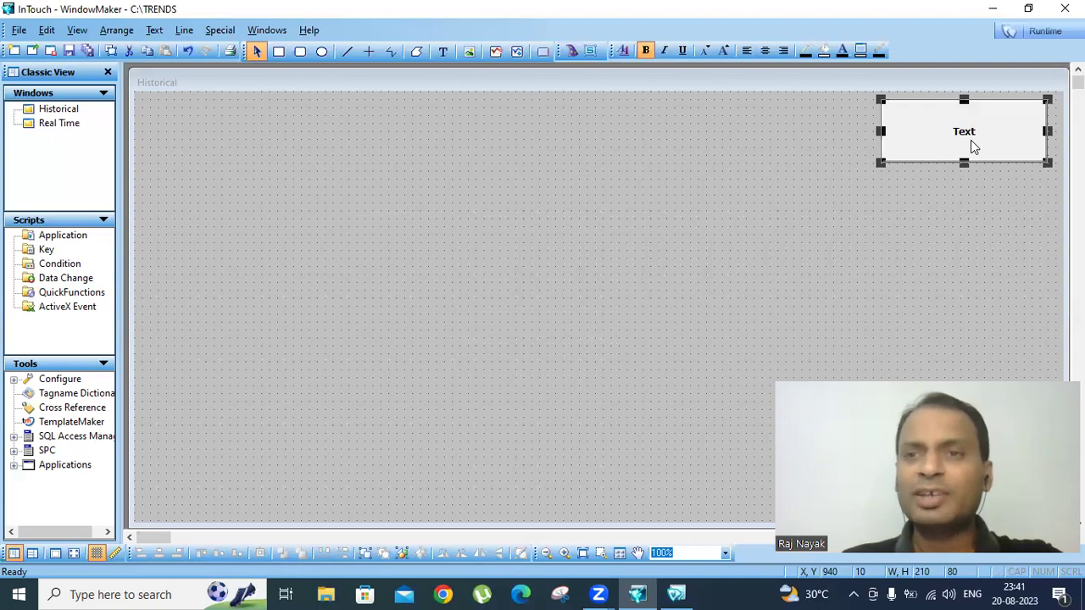
pyautogui.hotkey('ctrl', 'l')
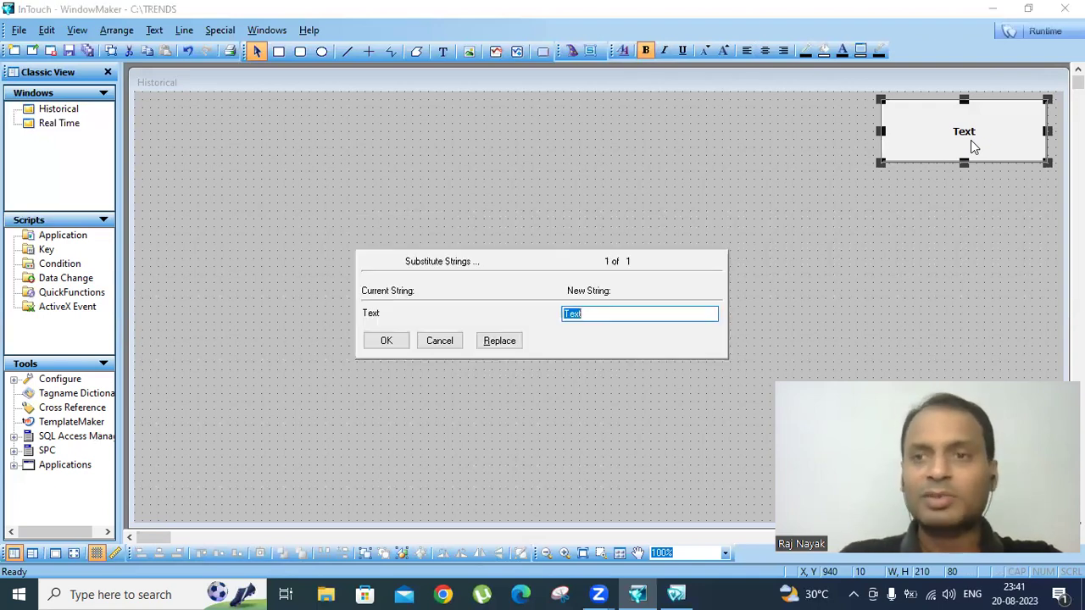
pyautogui.write('Real')
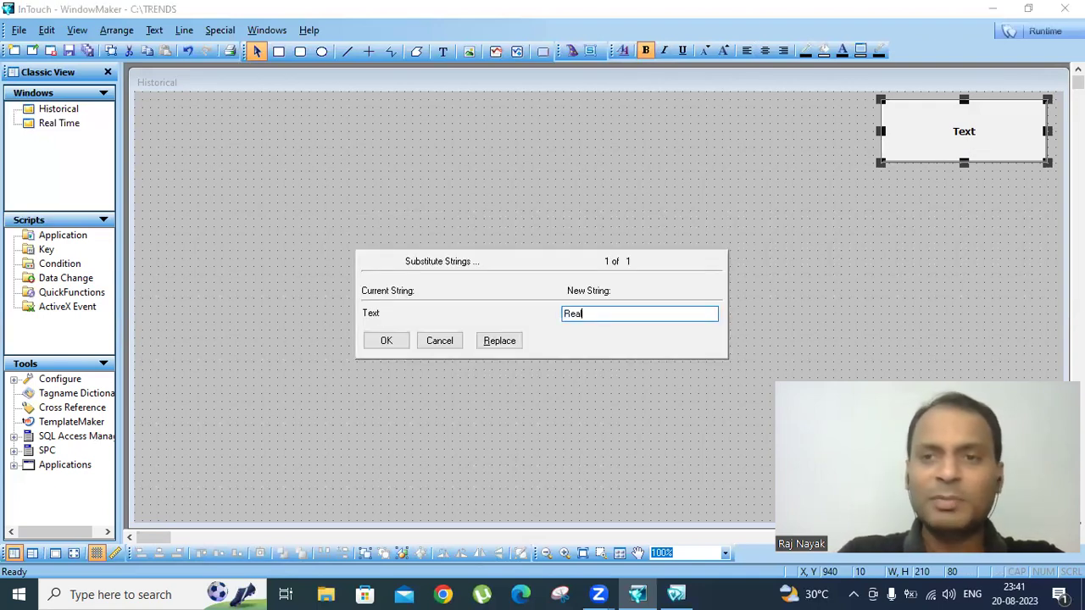
pyautogui.write(' Time')
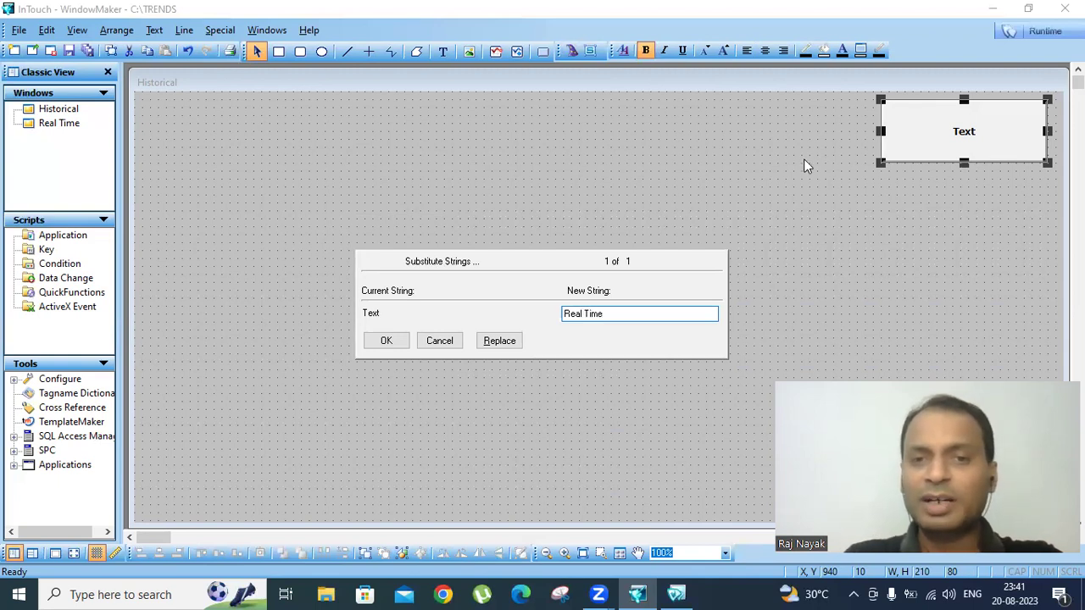
pyautogui.click(387, 343)
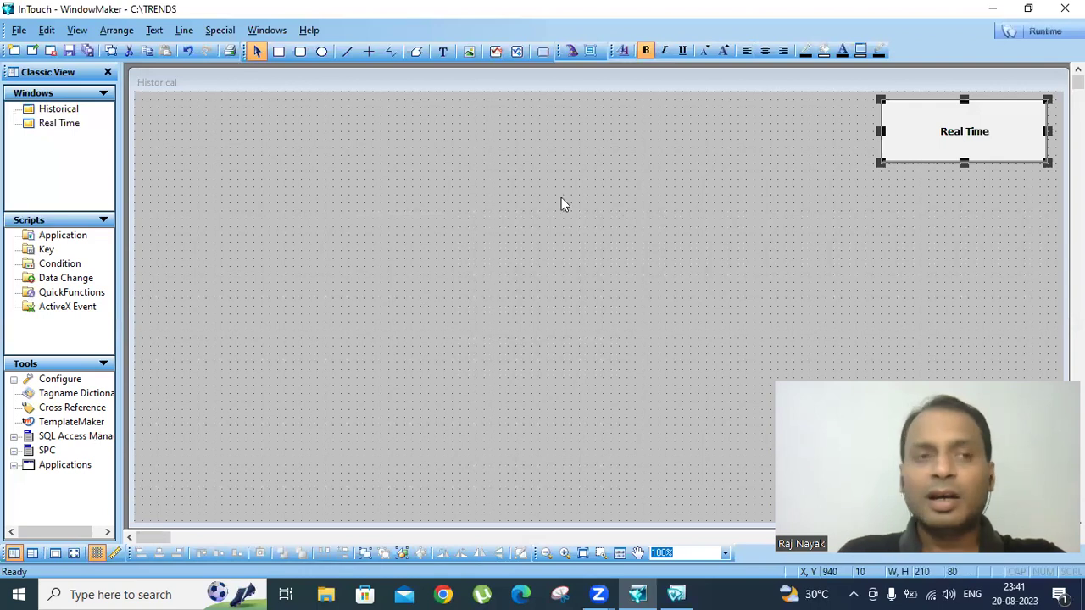
# Step: Open the Real Time window and draw a button about 180 by 80 in its upper-right corner, labelled Historical
pyautogui.doubleClick(56, 126)
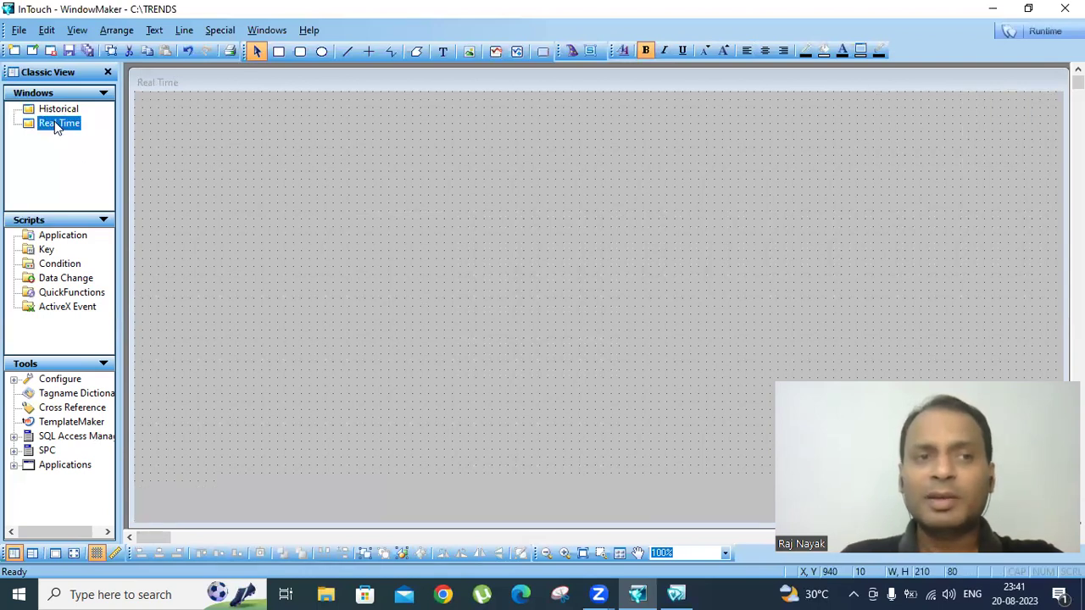
pyautogui.click(543, 52)
pyautogui.moveTo(912, 116); pyautogui.dragTo(1054, 178)
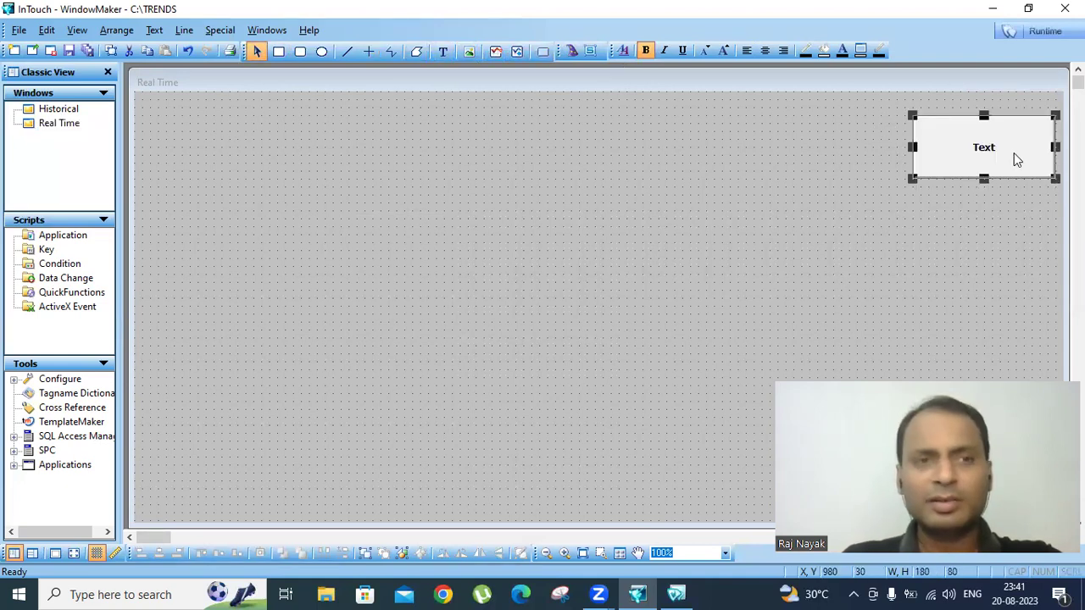
pyautogui.hotkey('ctrl', 'l')
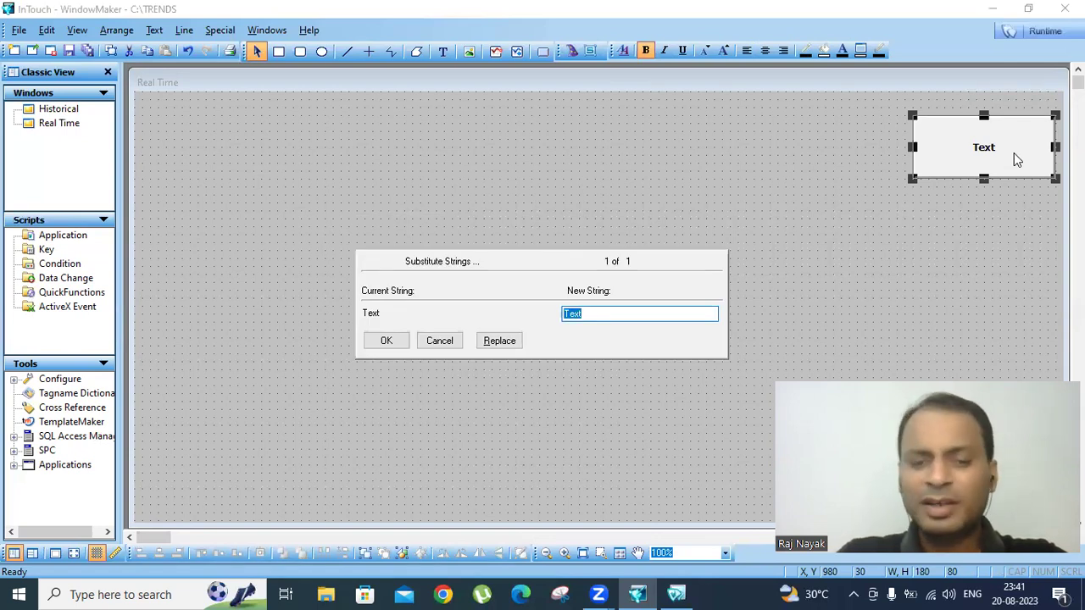
pyautogui.write('Historical')
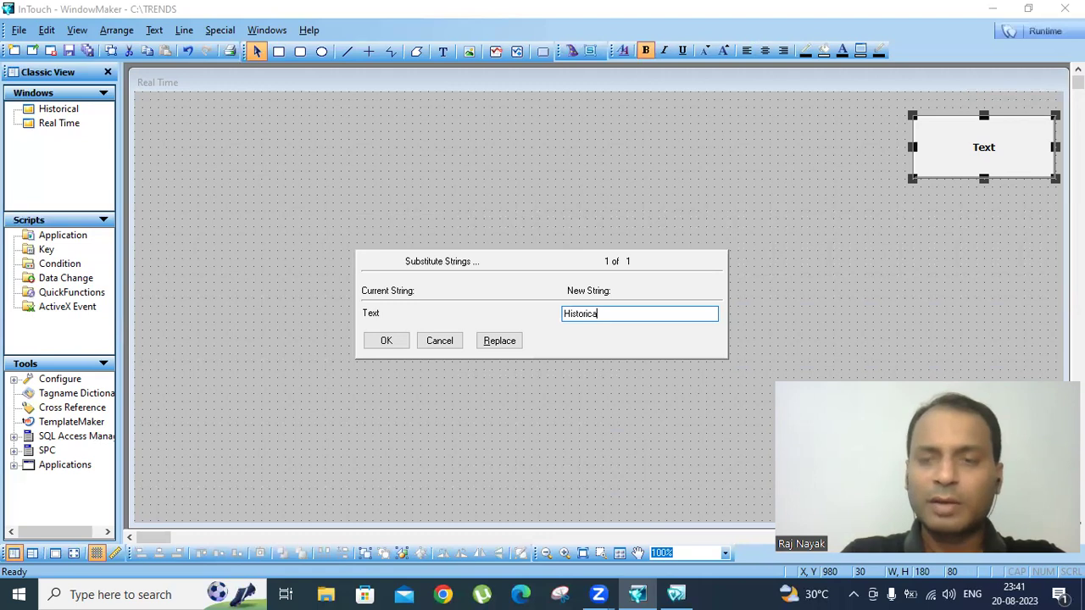
pyautogui.click(378, 343)
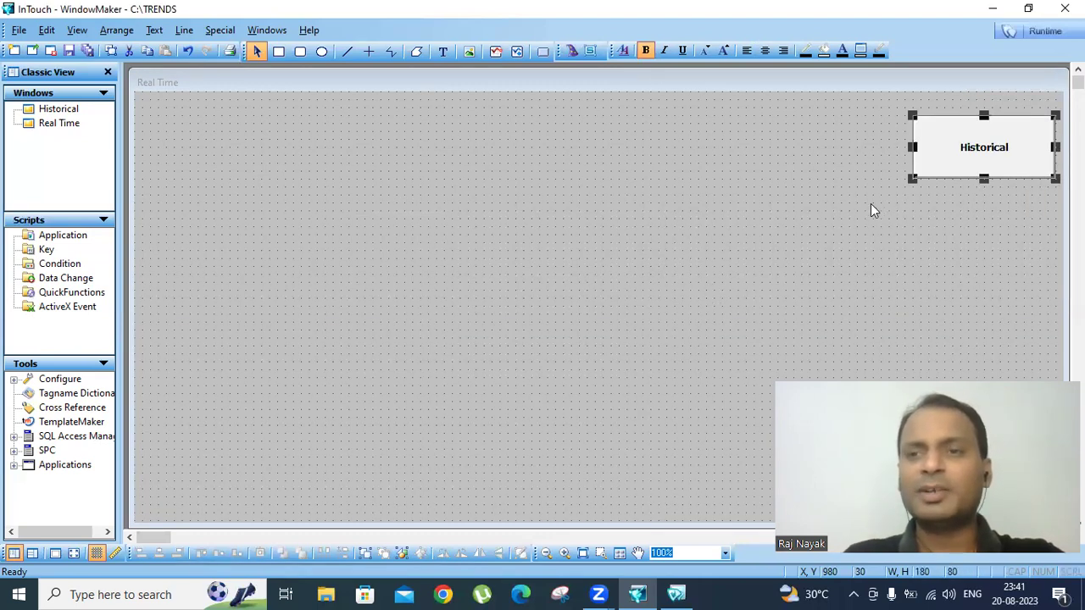
# Step: Give the Historical button a Show Window link that opens the Historical window
pyautogui.doubleClick(981, 159)
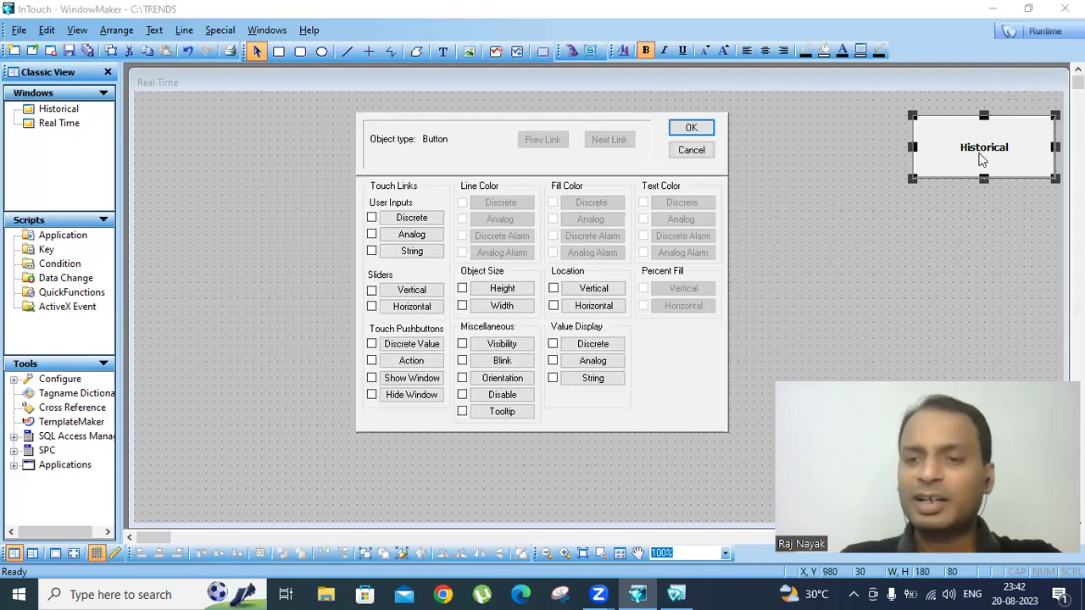
pyautogui.click(412, 378)
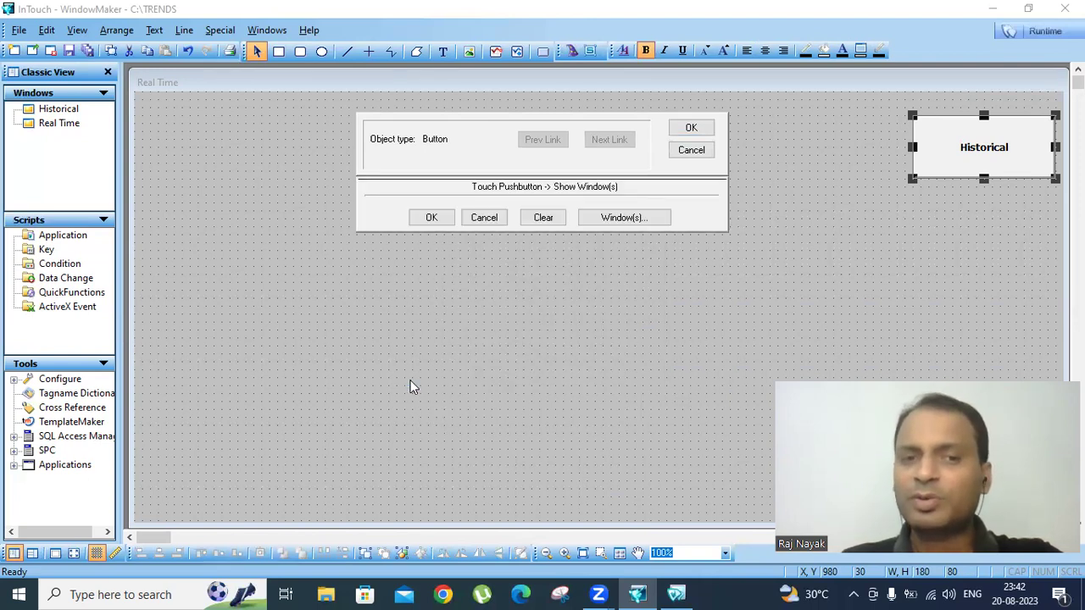
pyautogui.click(619, 215)
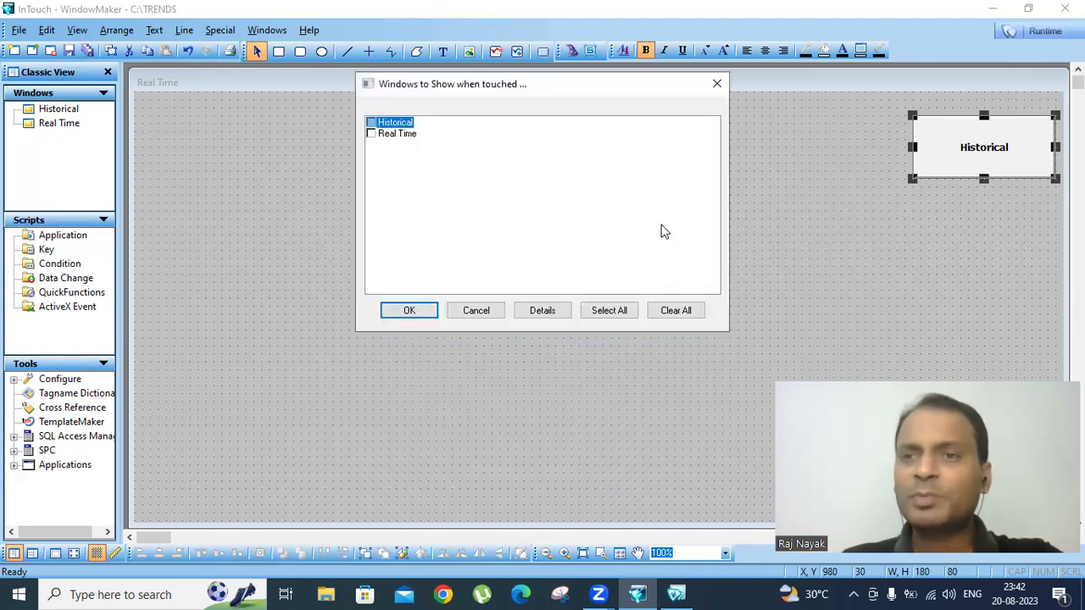
pyautogui.click(371, 122)
pyautogui.click(405, 315)
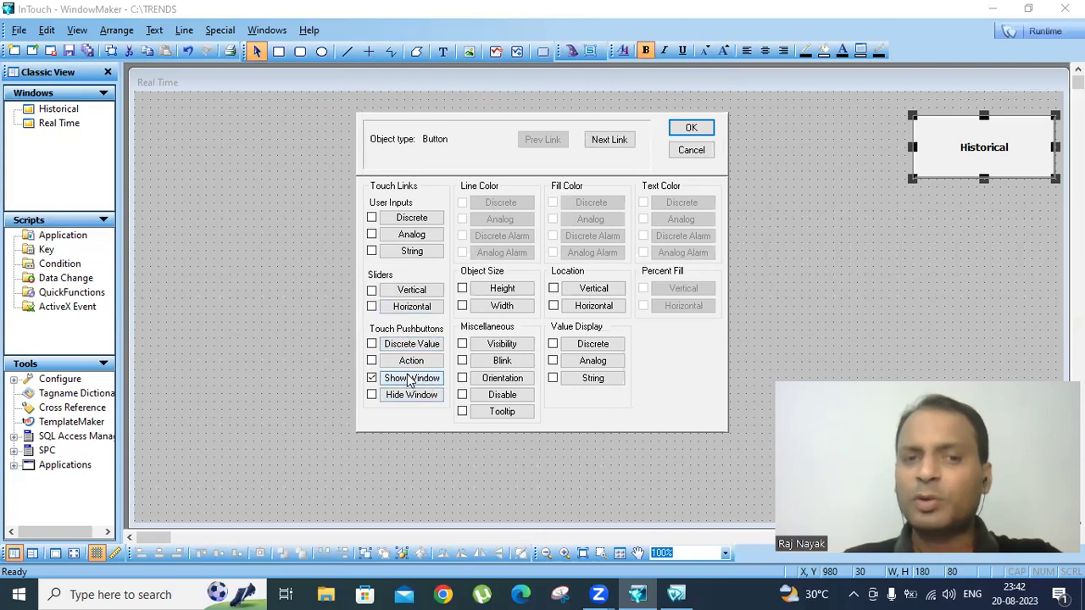
pyautogui.click(412, 379)
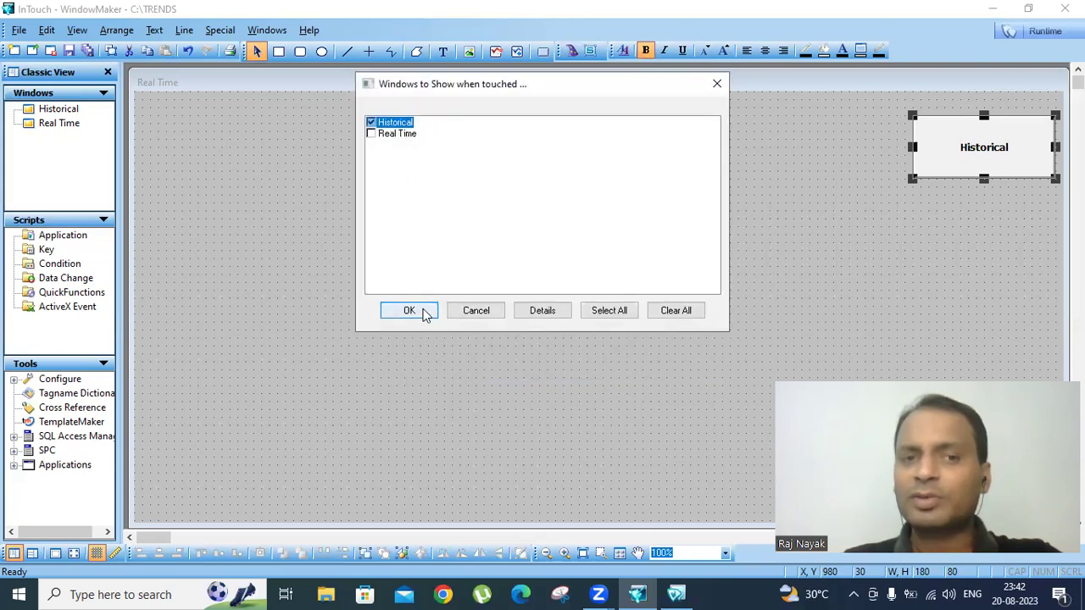
pyautogui.click(423, 312)
pyautogui.click(690, 129)
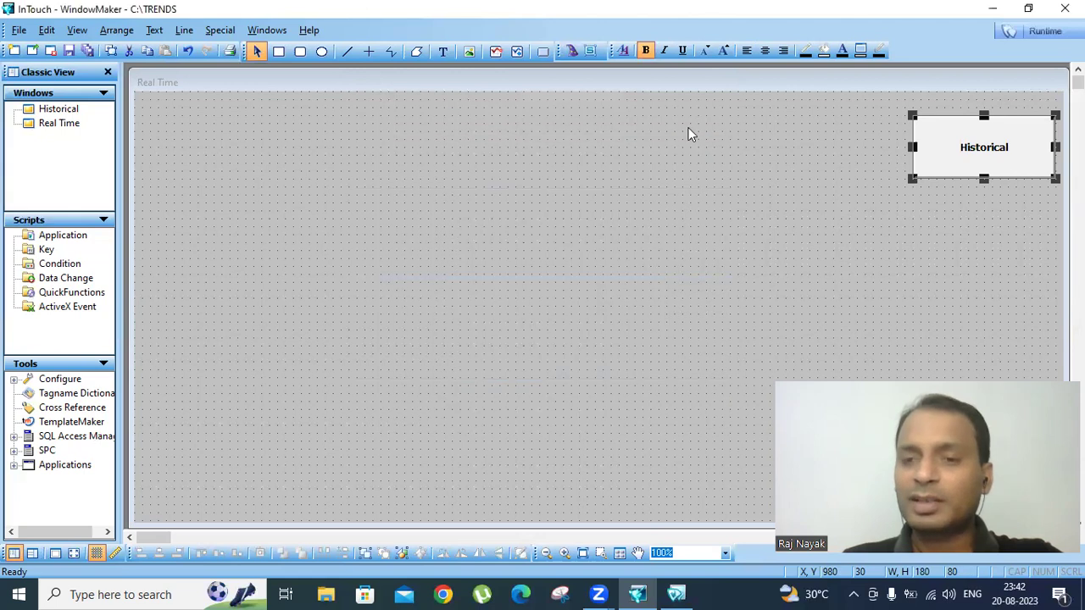
# Step: Open the Historical window and give its Real Time button a Show Window link to the Real Time window
pyautogui.click(56, 112)
pyautogui.doubleClick(56, 114)
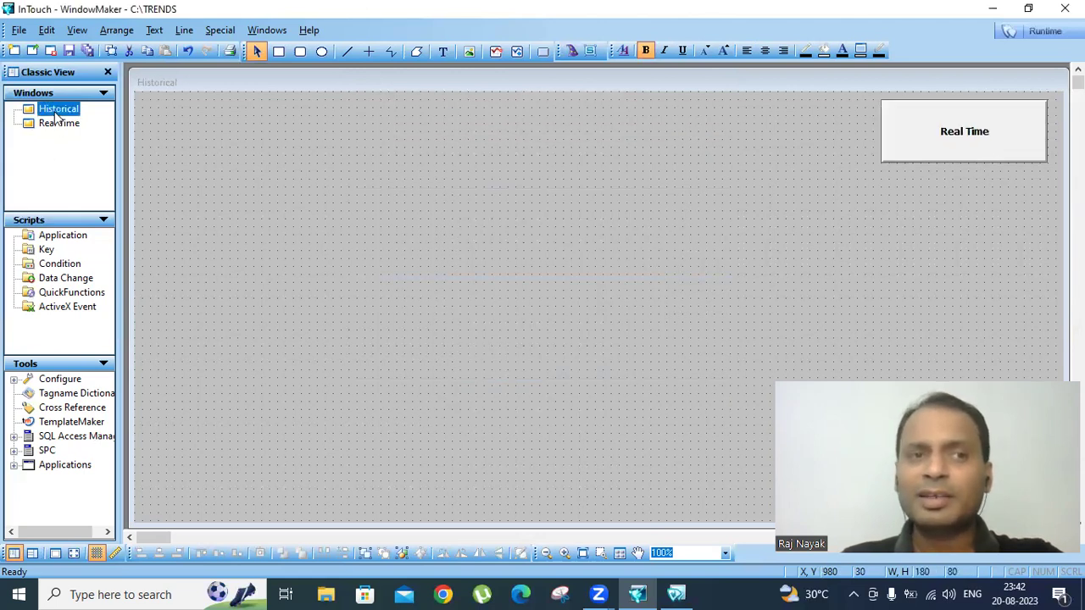
pyautogui.click(963, 140)
pyautogui.doubleClick(964, 139)
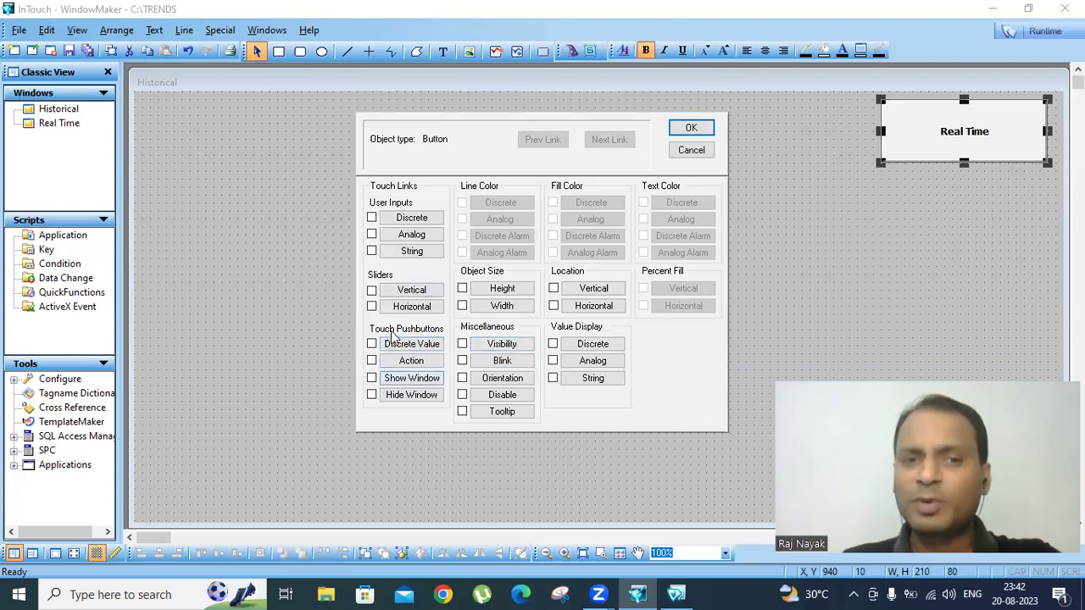
pyautogui.click(394, 380)
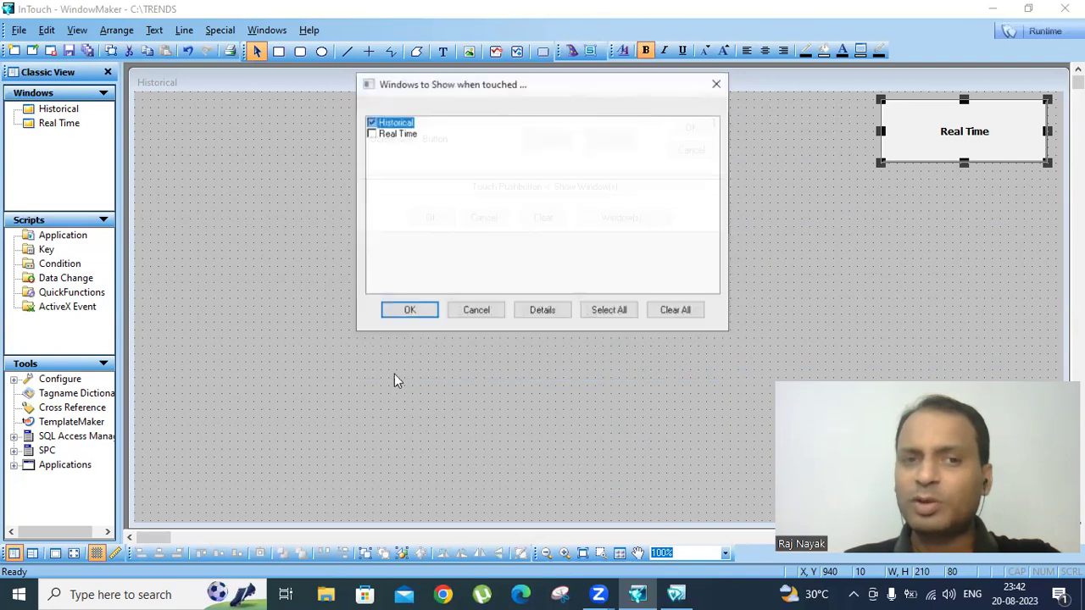
pyautogui.click(371, 134)
pyautogui.click(413, 311)
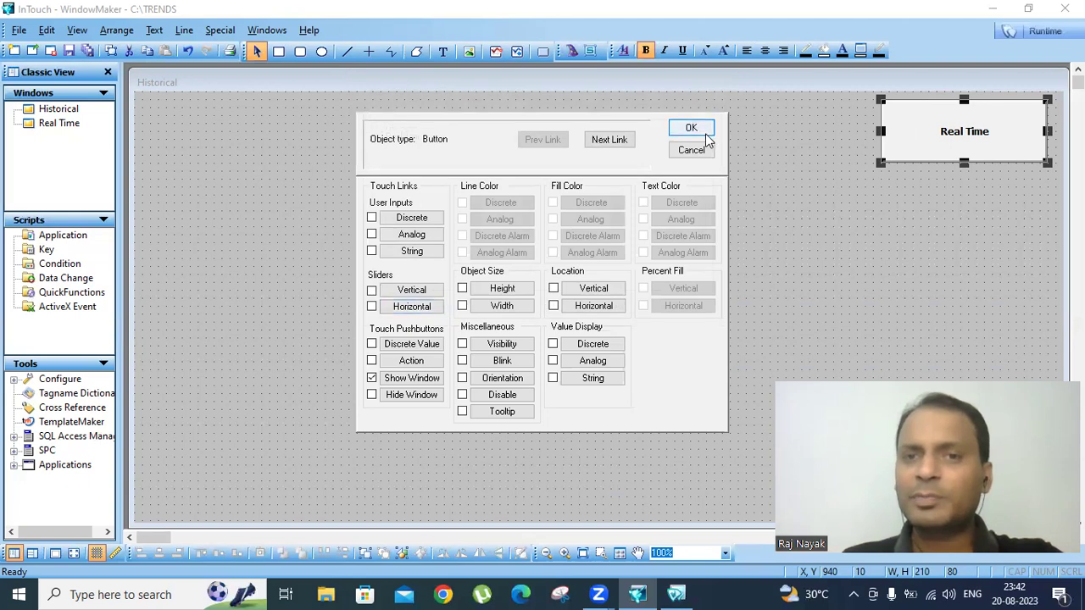
pyautogui.click(691, 128)
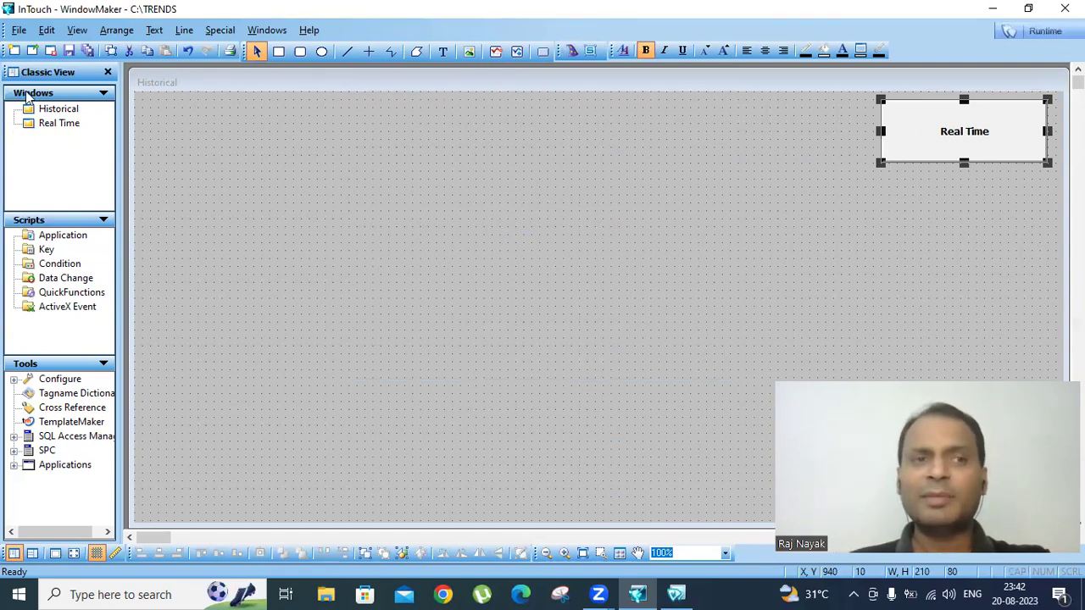
# Step: Open the Real Time window and place a Vertical Slider wizard about 180 by 311 in its upper-left corner
pyautogui.doubleClick(61, 126)
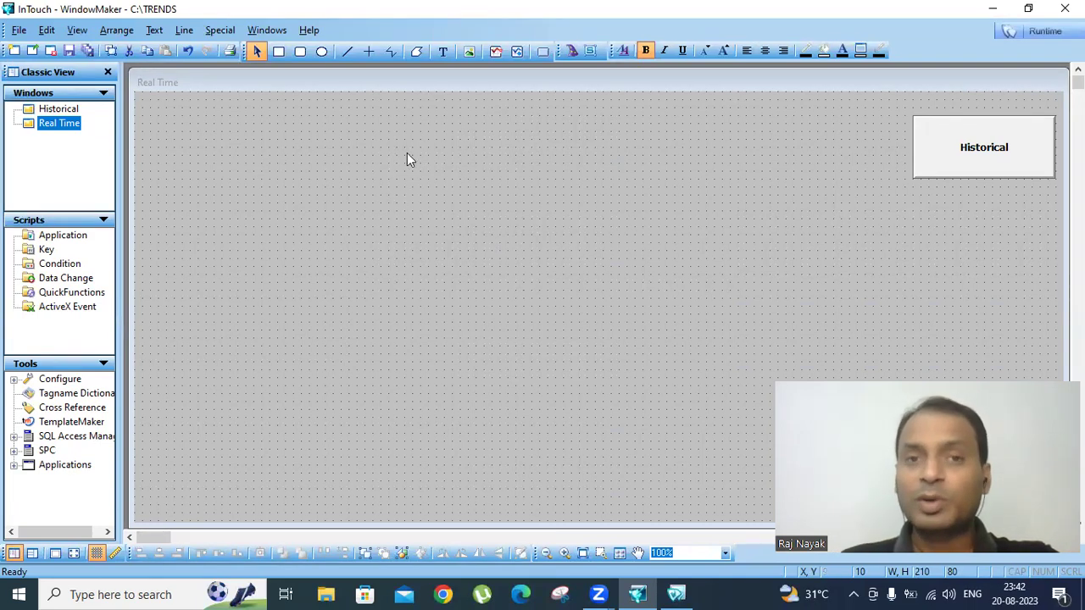
pyautogui.click(570, 52)
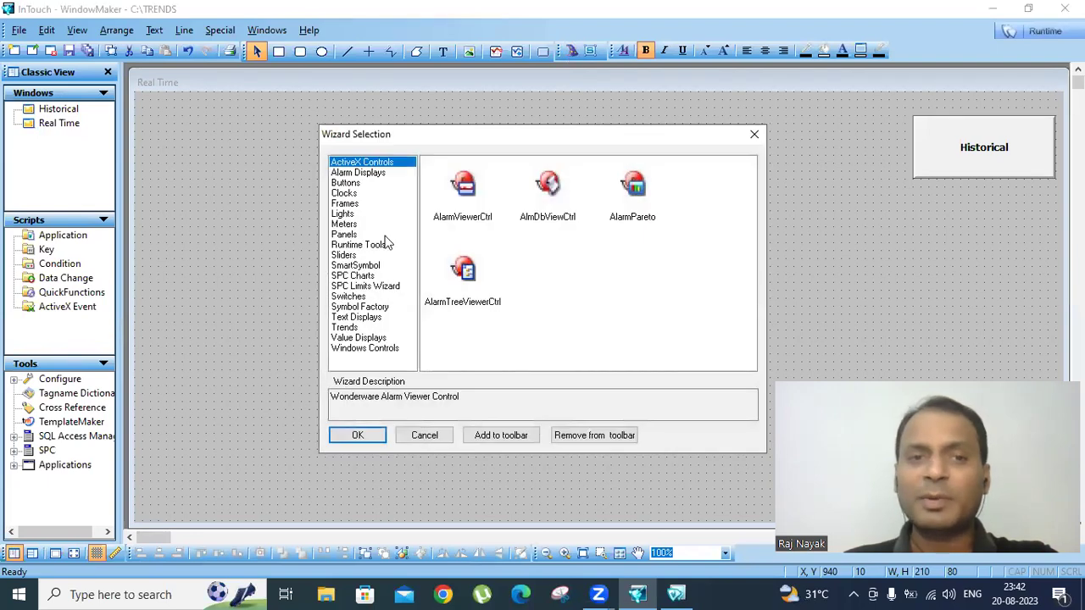
pyautogui.click(343, 256)
pyautogui.click(466, 183)
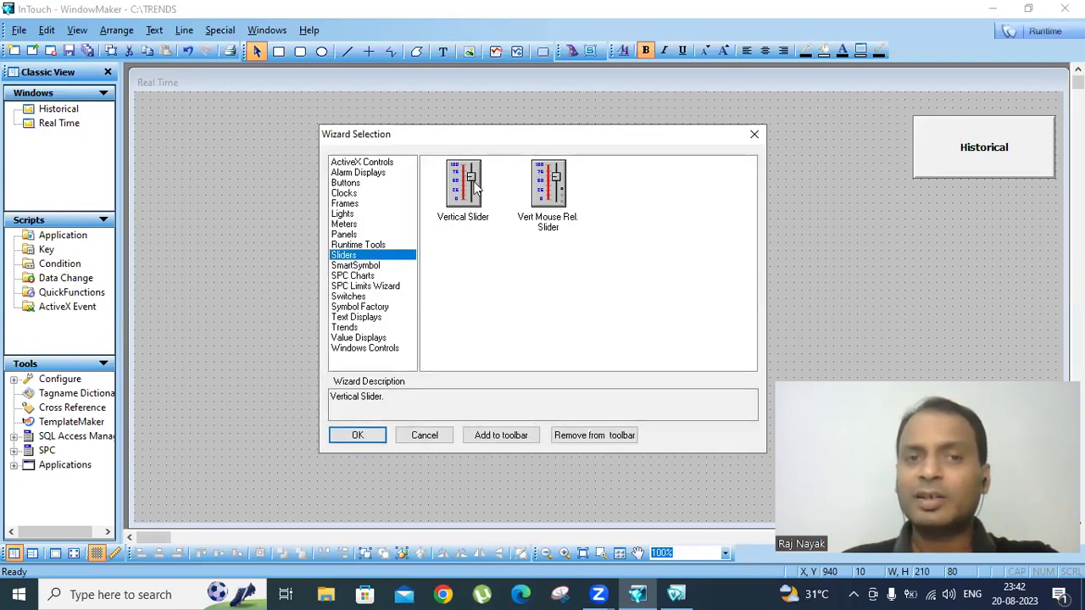
pyautogui.click(357, 435)
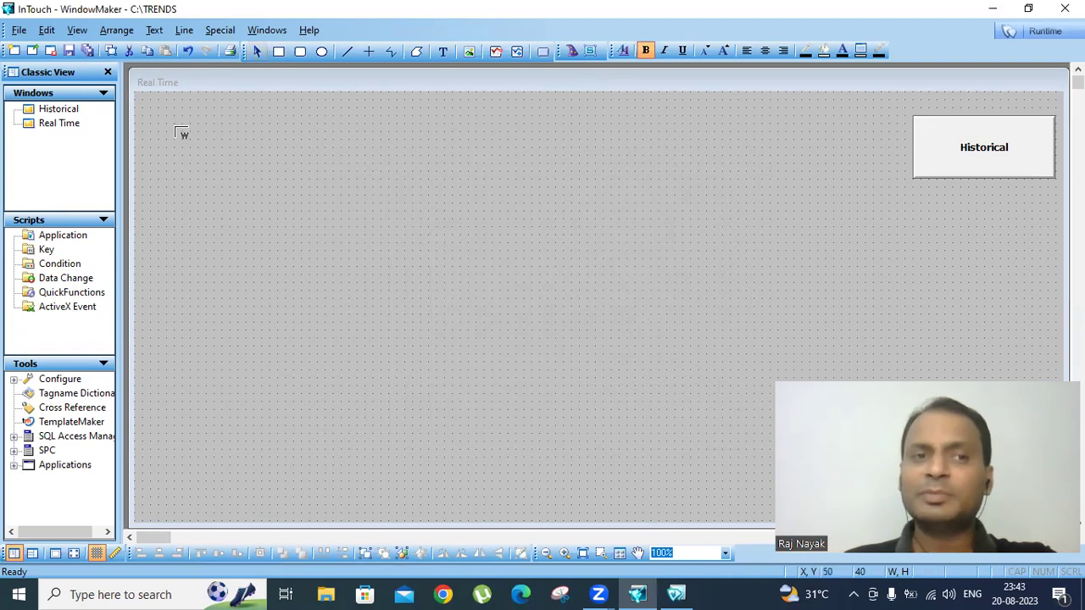
pyautogui.click(176, 130)
pyautogui.moveTo(245, 249); pyautogui.dragTo(316, 369)
pyautogui.moveTo(288, 333); pyautogui.dragTo(267, 321)
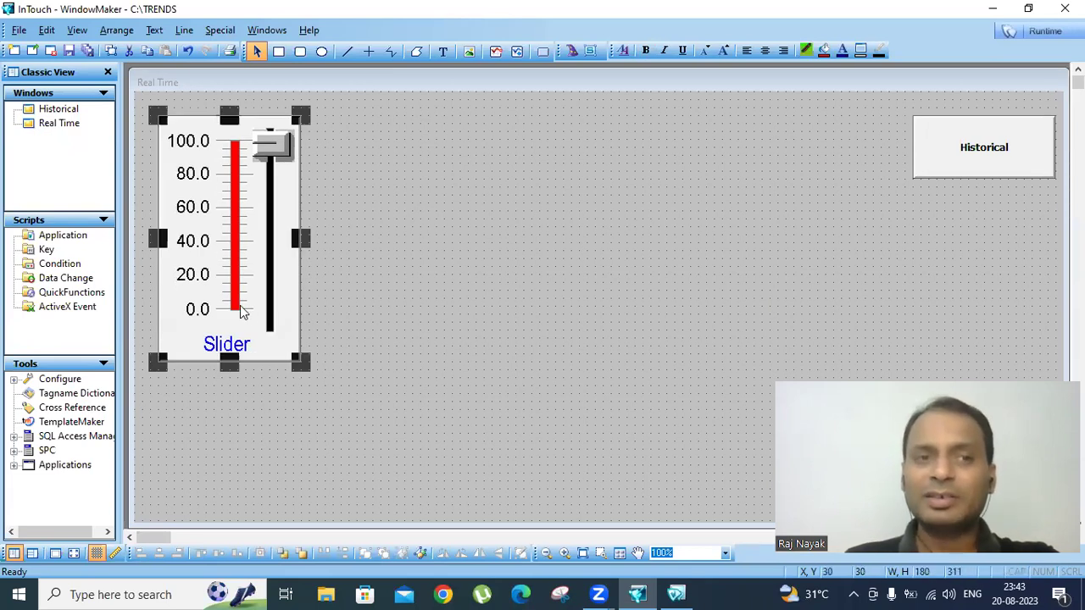
# Step: Assign the tagname Temp to the slider and set its label to Temp
pyautogui.doubleClick(245, 313)
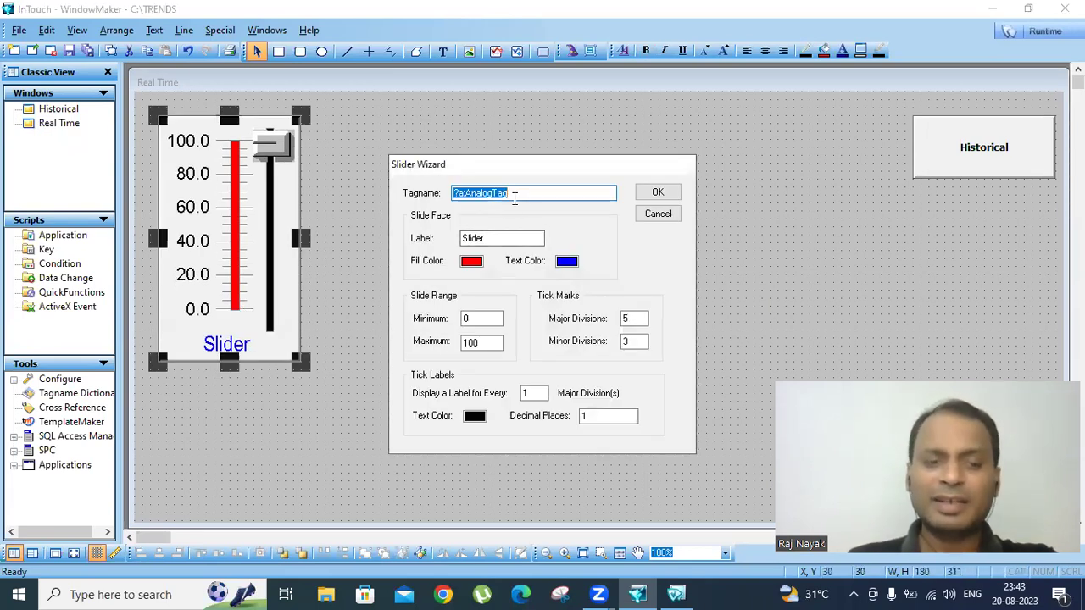
pyautogui.write('Temp')
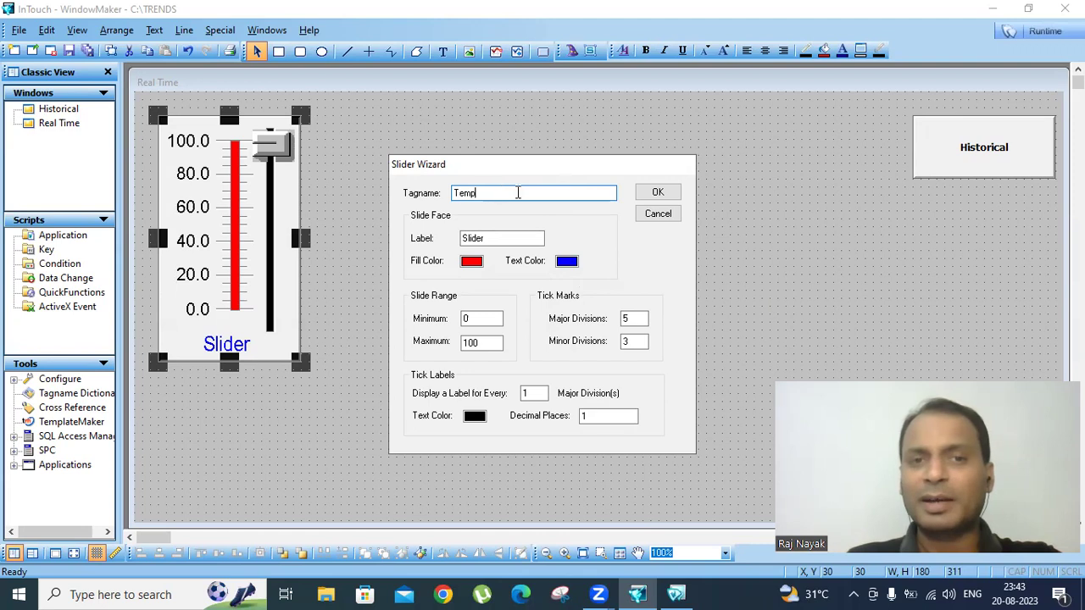
pyautogui.press('Tab')
pyautogui.write('Te')
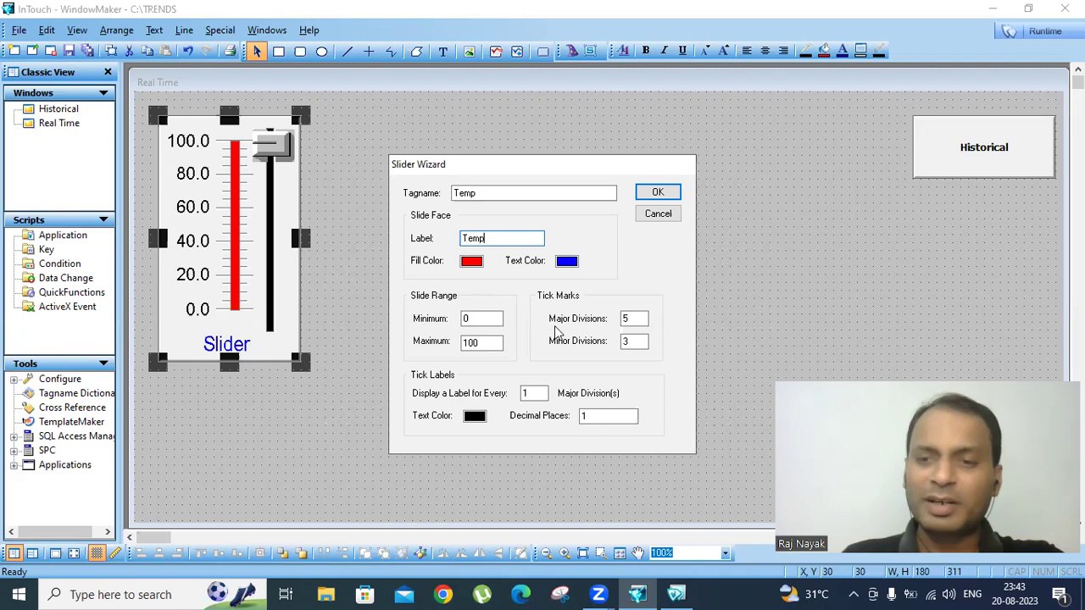
# Step: Define the Temp tag with Log Data and Log Events enabled, minimum 0 and maximum 100, and apply the slider settings
pyautogui.click(660, 195)
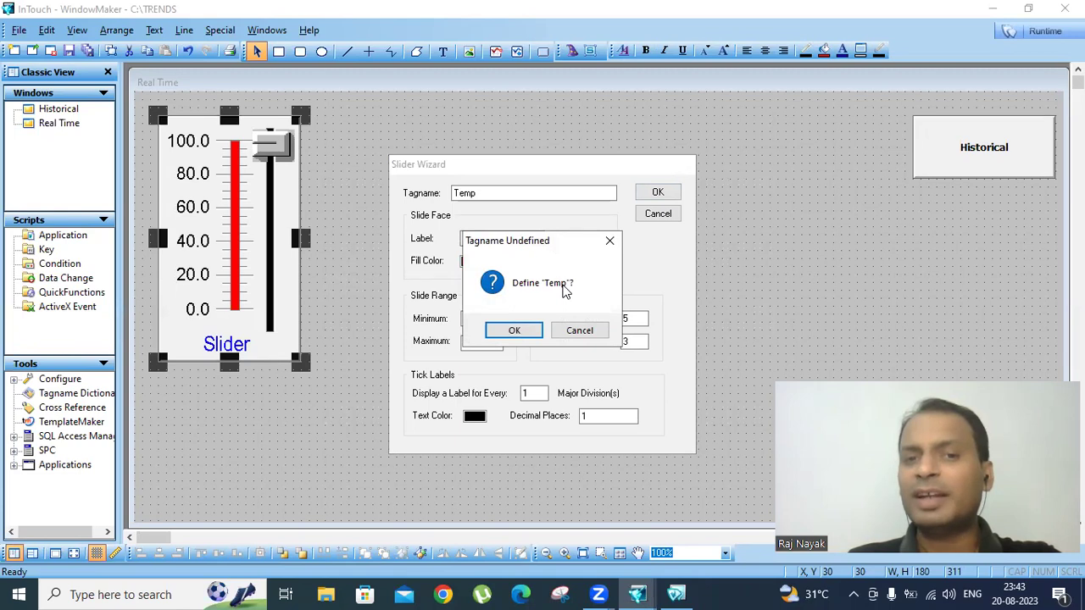
pyautogui.click(517, 330)
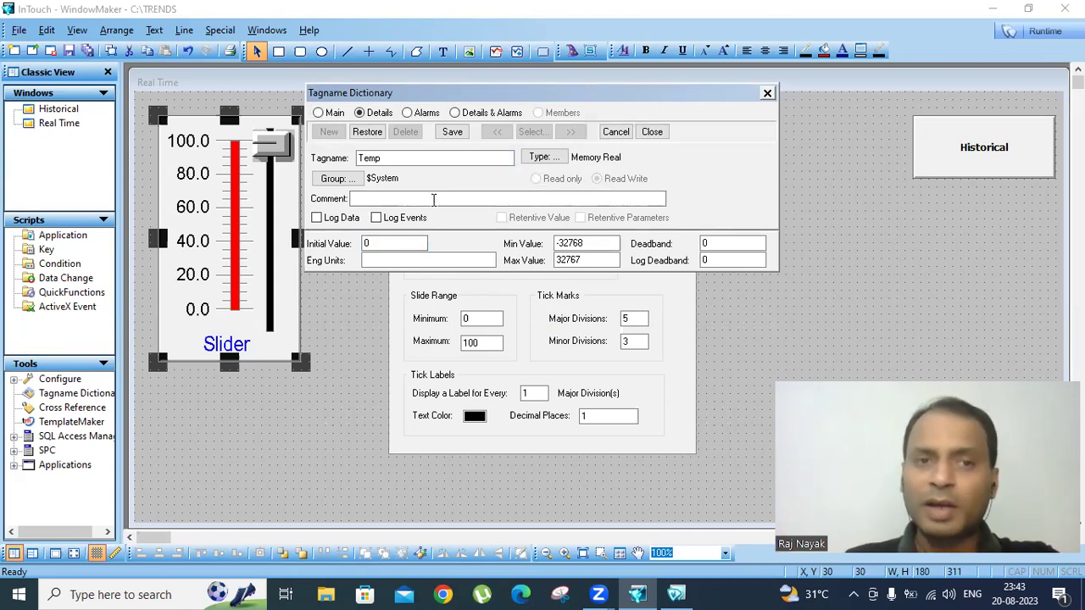
pyautogui.click(317, 219)
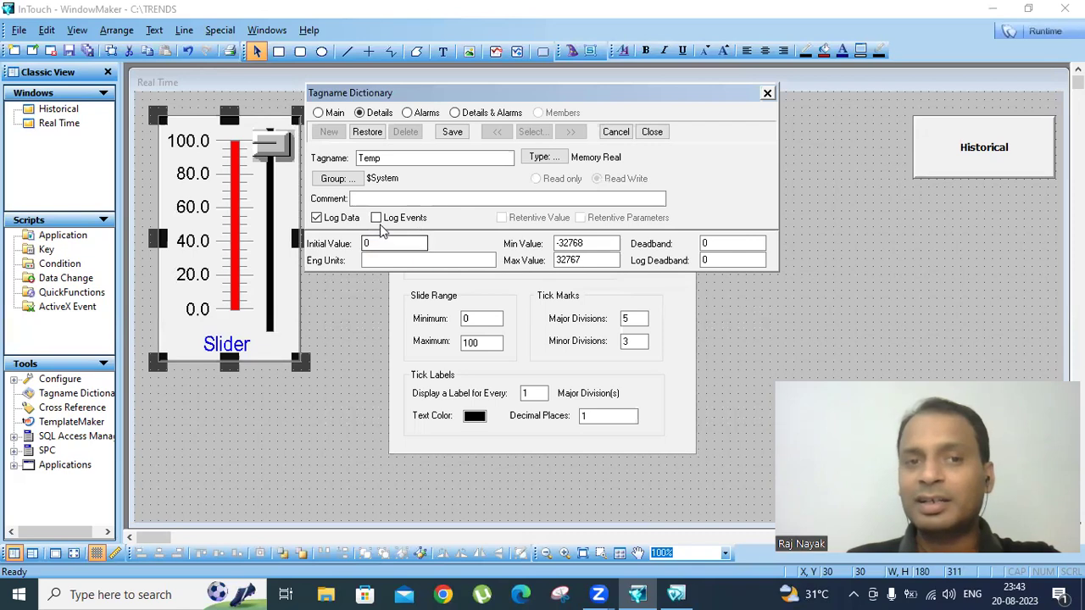
pyautogui.click(378, 219)
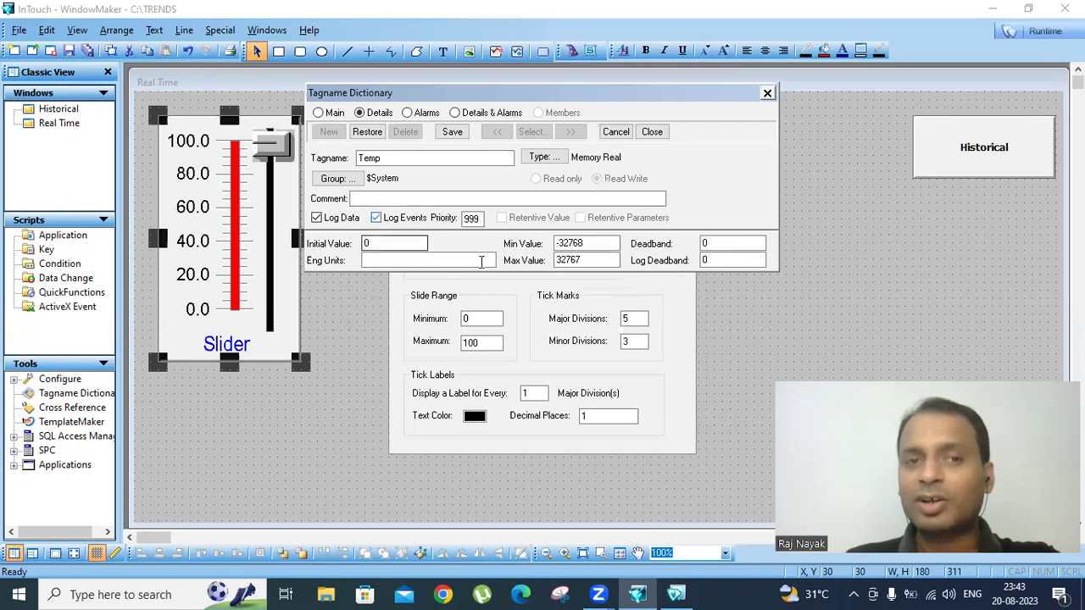
pyautogui.doubleClick(583, 244)
pyautogui.write('0')
pyautogui.moveTo(588, 260); pyautogui.dragTo(549, 263)
pyautogui.write('1')
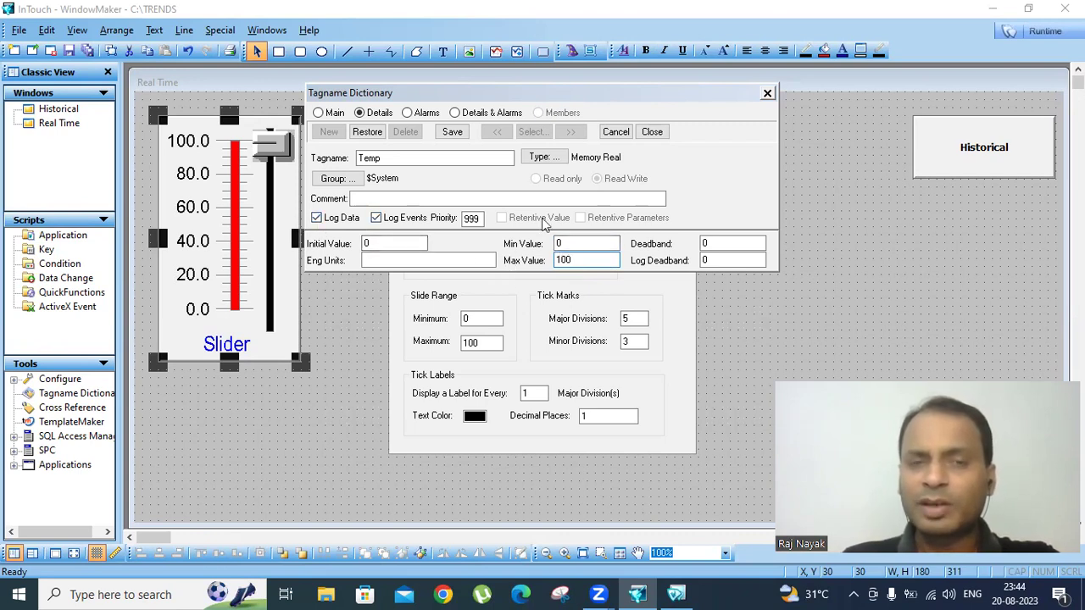
pyautogui.click(455, 134)
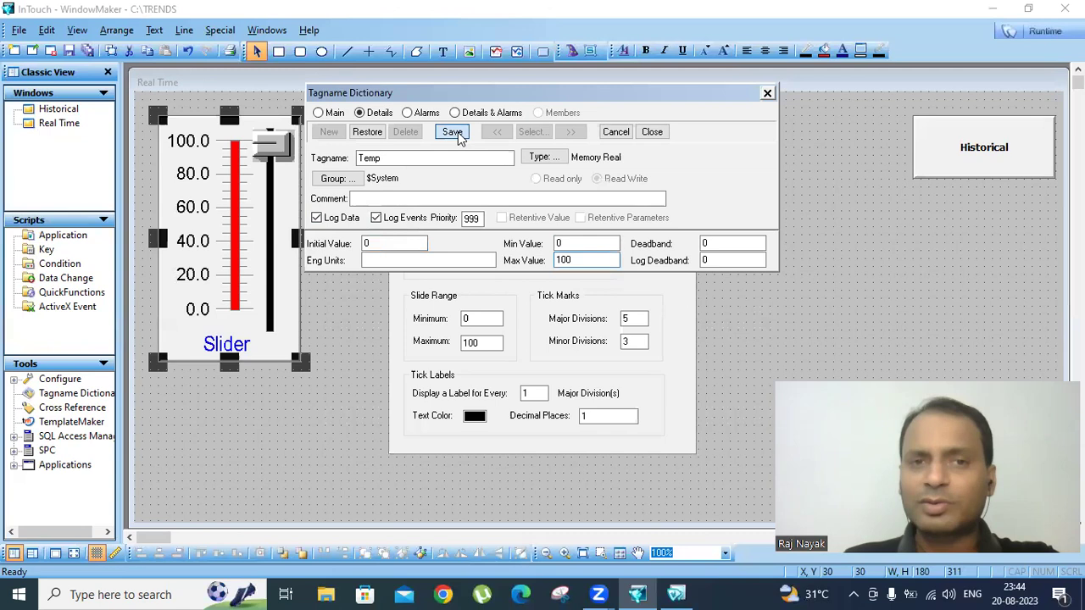
pyautogui.click(657, 134)
pyautogui.click(639, 184)
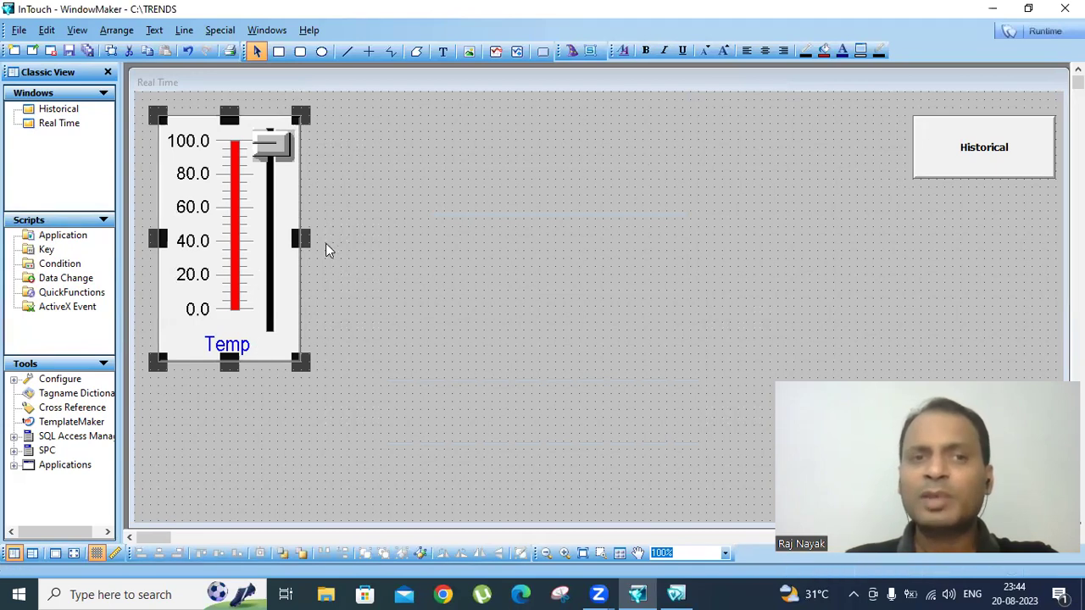
# Step: Add a # text below the Temp slider and enlarge it to about 110 by 78
pyautogui.click(336, 210)
pyautogui.click(443, 50)
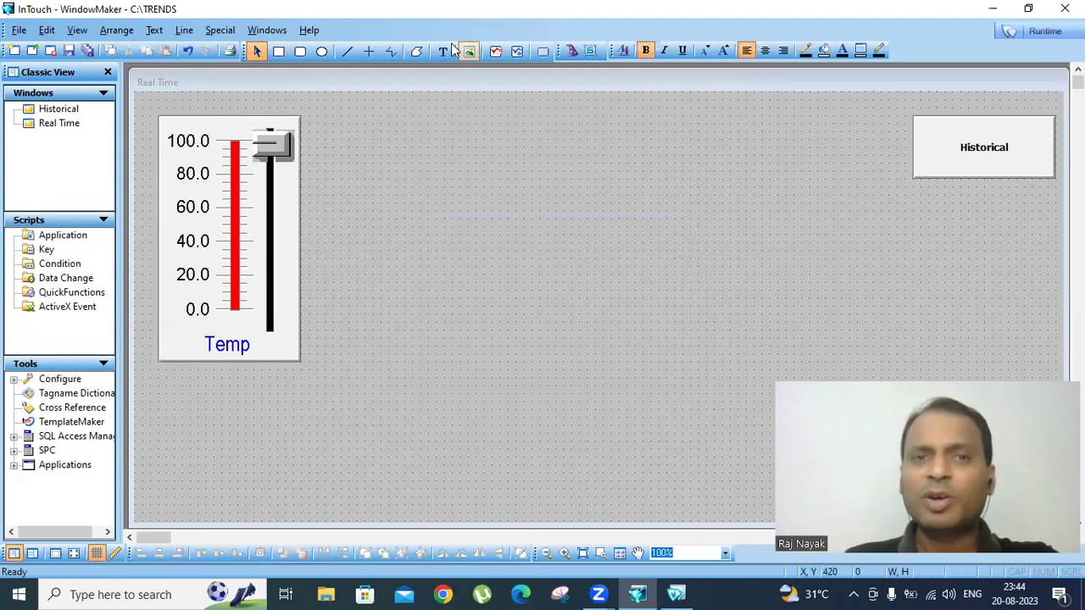
pyautogui.click(225, 408)
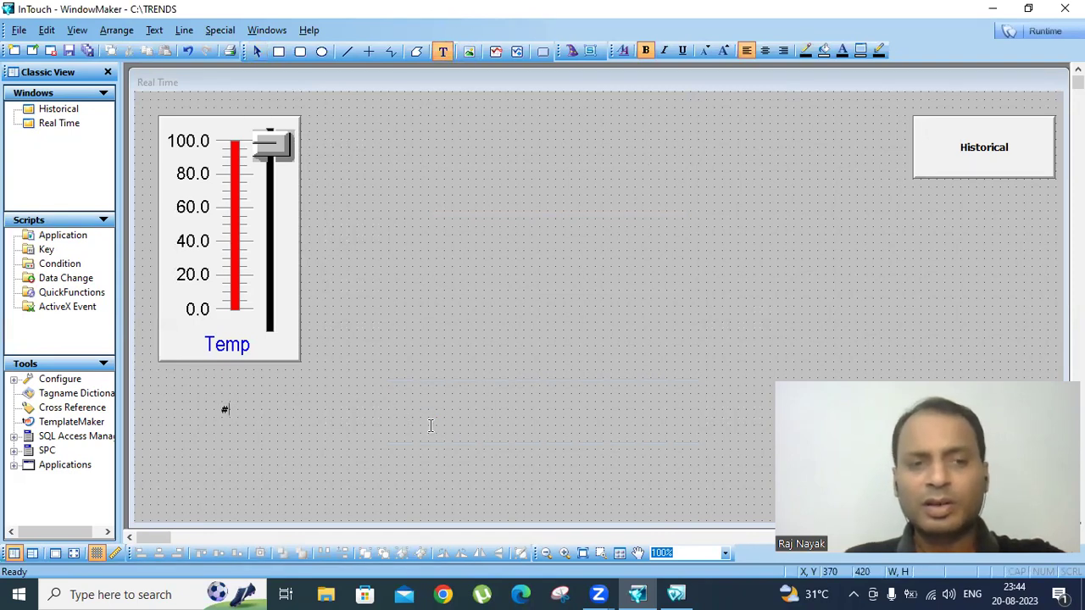
pyautogui.click(226, 414)
pyautogui.moveTo(307, 473); pyautogui.dragTo(240, 427)
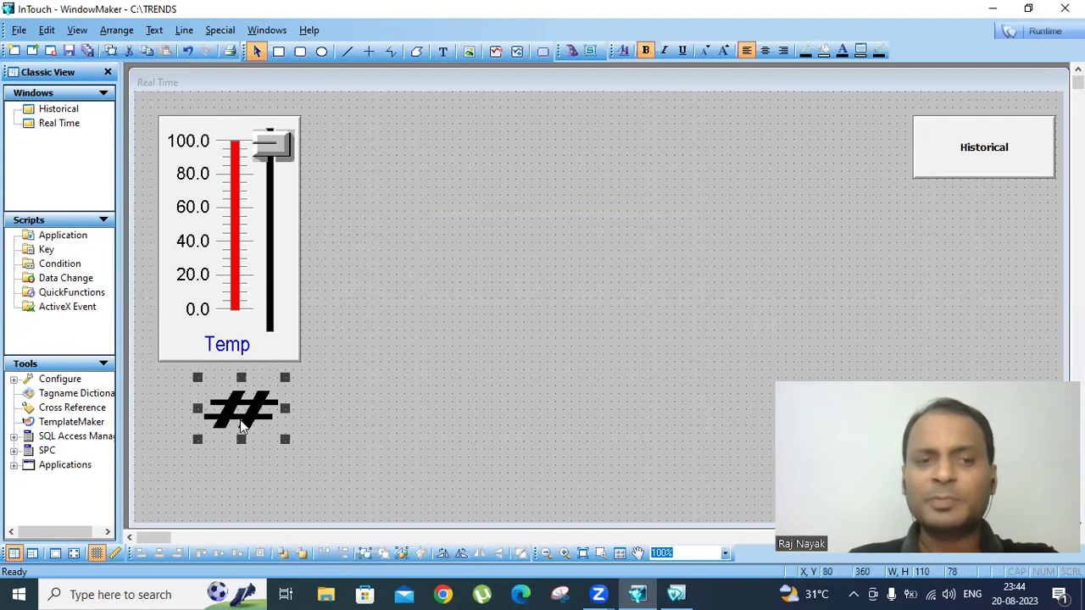
# Step: Give the # text an analog value display link with the expression Temp
pyautogui.doubleClick(241, 427)
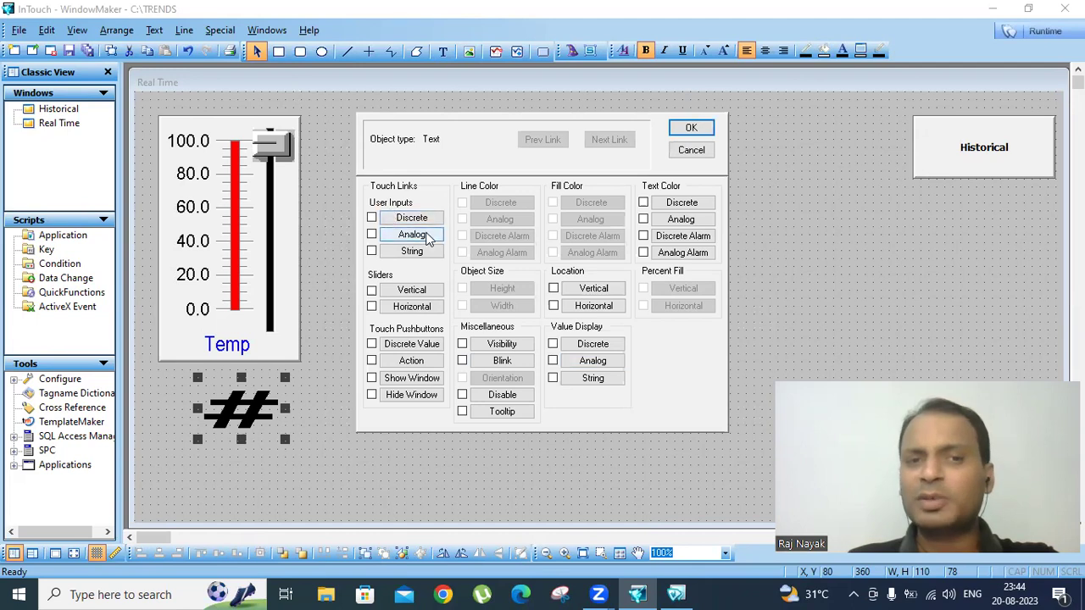
pyautogui.click(593, 361)
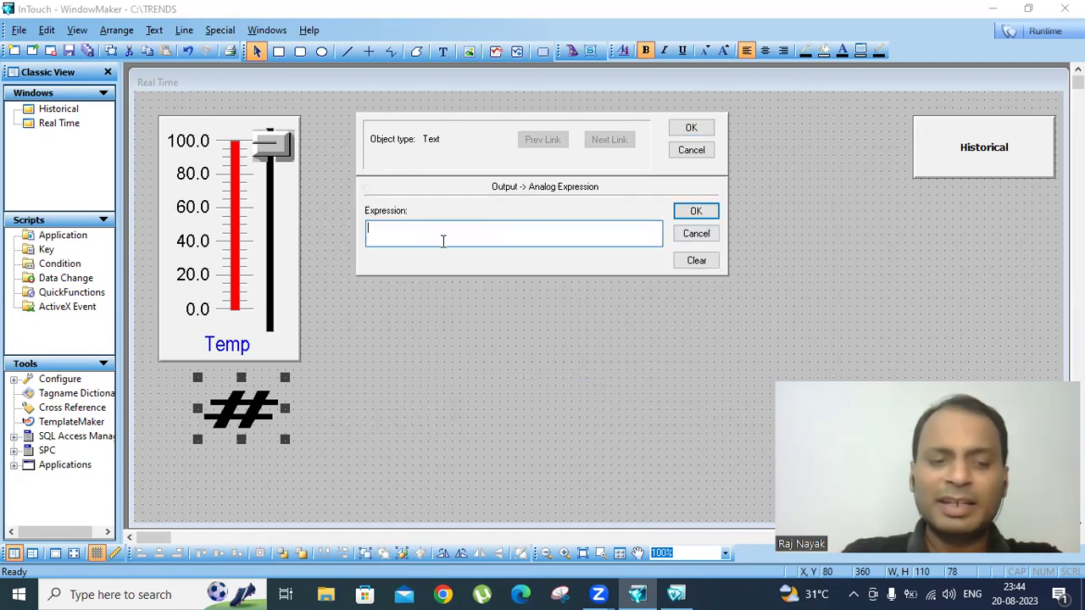
pyautogui.write('te')
pyautogui.write('T')
pyautogui.press('capslock')
pyautogui.write('e')
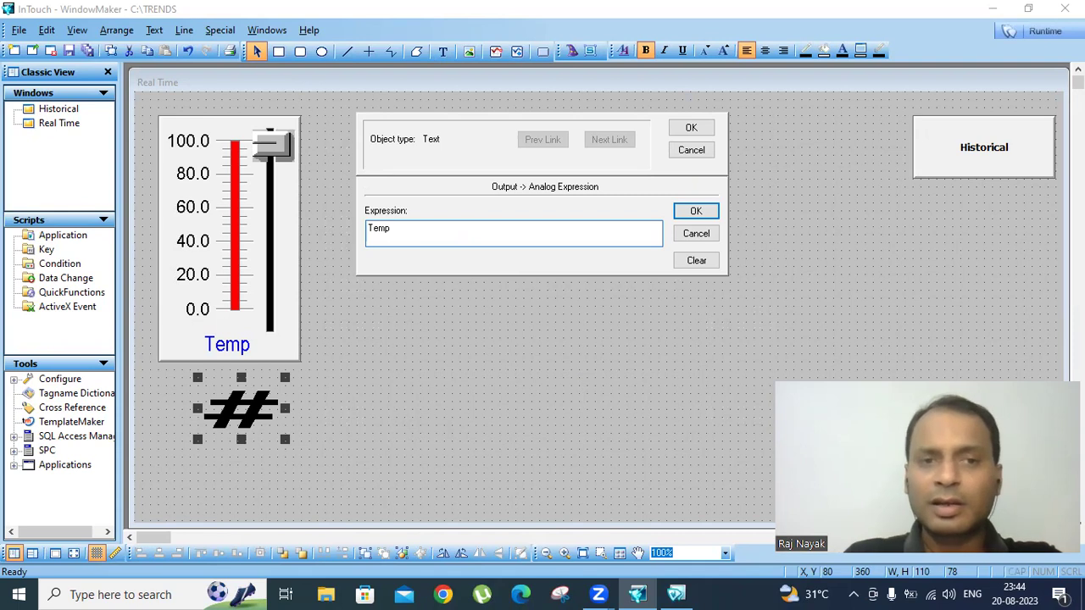
pyautogui.write('mp')
pyautogui.click(694, 211)
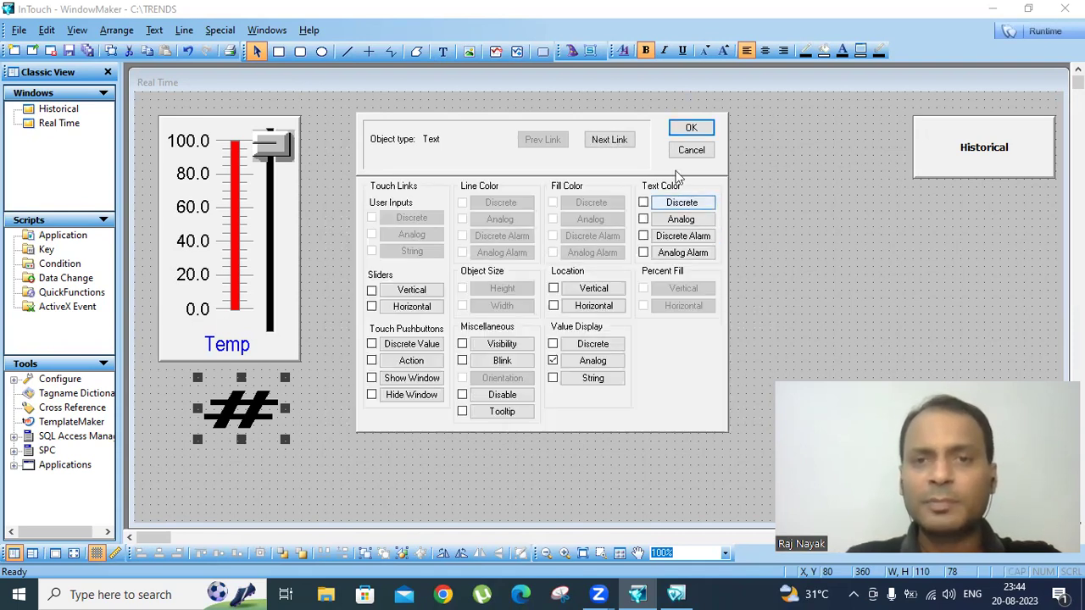
pyautogui.click(689, 128)
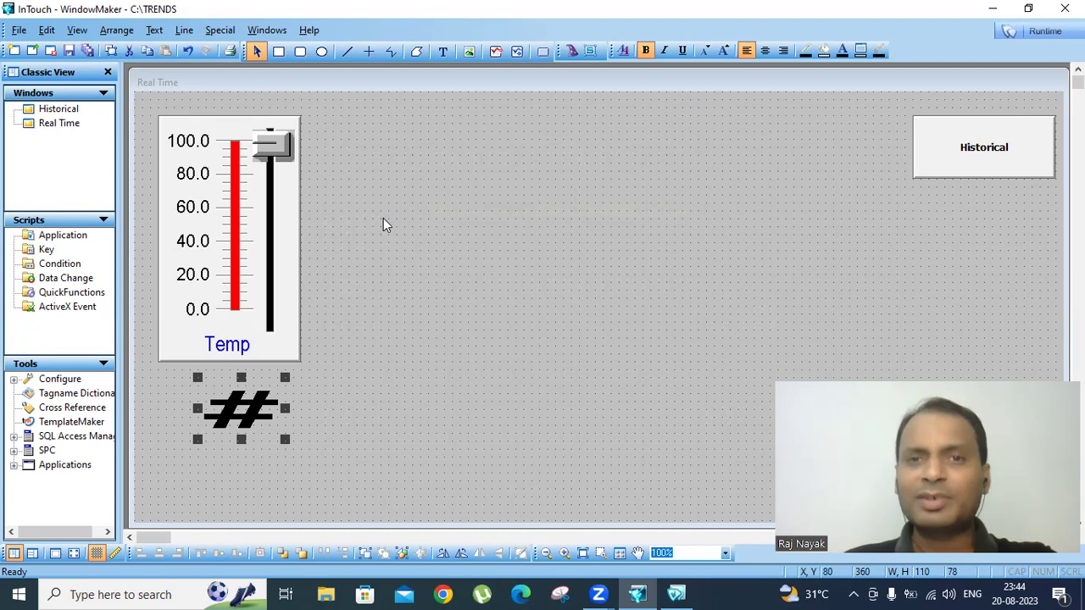
# Step: Draw a real-time trend about 550 by 430 between the slider and the Historical button, shifted slightly towards the slider
pyautogui.click(491, 54)
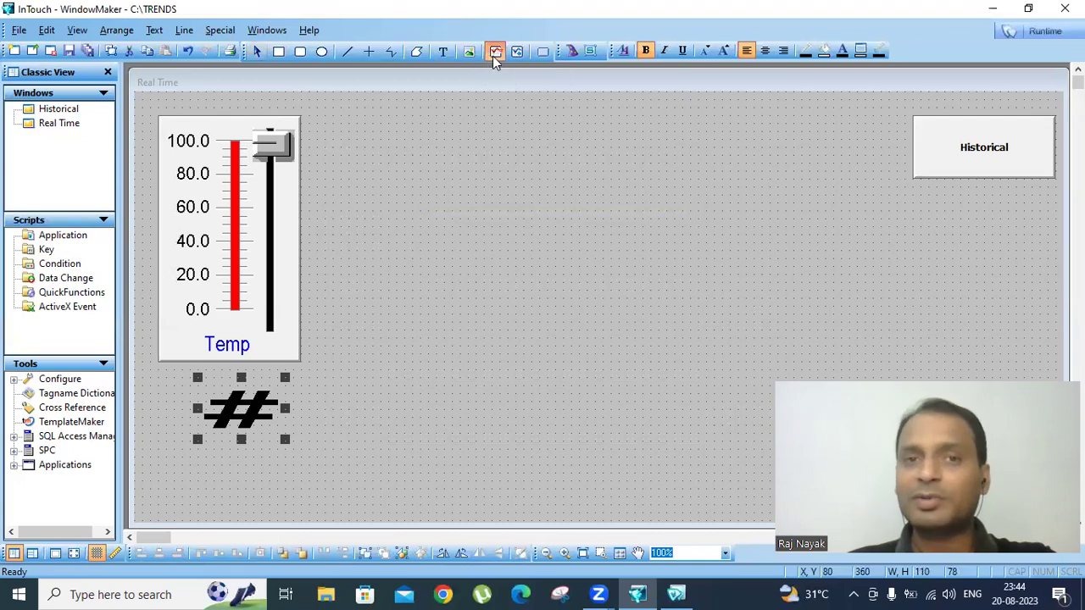
pyautogui.moveTo(386, 127); pyautogui.dragTo(809, 447)
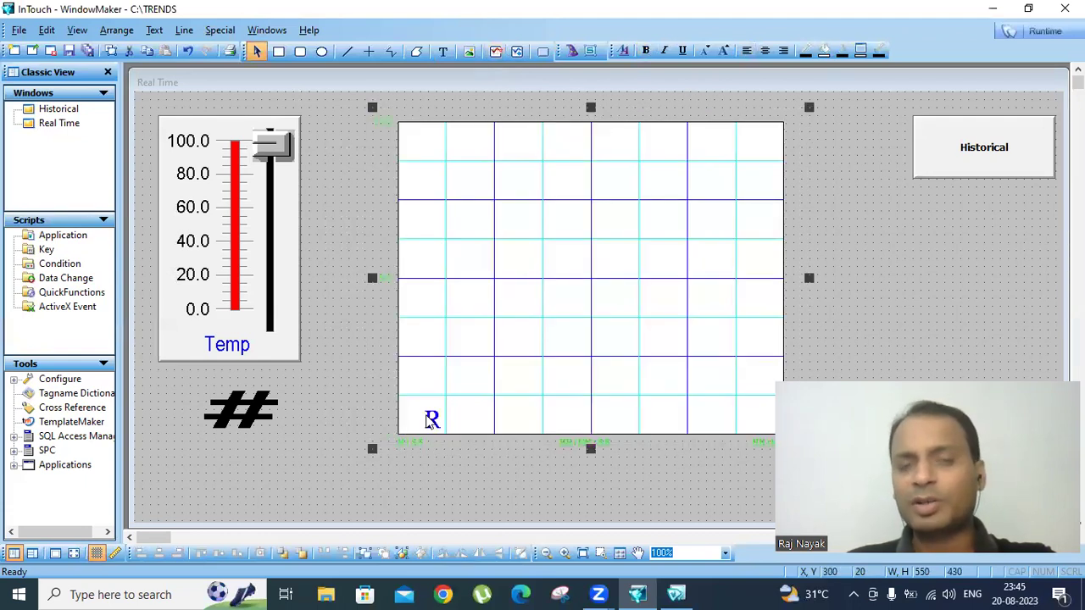
pyautogui.moveTo(438, 363); pyautogui.dragTo(413, 360)
# Step: Configure the real-time trend with the comment Trends, a time span of 10 seconds and the sample interval in milliseconds
pyautogui.doubleClick(458, 348)
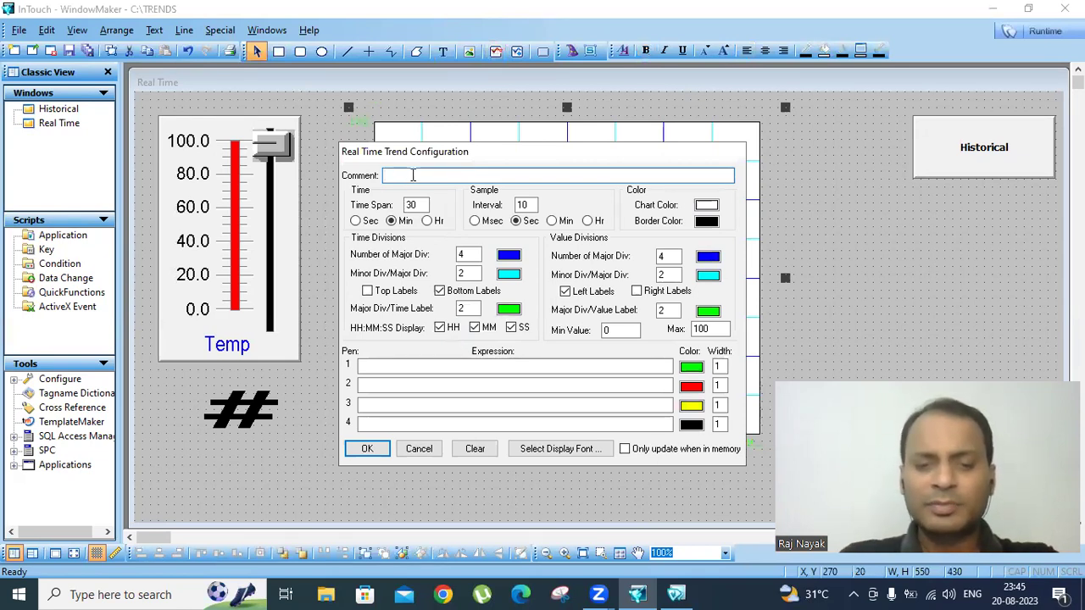
pyautogui.write('Trends')
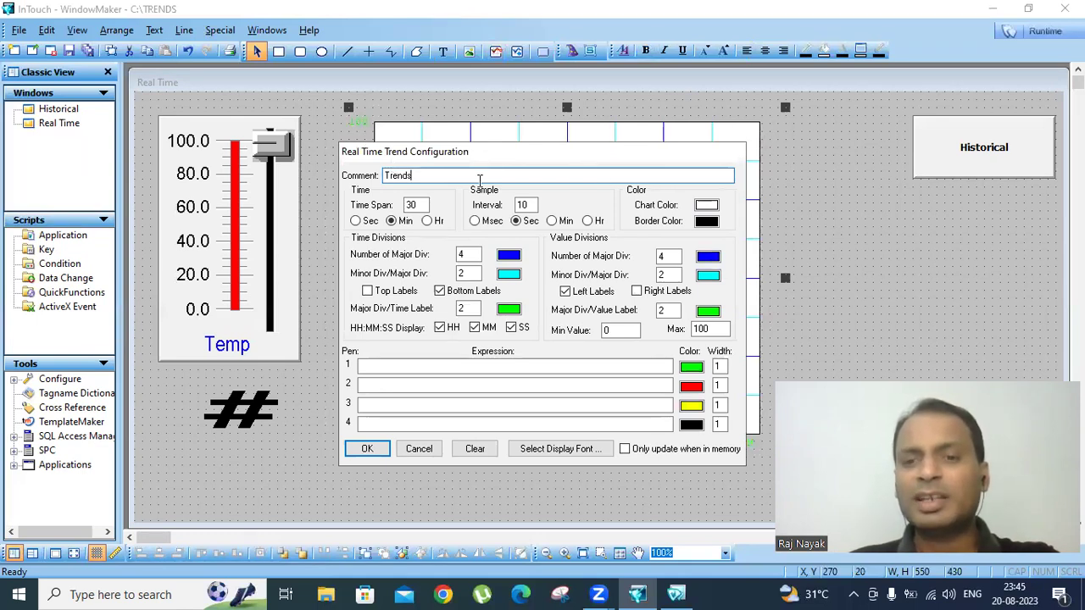
pyautogui.click(355, 221)
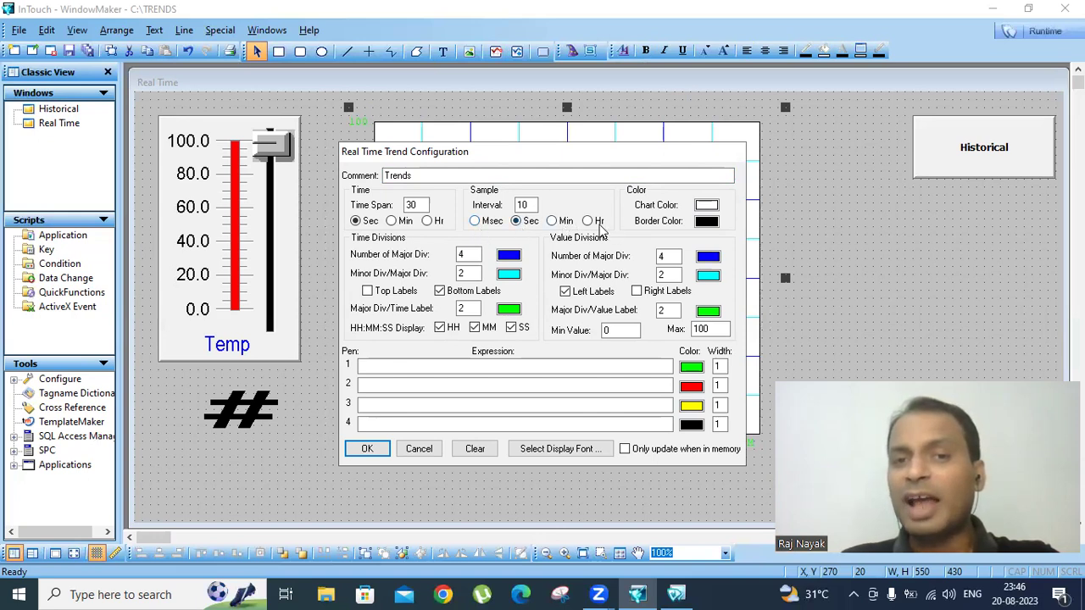
pyautogui.click(475, 221)
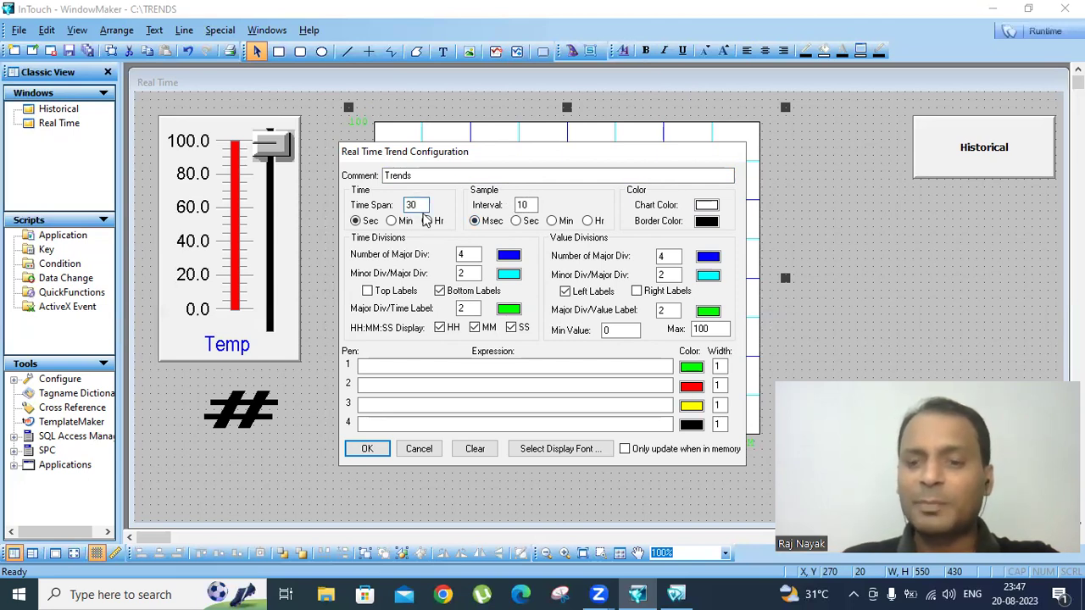
pyautogui.press('BackSpace')
pyautogui.press('BackSpace')
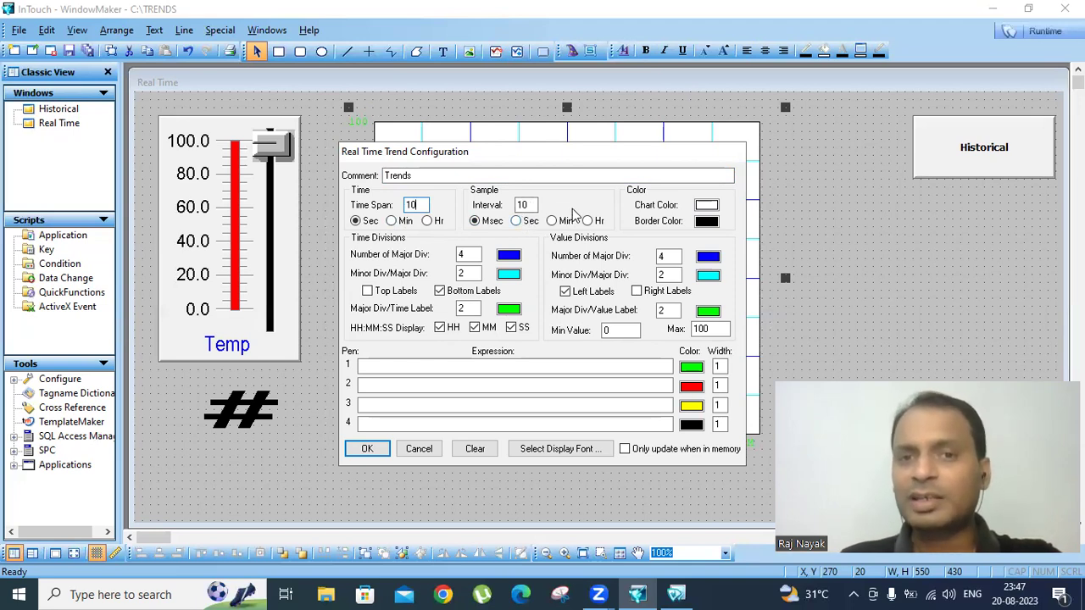
# Step: Set the trend's chart color to light cyan and its border color to dark red
pyautogui.click(706, 206)
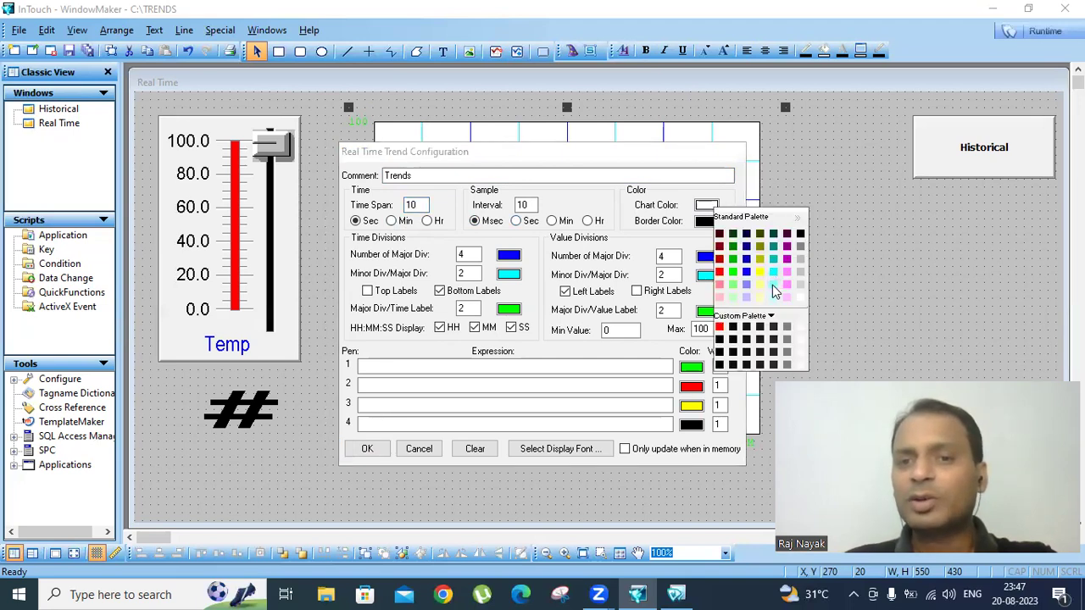
pyautogui.click(772, 296)
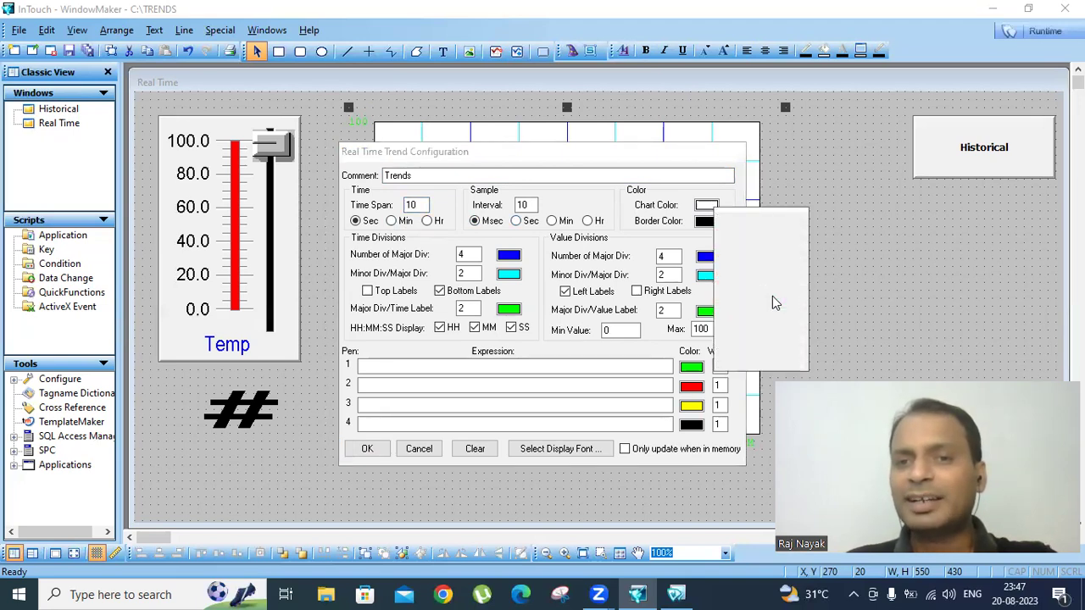
pyautogui.click(707, 222)
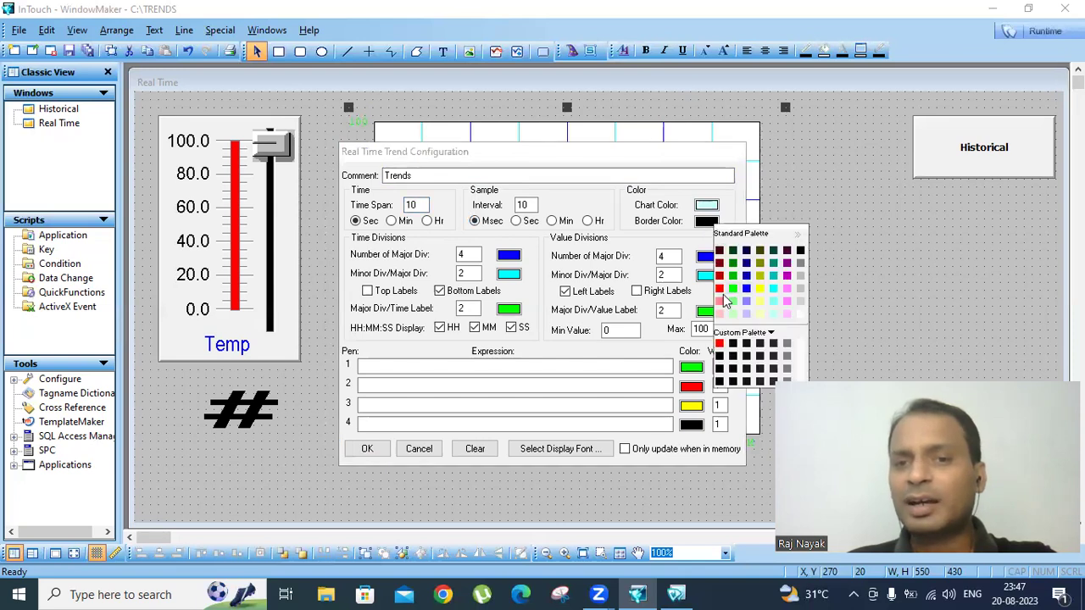
pyautogui.click(719, 288)
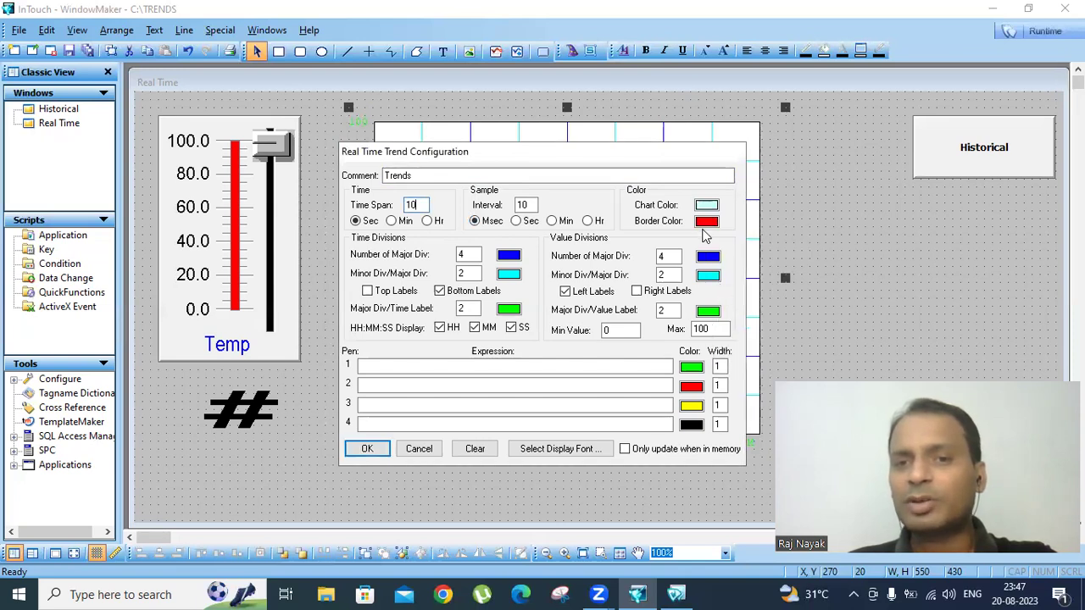
pyautogui.click(705, 222)
pyautogui.click(719, 281)
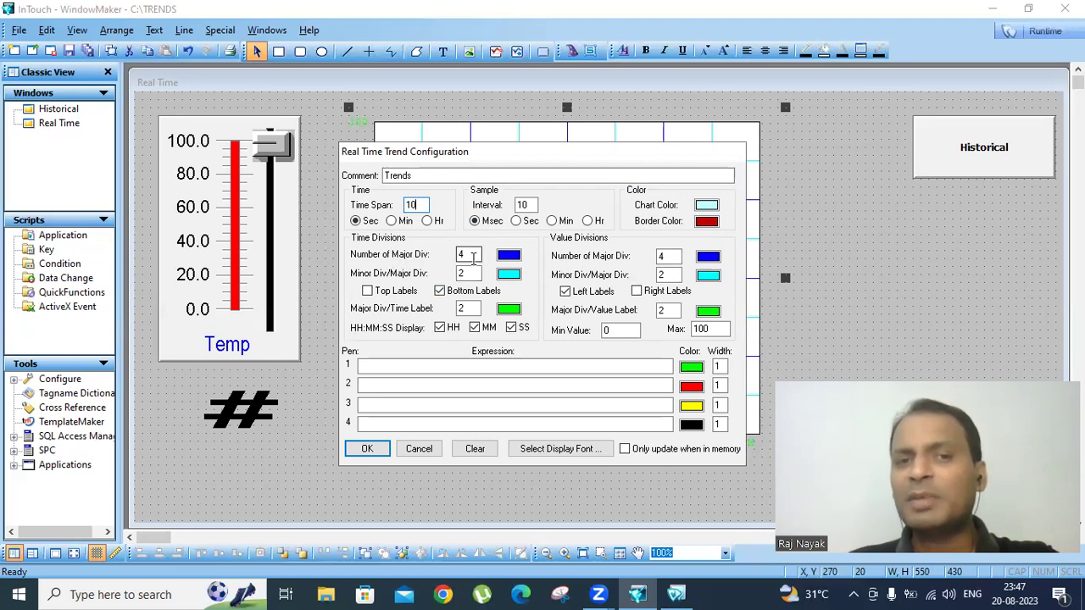
pyautogui.moveTo(478, 154); pyautogui.dragTo(801, 134)
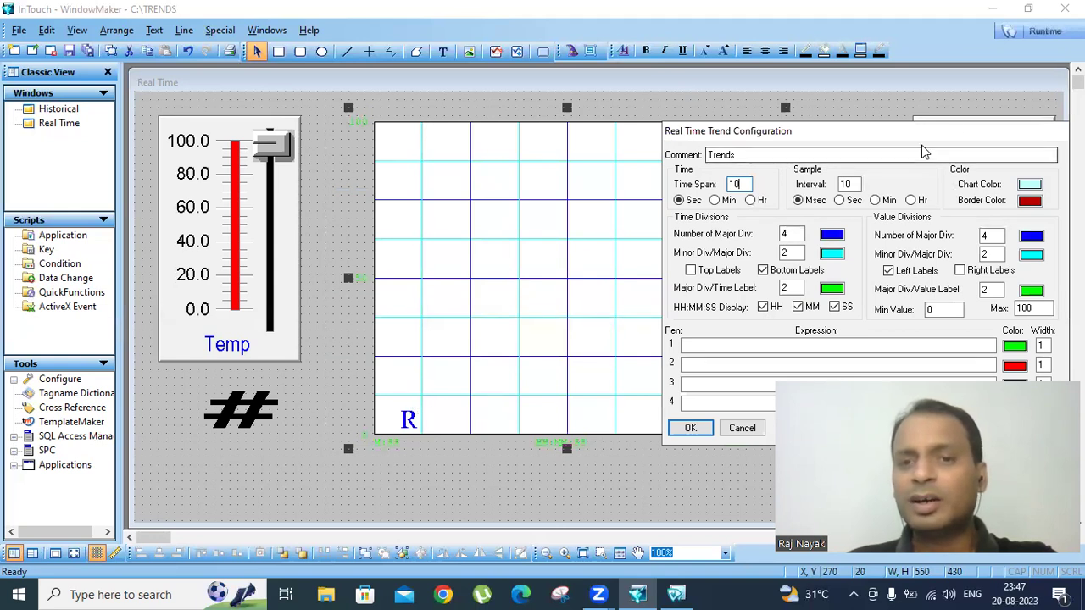
pyautogui.moveTo(924, 132); pyautogui.dragTo(305, 384)
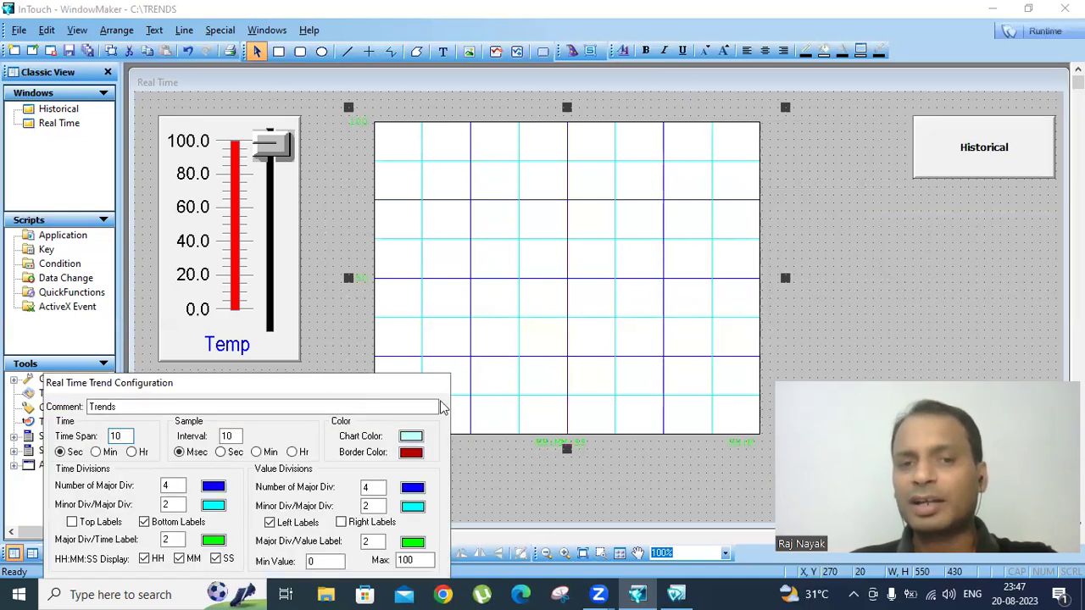
pyautogui.moveTo(346, 386); pyautogui.dragTo(693, 176)
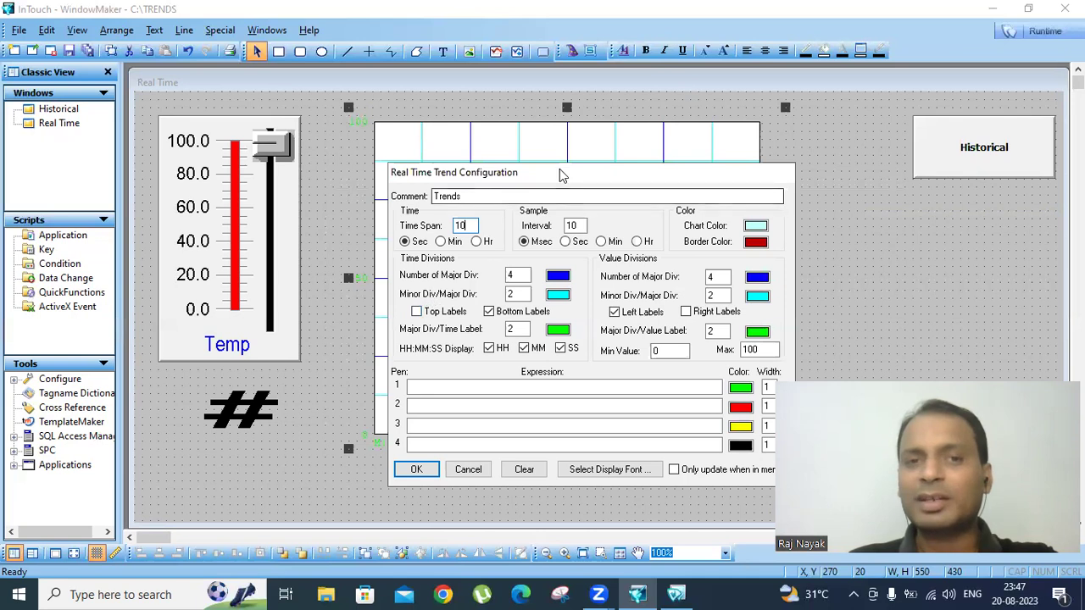
pyautogui.moveTo(570, 173); pyautogui.dragTo(892, 138)
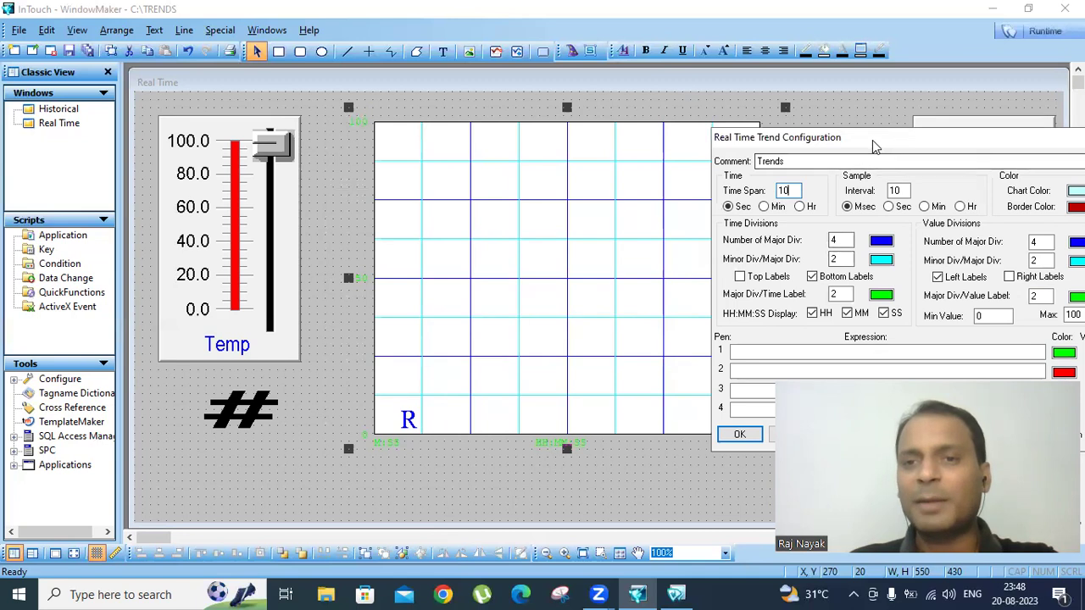
pyautogui.moveTo(874, 143); pyautogui.dragTo(594, 152)
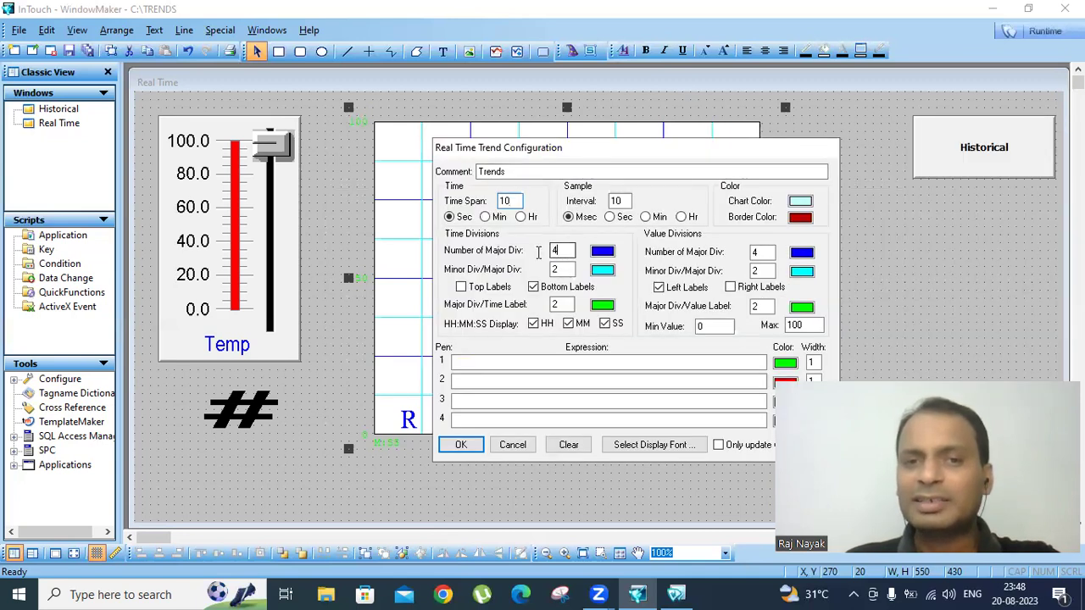
# Step: Set the trend's time divisions to 10 major divisions in yellow and 4 minor divisions per major in purple
pyautogui.doubleClick(560, 250)
pyautogui.write('1')
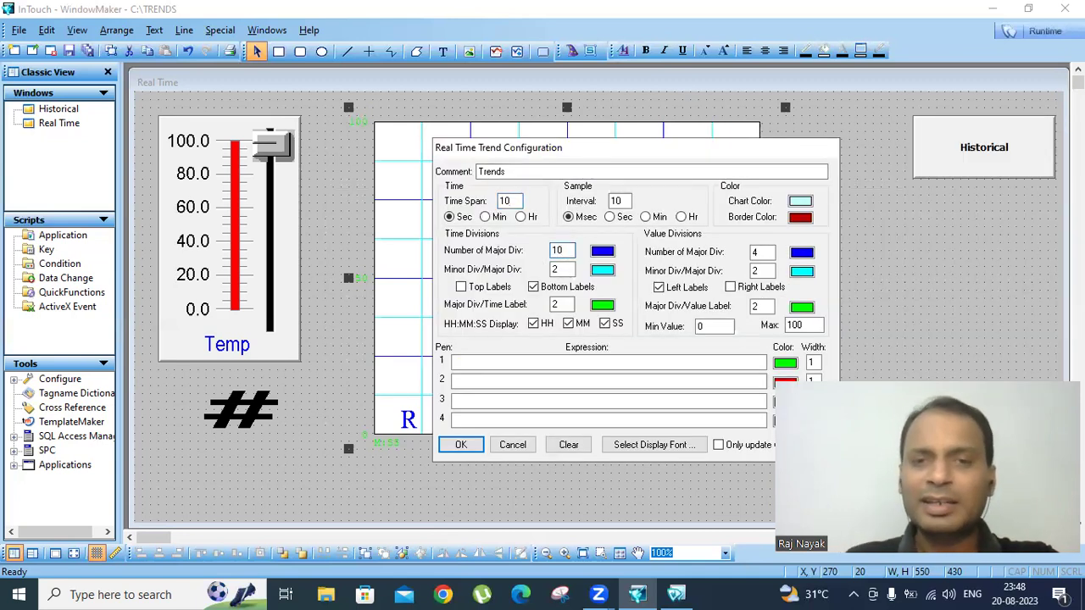
pyautogui.write('0')
pyautogui.doubleClick(558, 268)
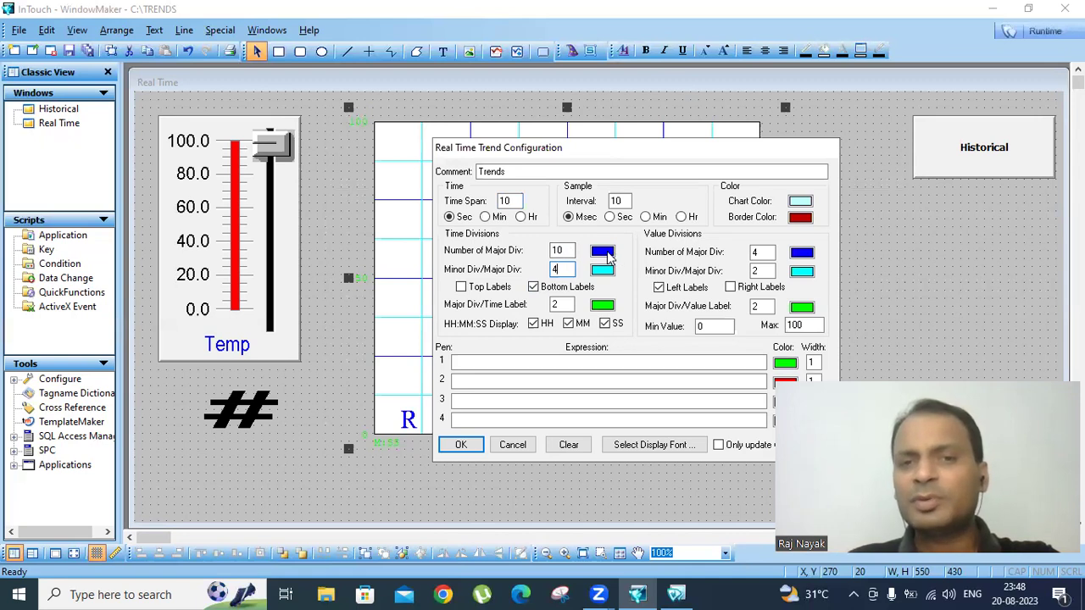
pyautogui.click(602, 251)
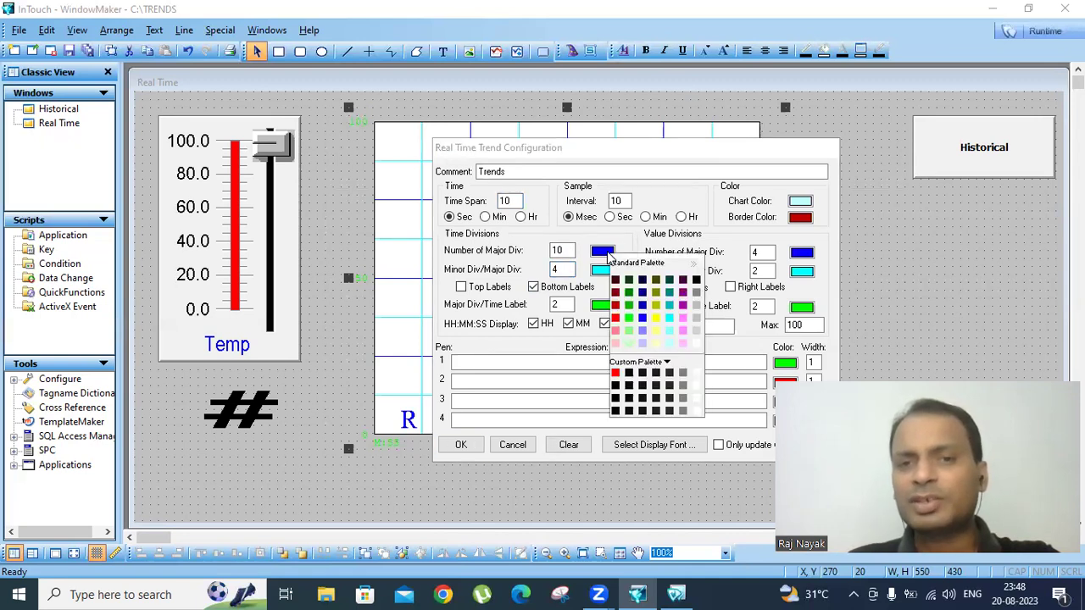
pyautogui.click(655, 319)
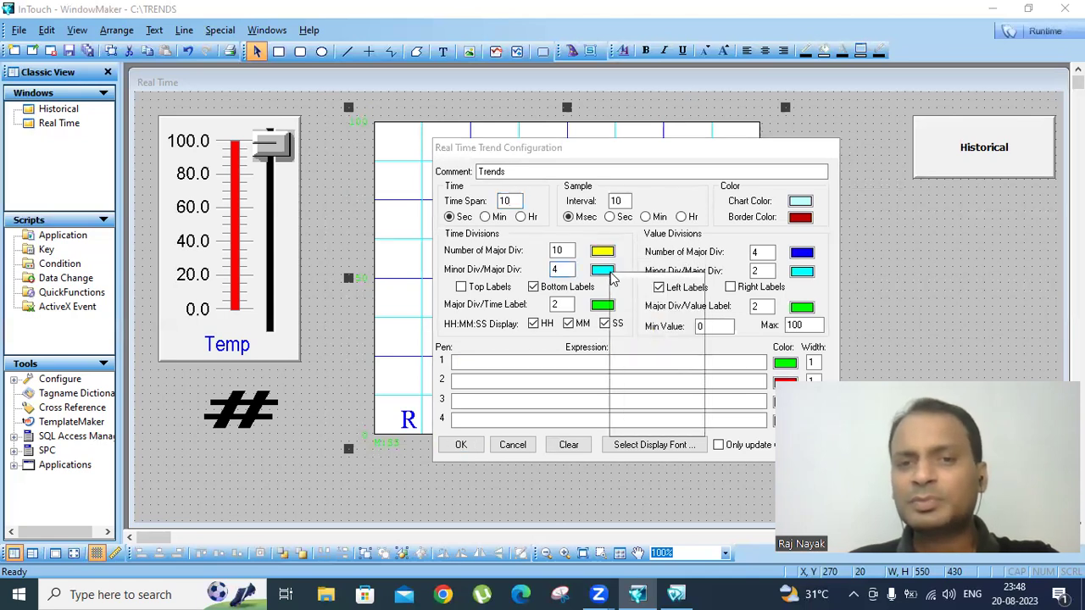
pyautogui.click(688, 333)
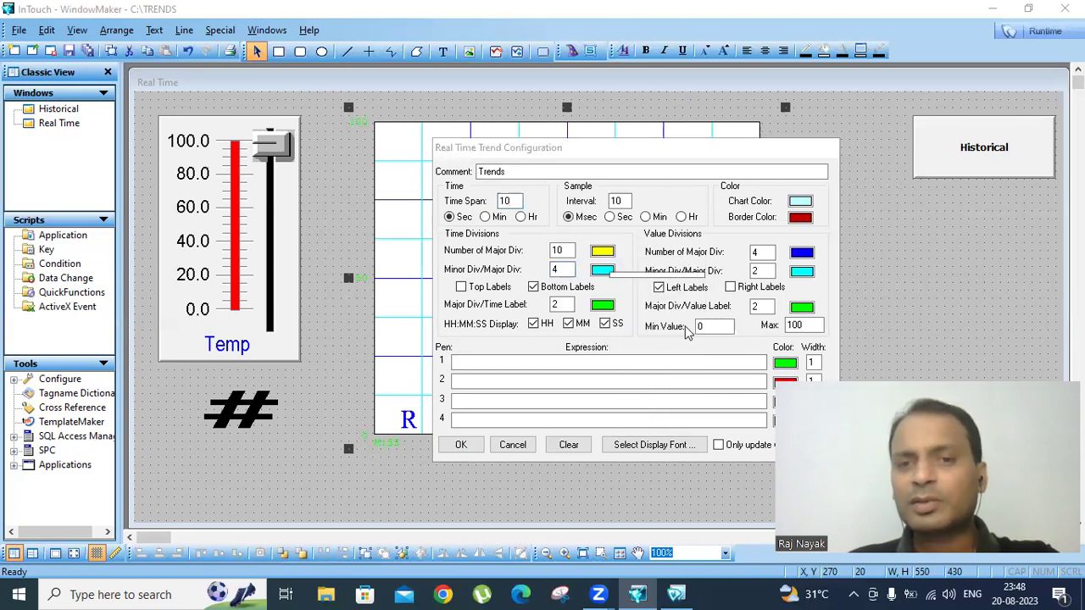
# Step: Set the trend's value divisions to 10 major divisions in yellow and 4 minor divisions per major in purple
pyautogui.doubleClick(766, 252)
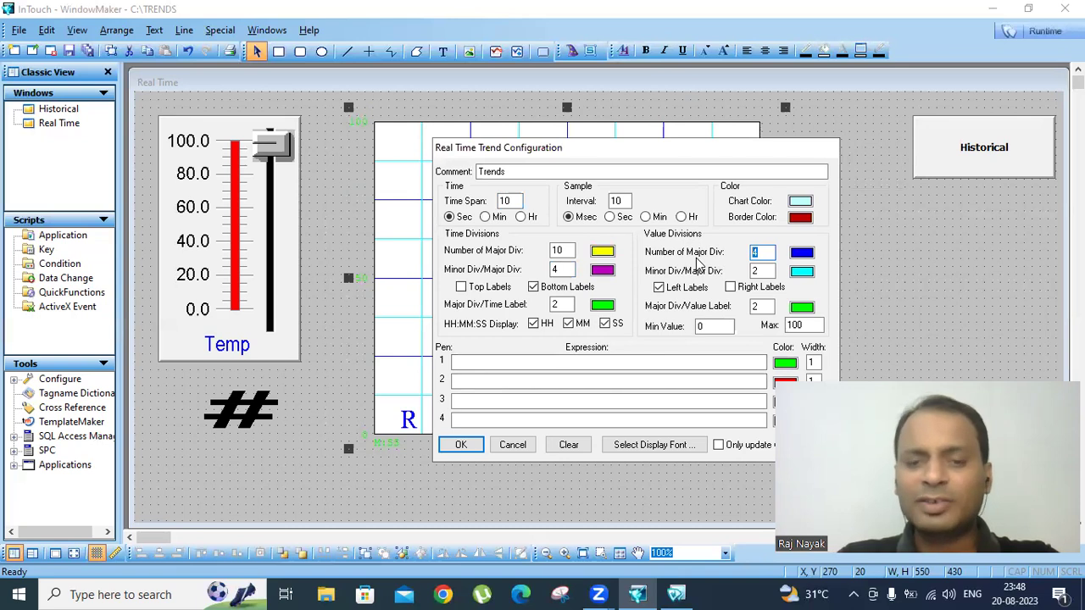
pyautogui.write('10')
pyautogui.doubleClick(762, 271)
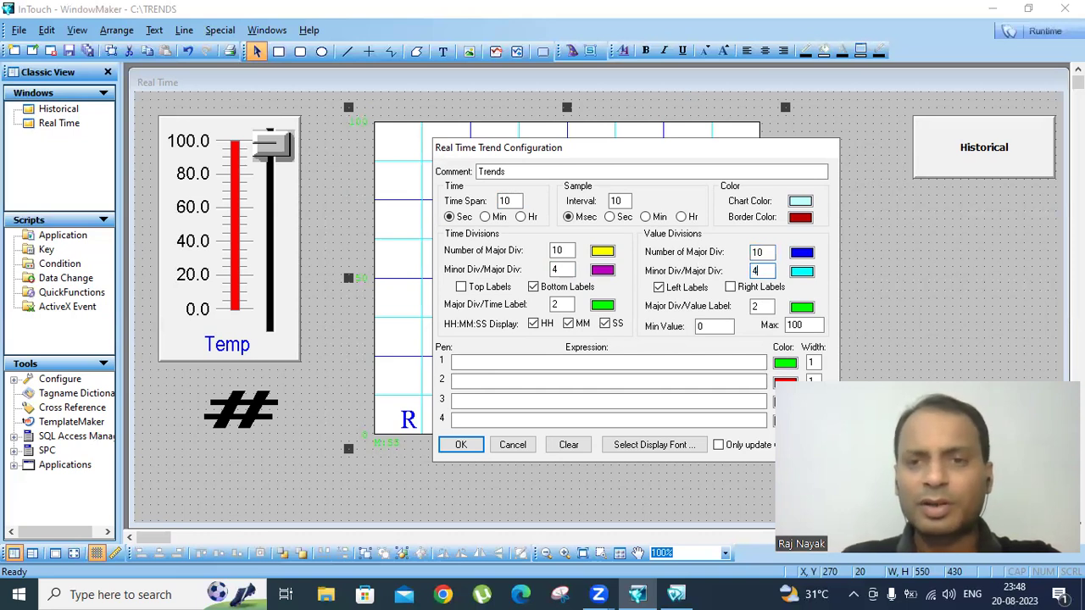
pyautogui.click(808, 255)
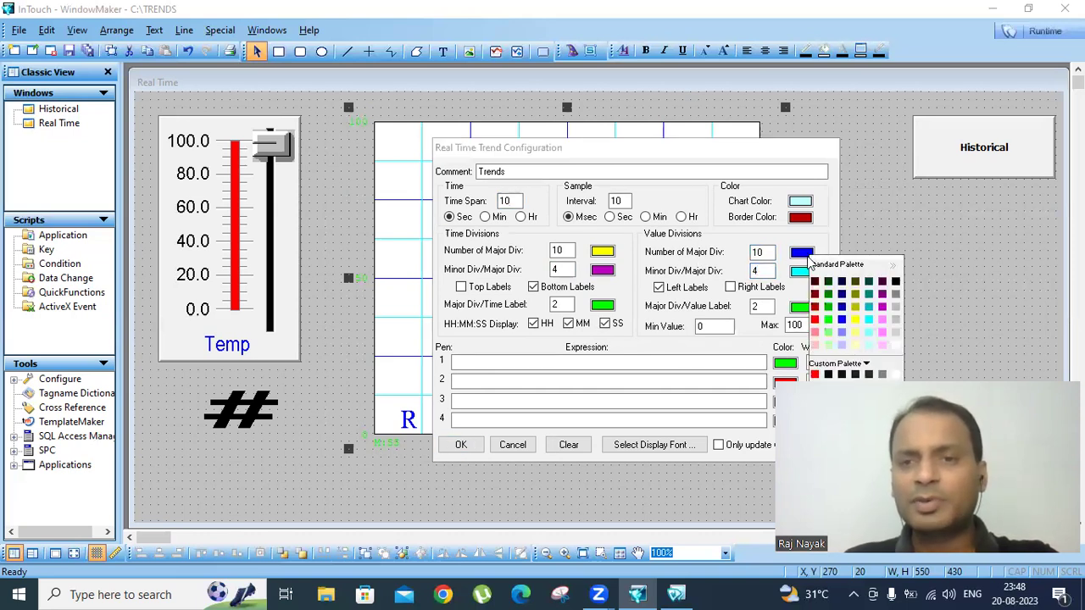
pyautogui.click(851, 323)
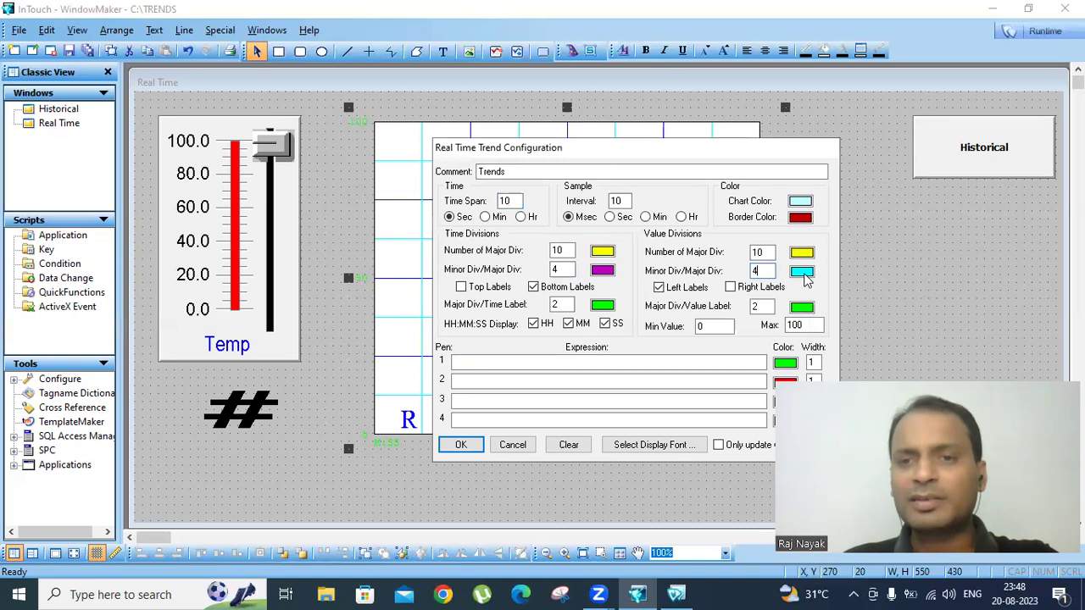
pyautogui.click(803, 273)
pyautogui.click(881, 327)
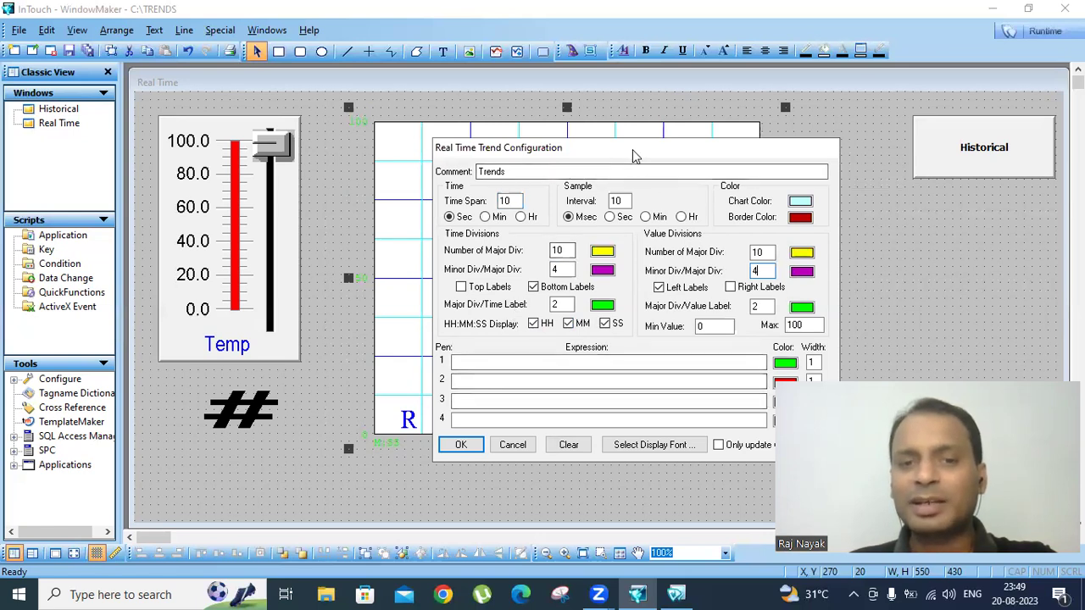
# Step: Set both the major divisions per time label and per value label to 1, with maroon label colors
pyautogui.moveTo(634, 153); pyautogui.dragTo(833, 82)
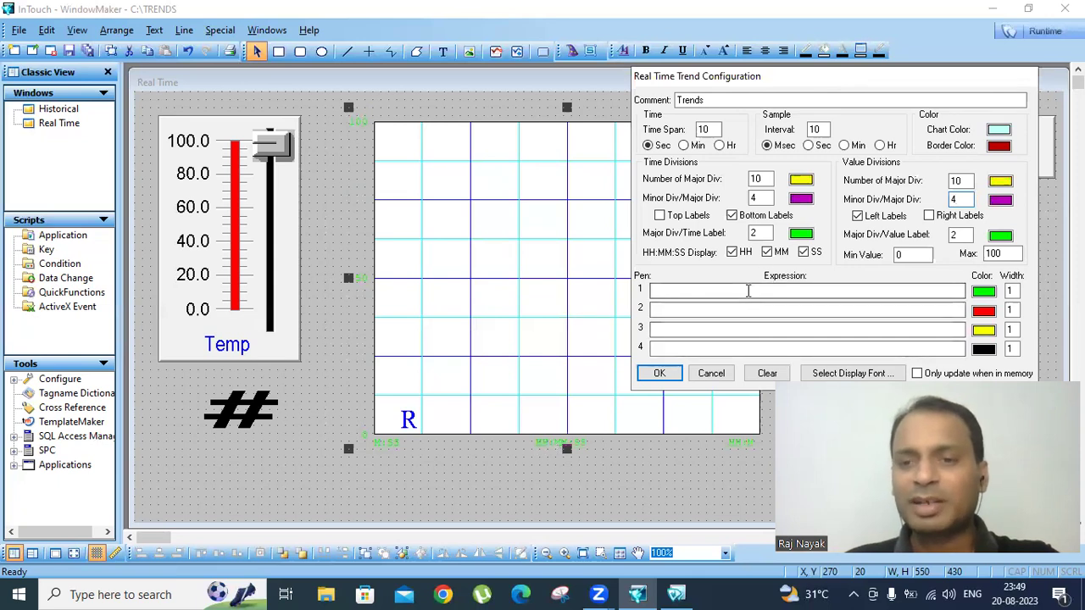
pyautogui.doubleClick(761, 232)
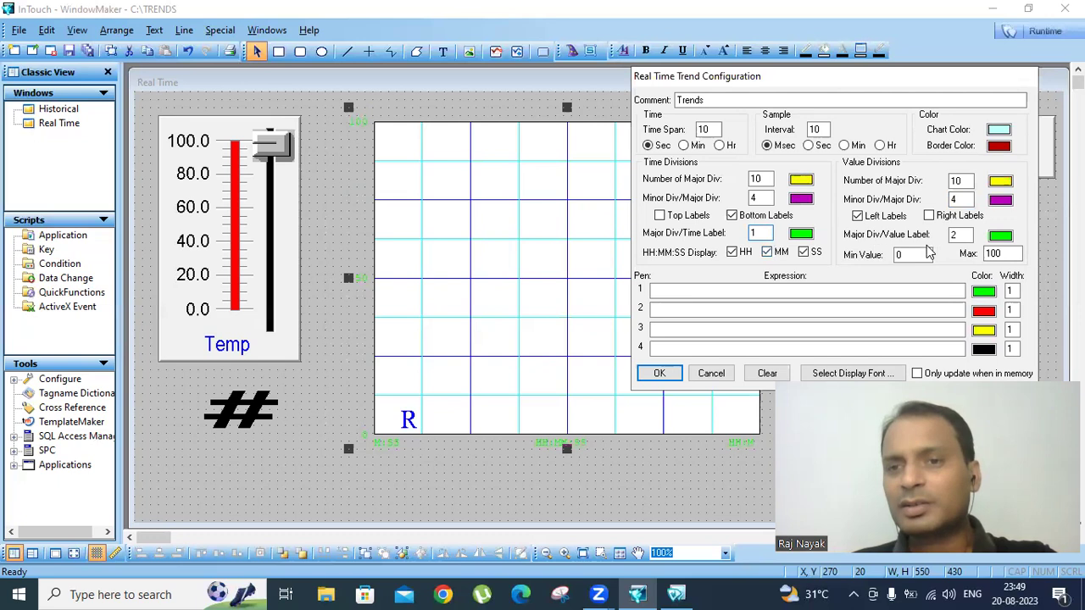
pyautogui.click(801, 234)
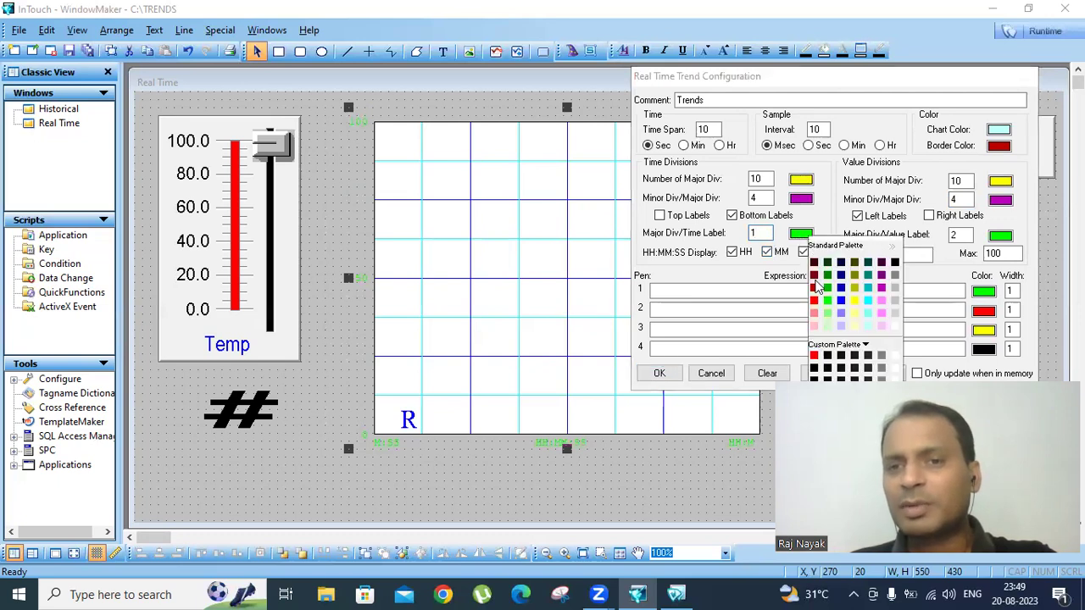
pyautogui.click(836, 271)
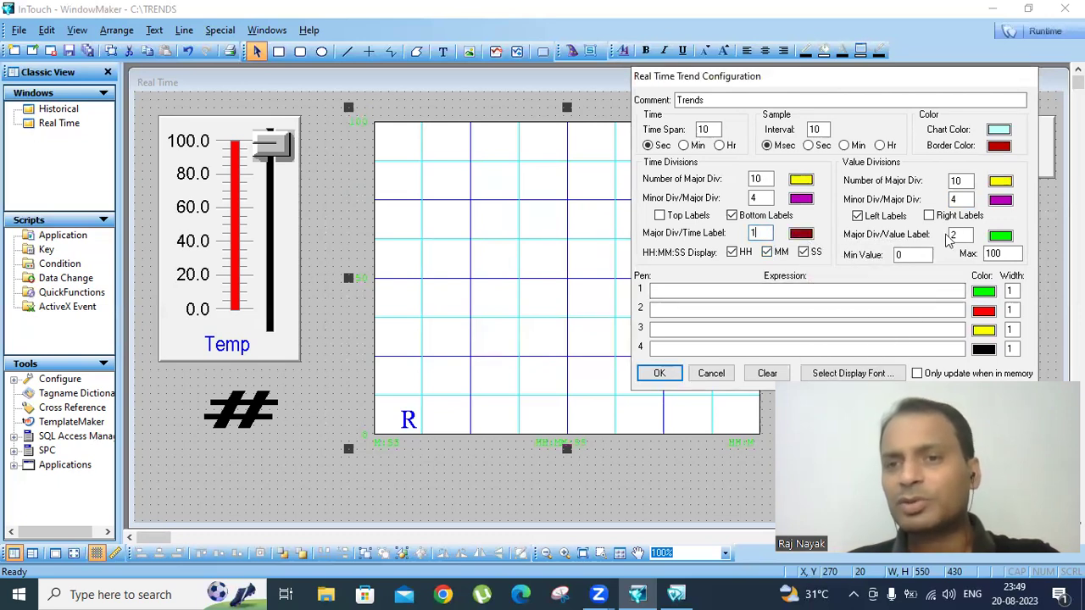
pyautogui.doubleClick(964, 237)
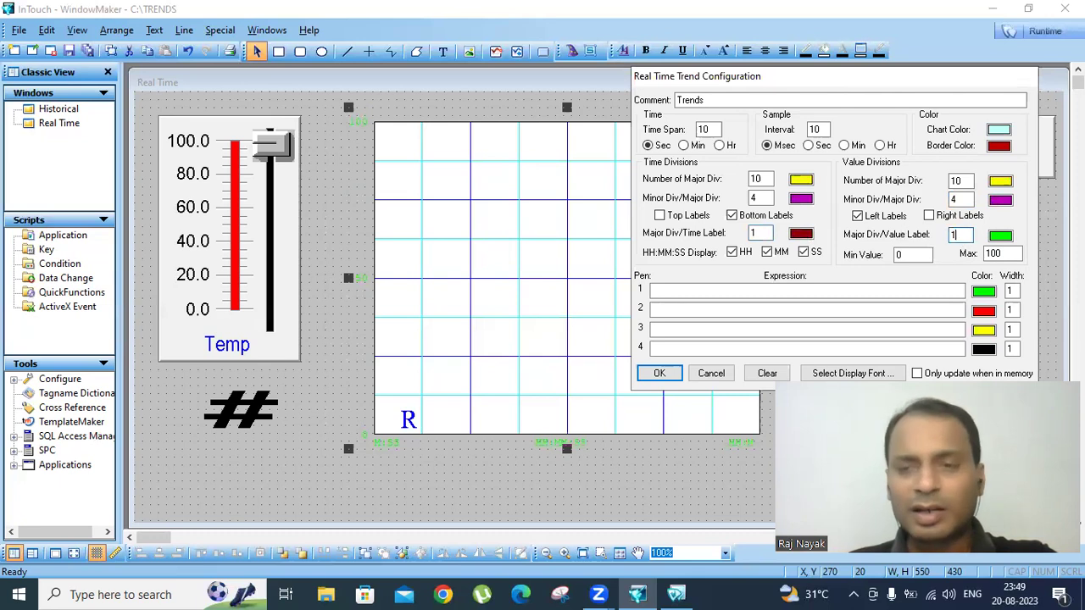
pyautogui.click(1002, 236)
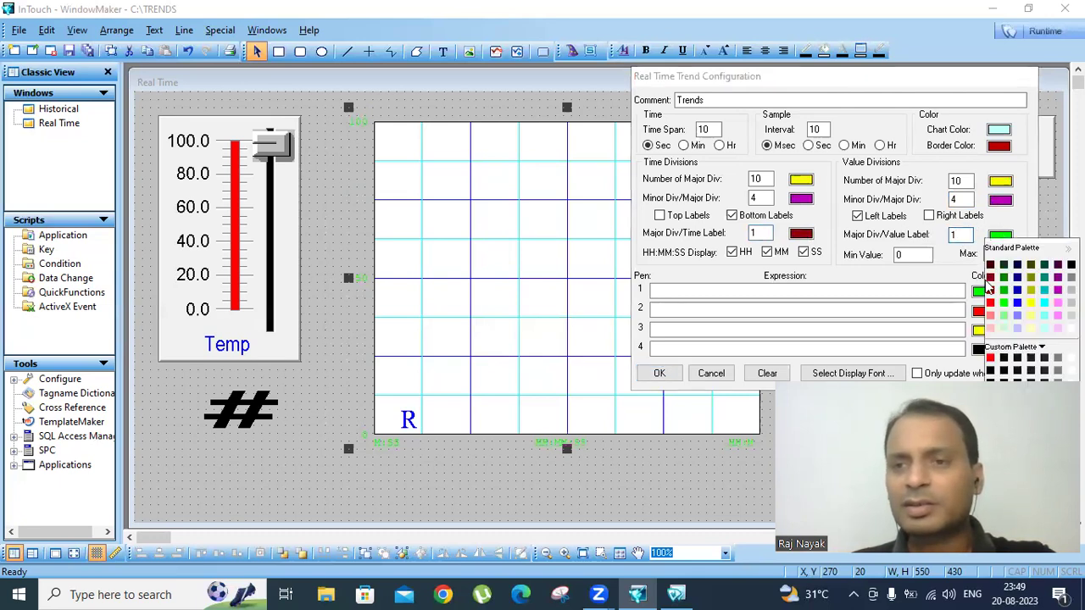
pyautogui.click(990, 278)
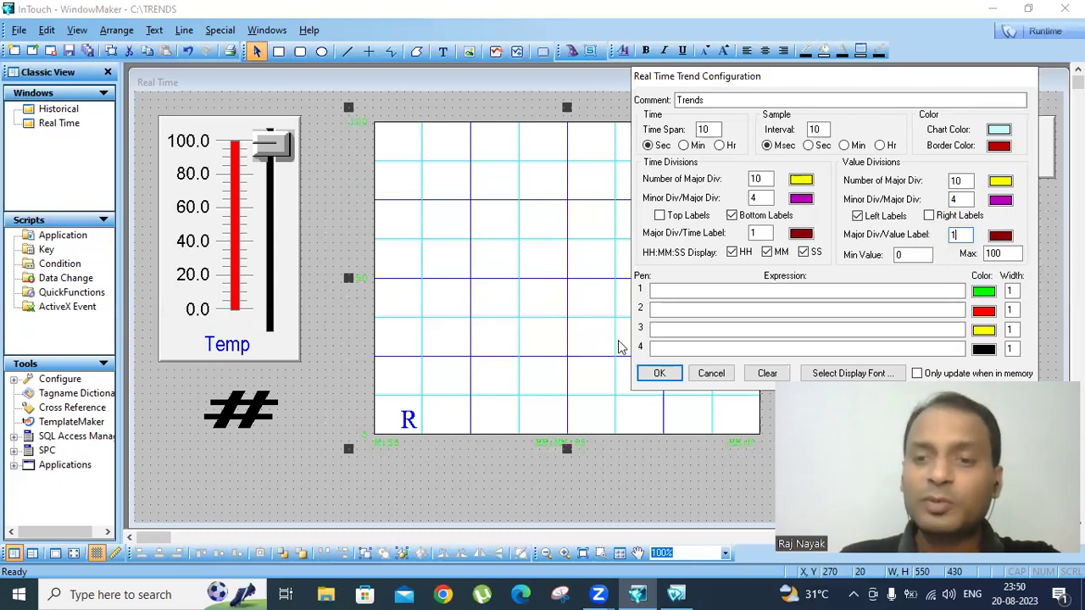
# Step: Assign the expression Temp to pen 1 with a dark red color and width 4, and apply the trend configuration
pyautogui.click(680, 290)
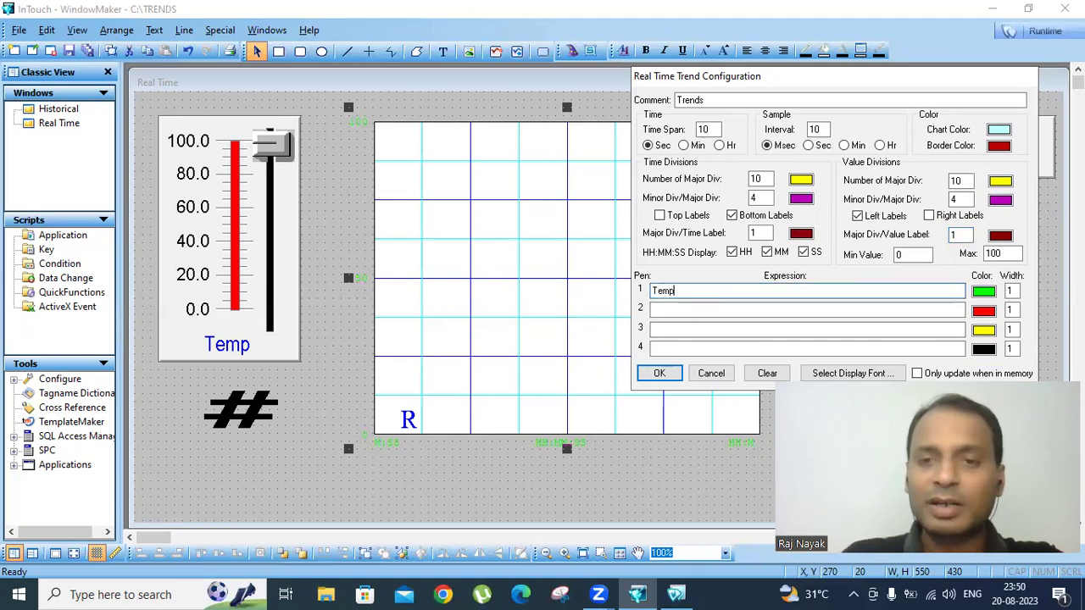
pyautogui.click(983, 293)
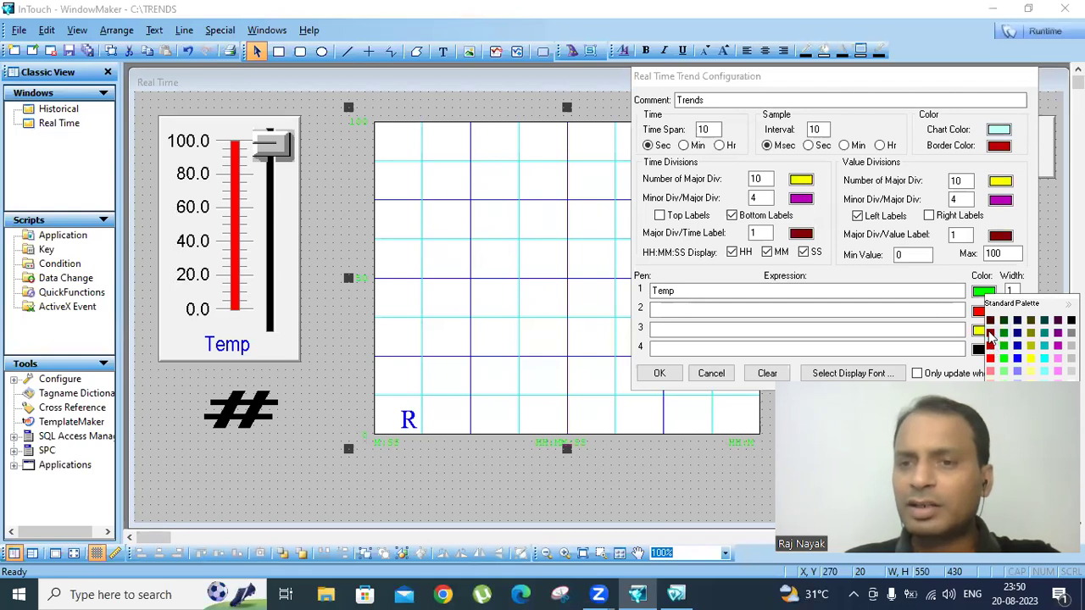
pyautogui.click(990, 332)
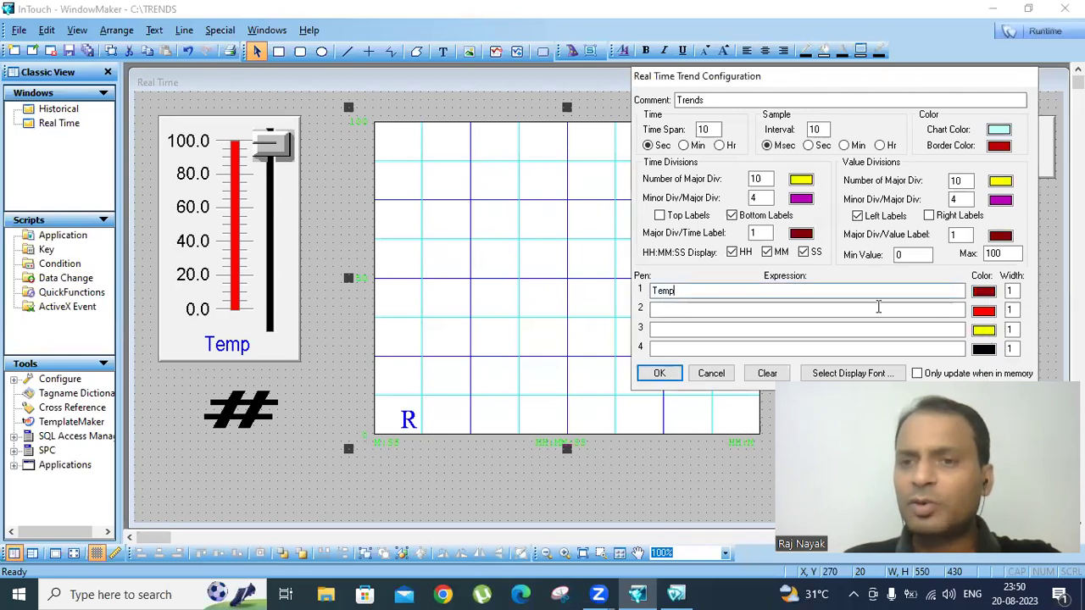
pyautogui.click(994, 291)
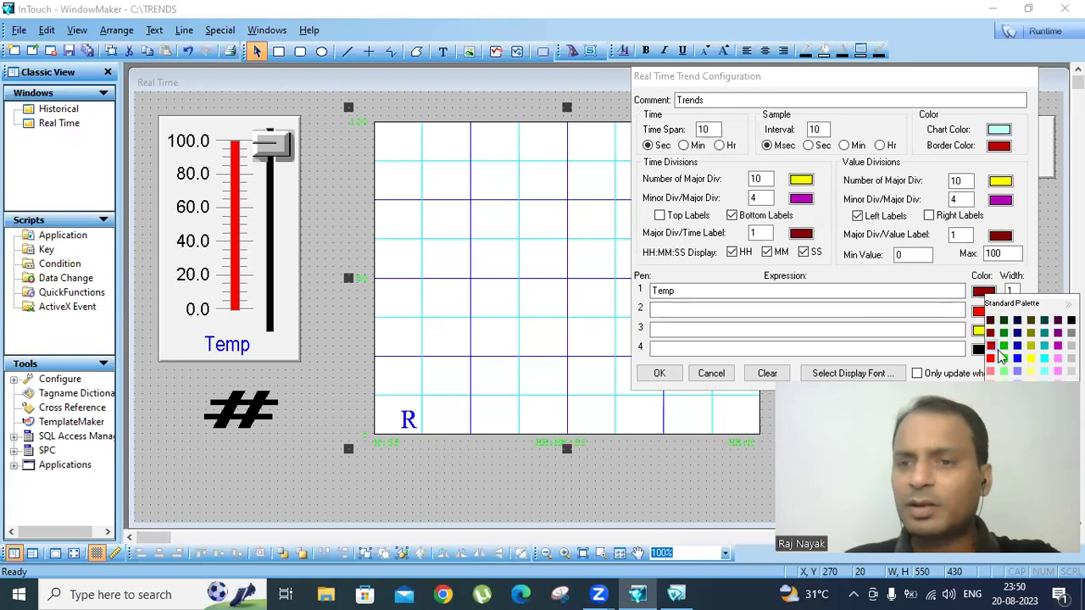
pyautogui.click(990, 357)
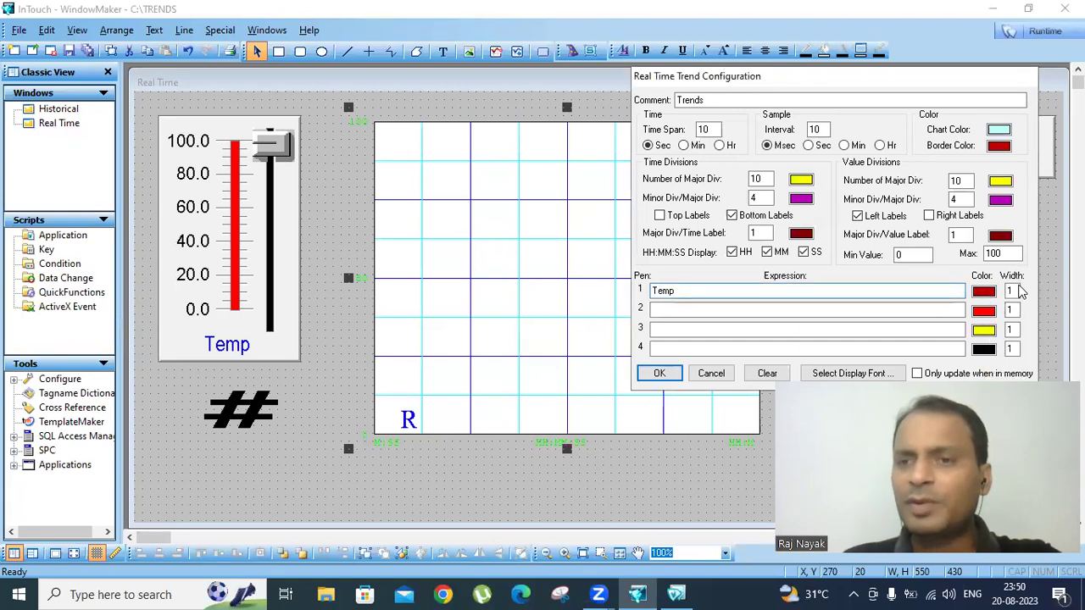
pyautogui.click(1012, 291)
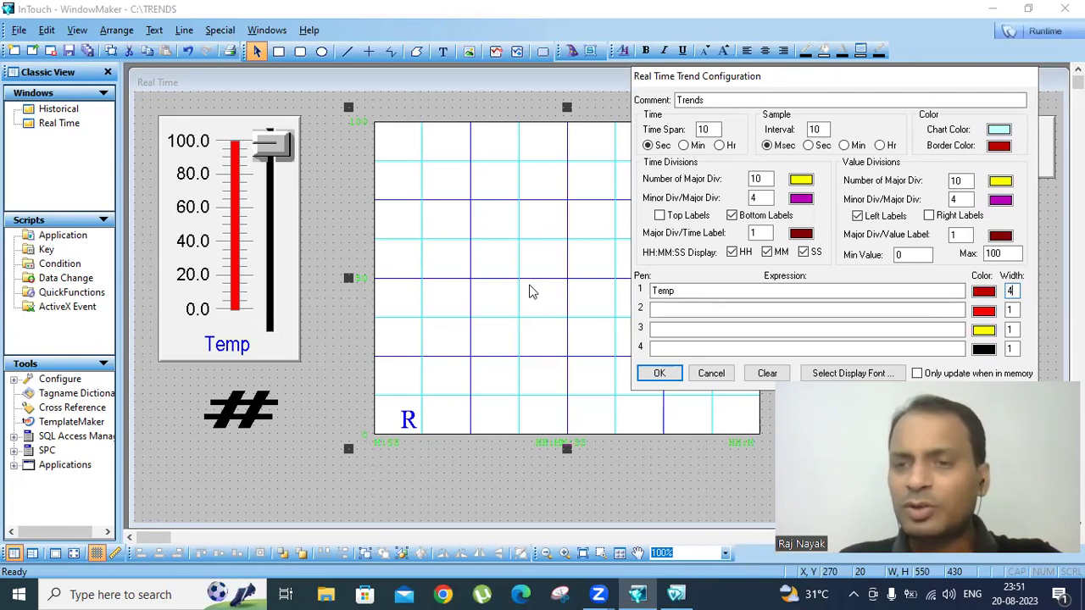
pyautogui.click(654, 375)
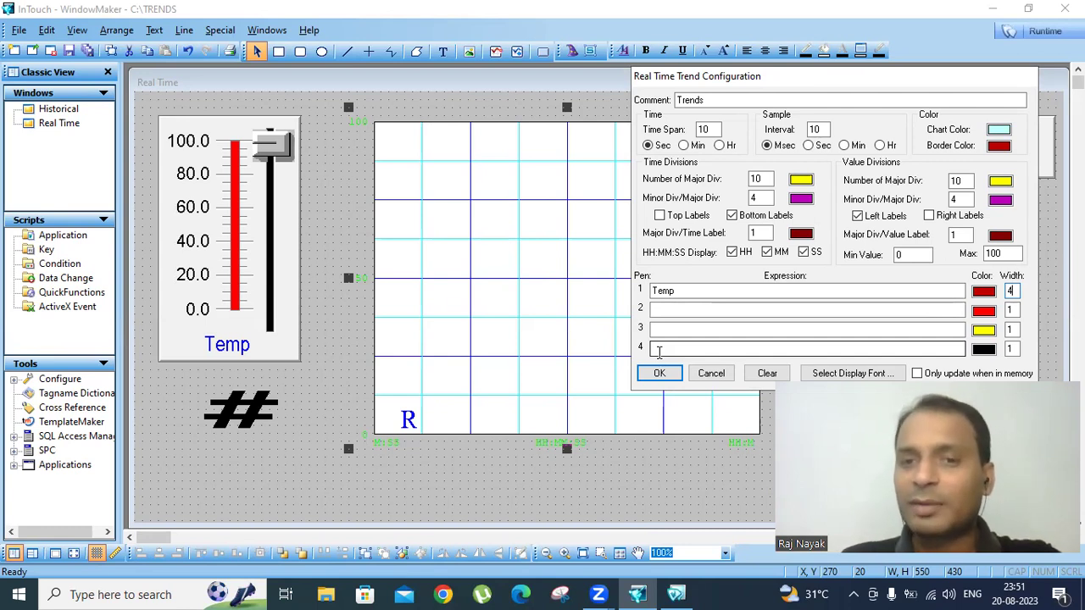
pyautogui.click(660, 377)
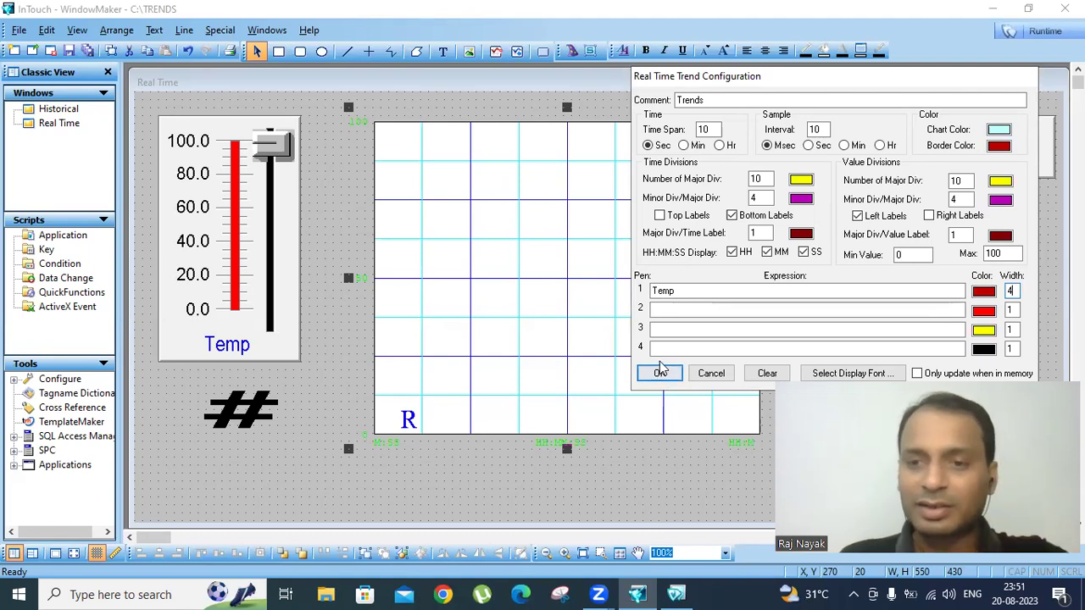
pyautogui.click(665, 374)
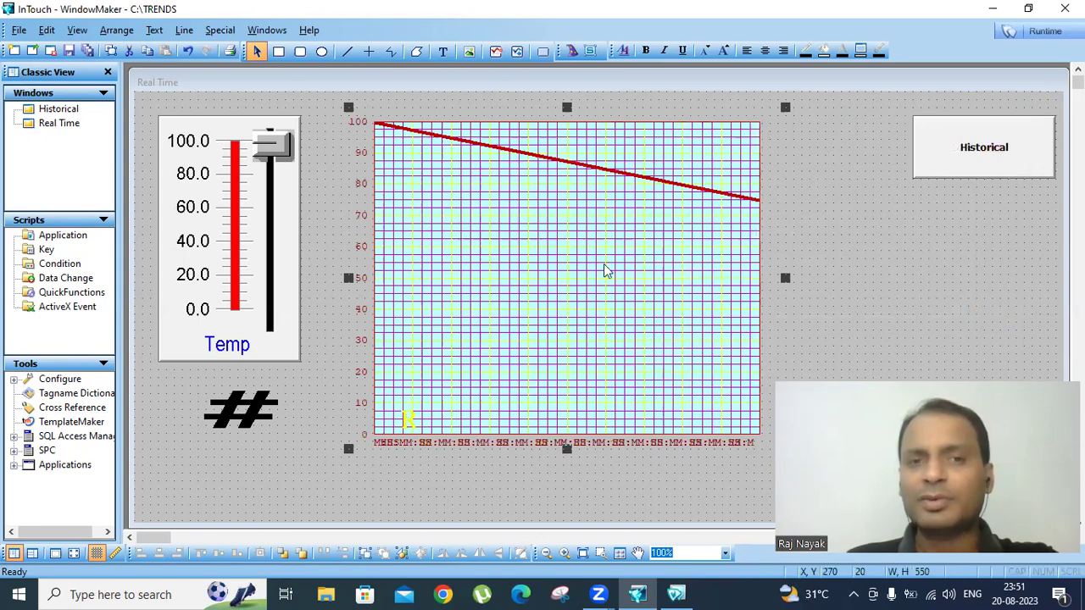
# Step: Test the Real Time window in runtime by moving the Temp slider up and down, and return to development mode
pyautogui.click(1046, 32)
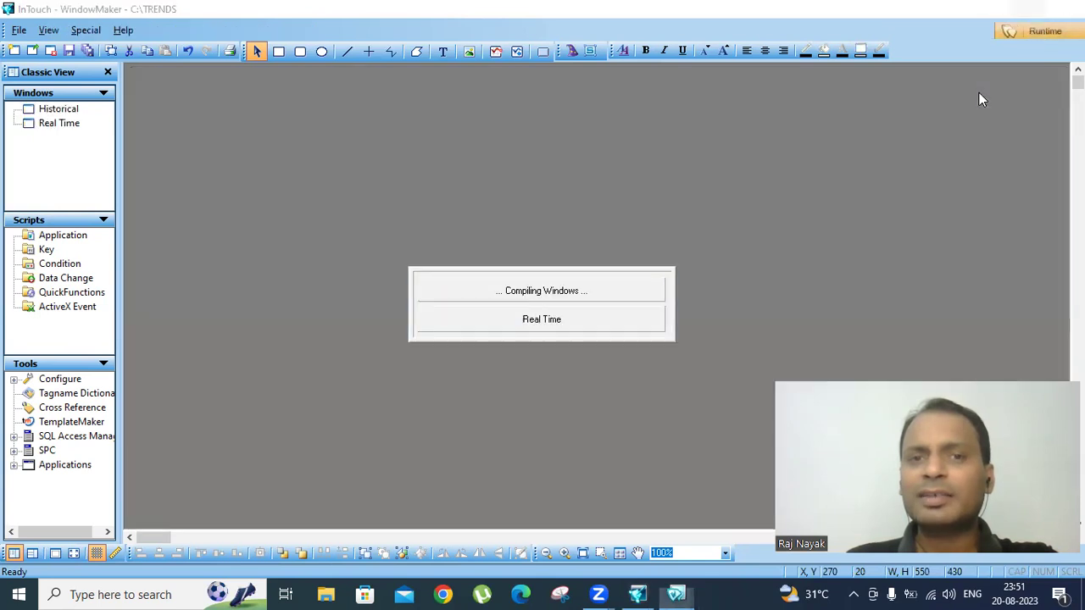
pyautogui.click(839, 95)
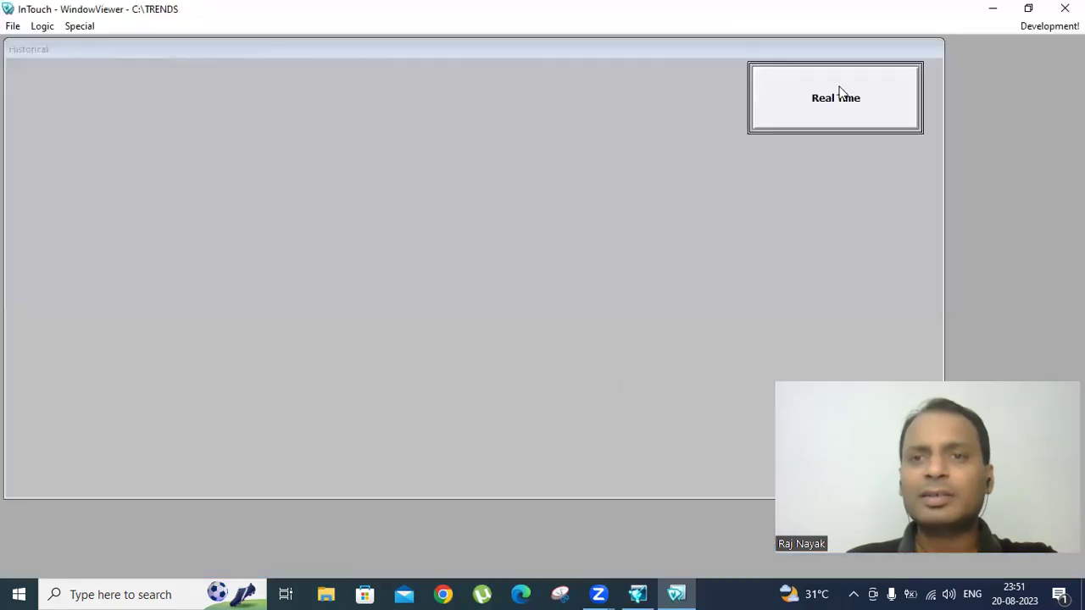
pyautogui.moveTo(136, 272); pyautogui.dragTo(168, 234)
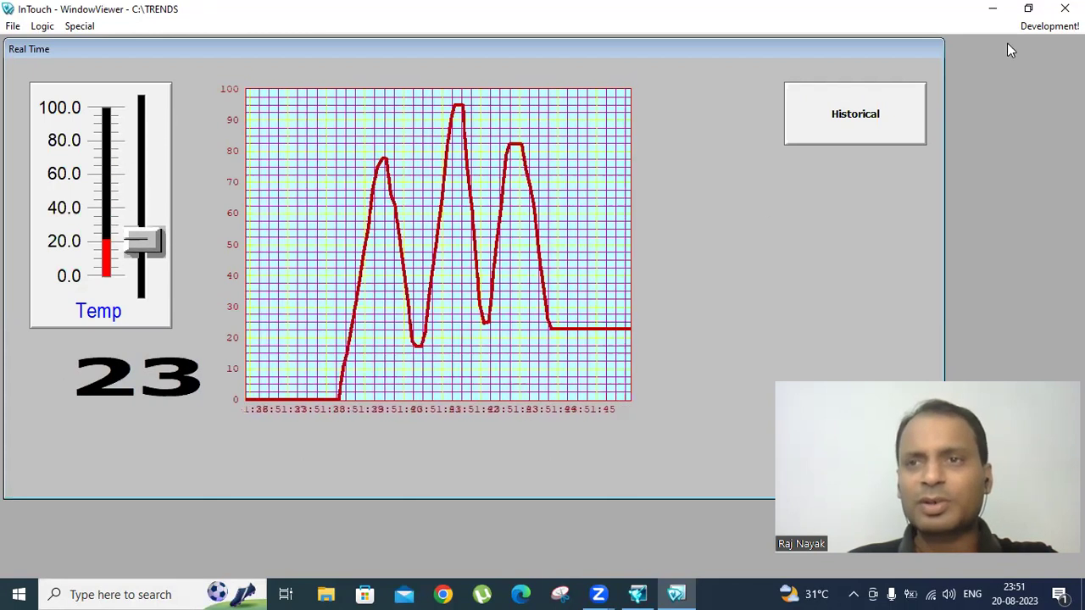
pyautogui.click(1047, 26)
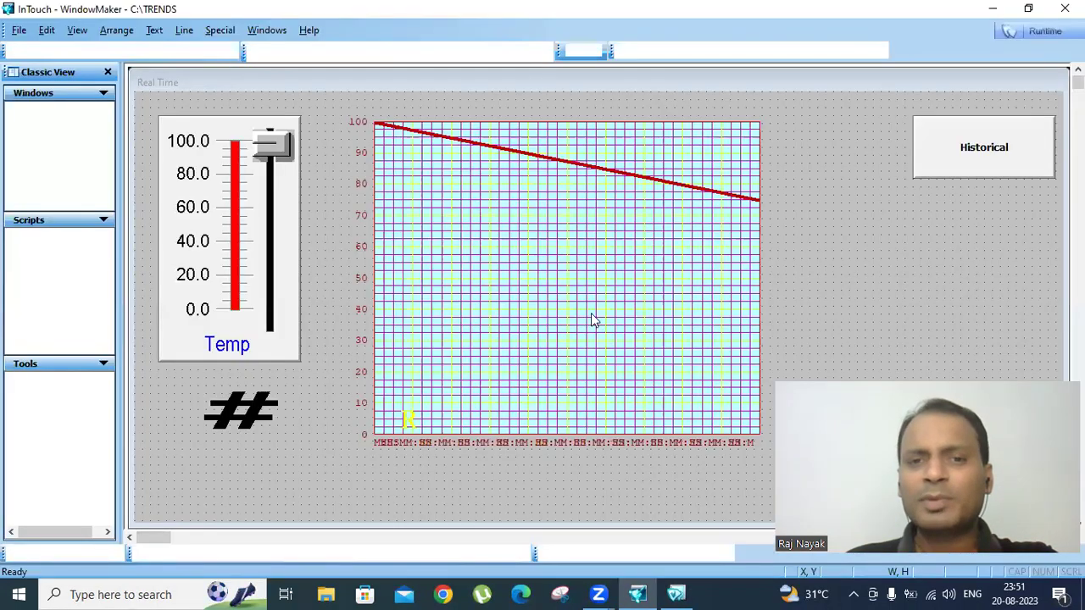
# Step: Set the real-time trend's major divisions per time label and per value label to 2, and apply the configuration
pyautogui.doubleClick(594, 320)
pyautogui.doubleClick(457, 308)
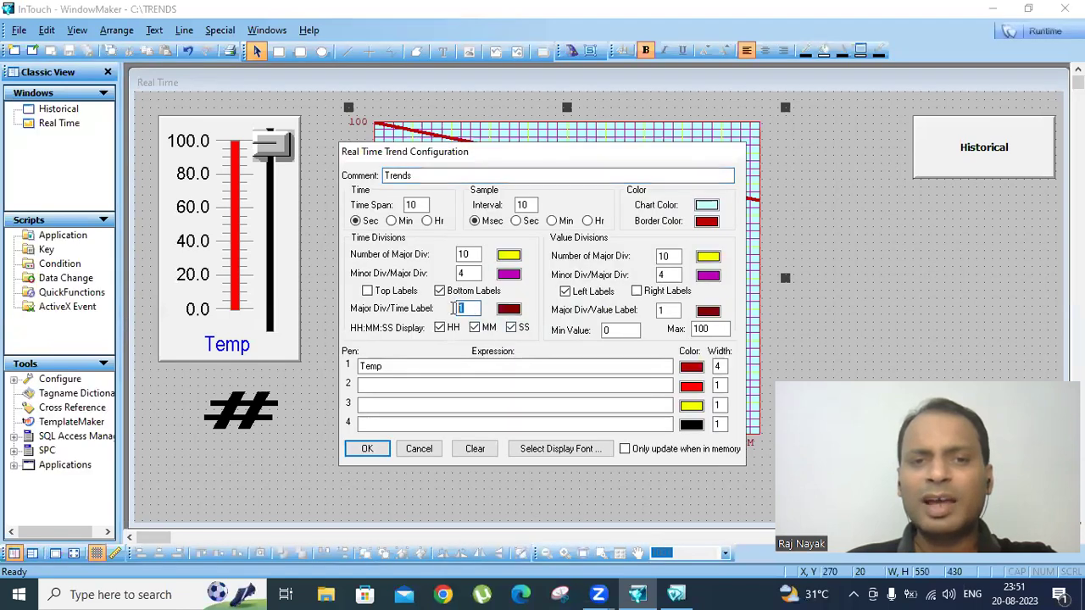
pyautogui.write('2')
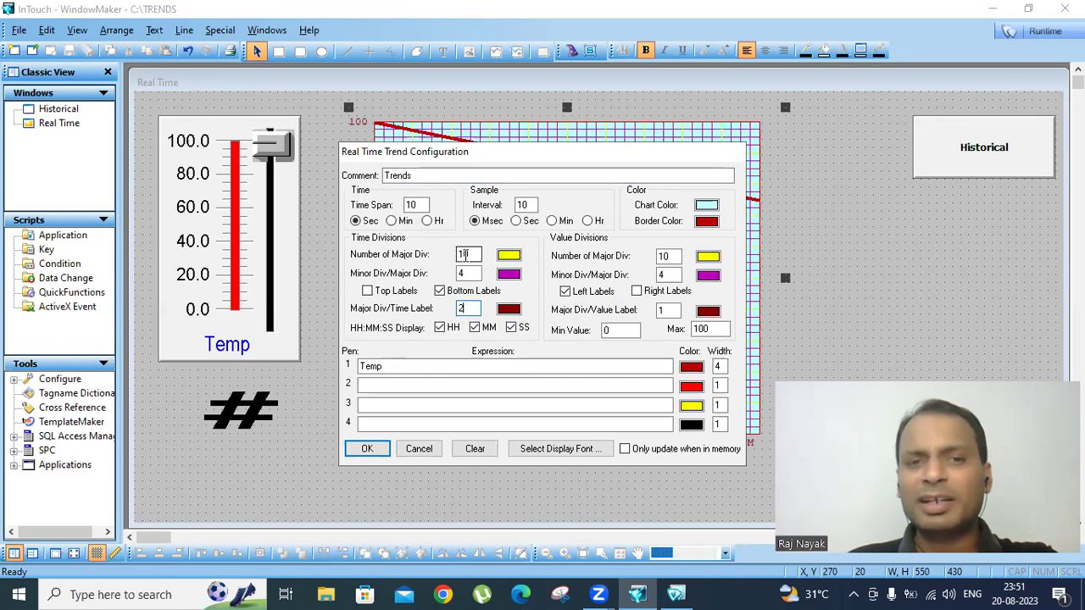
pyautogui.doubleClick(663, 311)
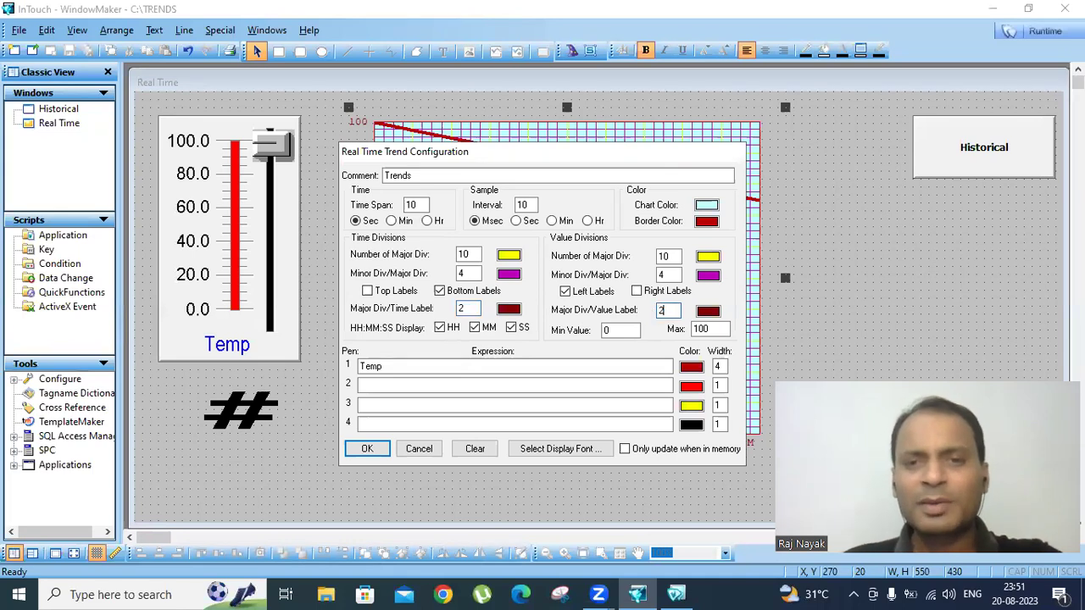
pyautogui.click(367, 449)
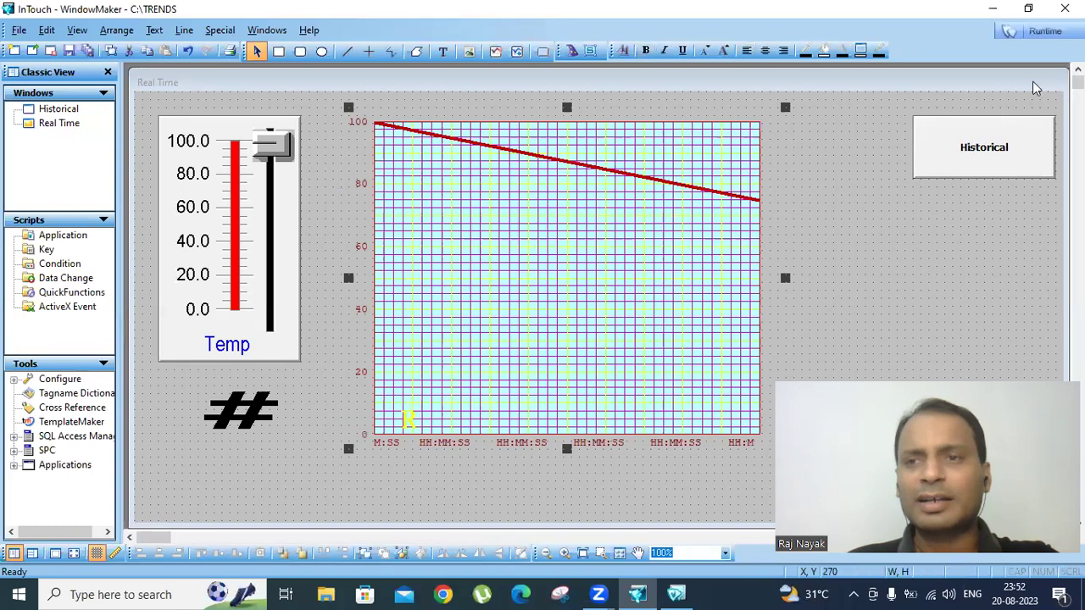
# Step: Test the relabelled real-time trend in runtime by moving the Temp slider up and down, and return to development mode
pyautogui.click(1045, 32)
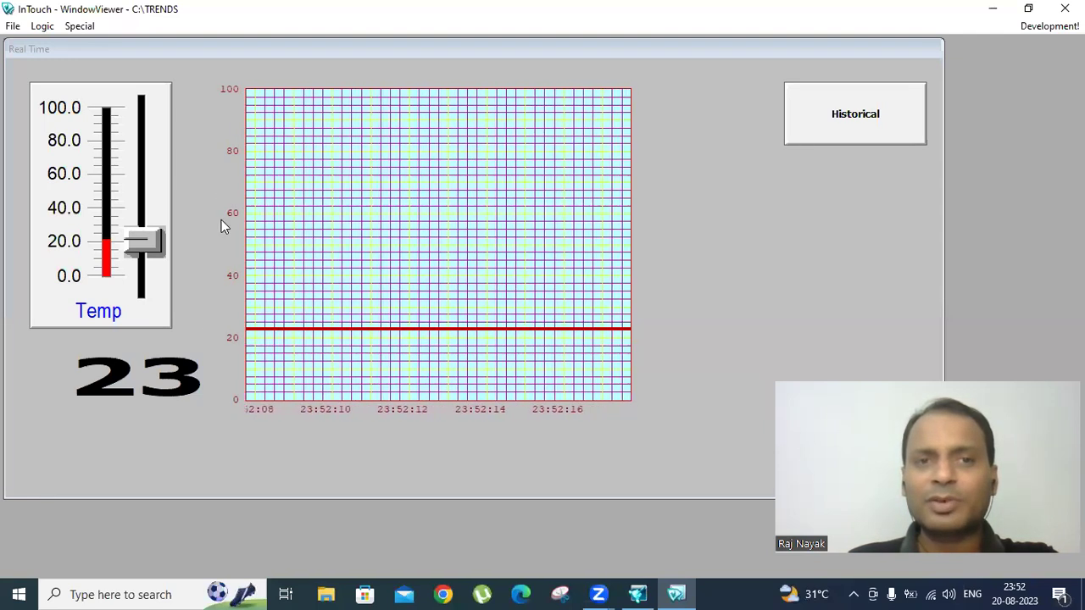
pyautogui.moveTo(146, 225); pyautogui.dragTo(156, 203)
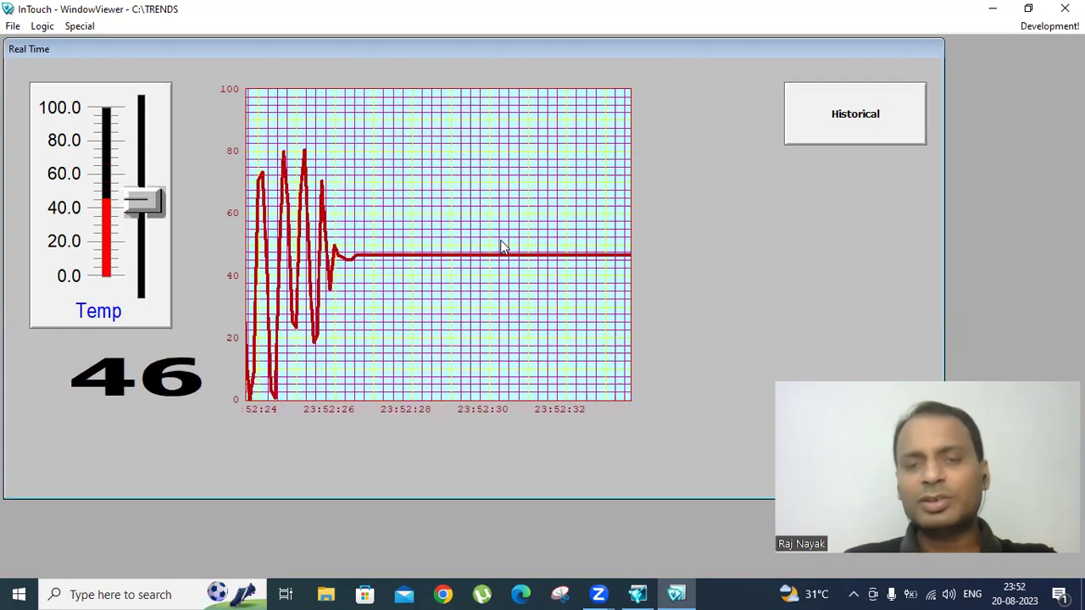
pyautogui.click(1050, 26)
# Step: Change the real-time trend's major division color to dark blue for both time and value divisions, and apply the configuration
pyautogui.doubleClick(513, 345)
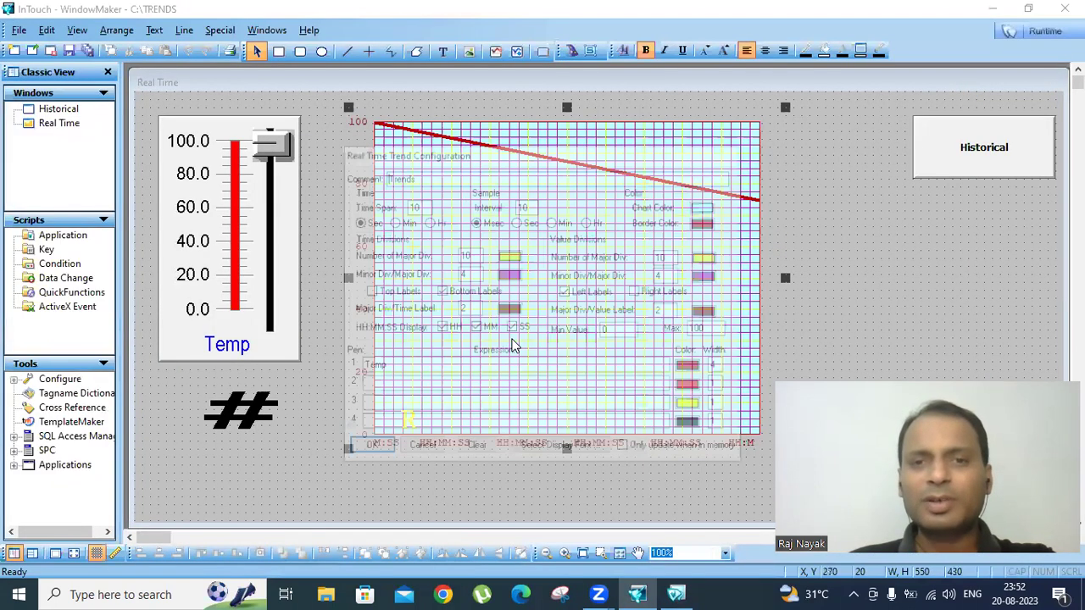
pyautogui.click(510, 255)
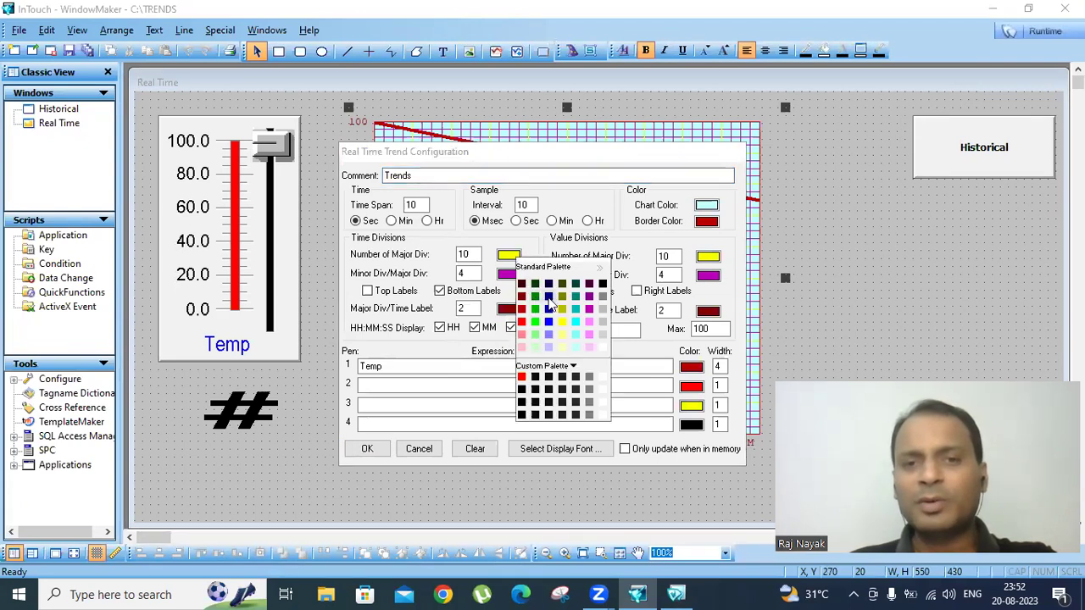
pyautogui.click(548, 297)
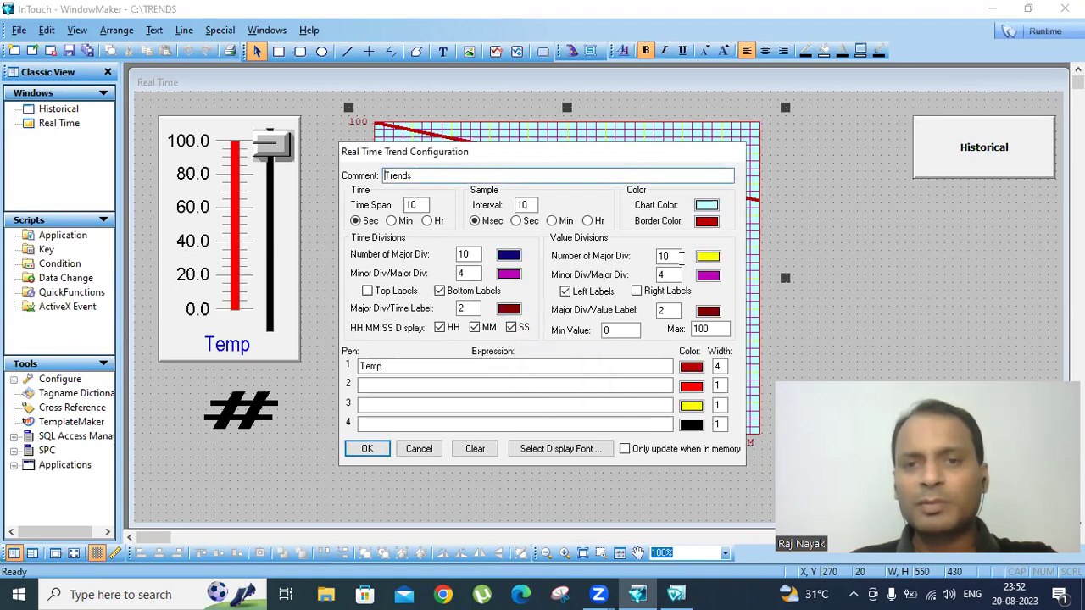
pyautogui.click(708, 257)
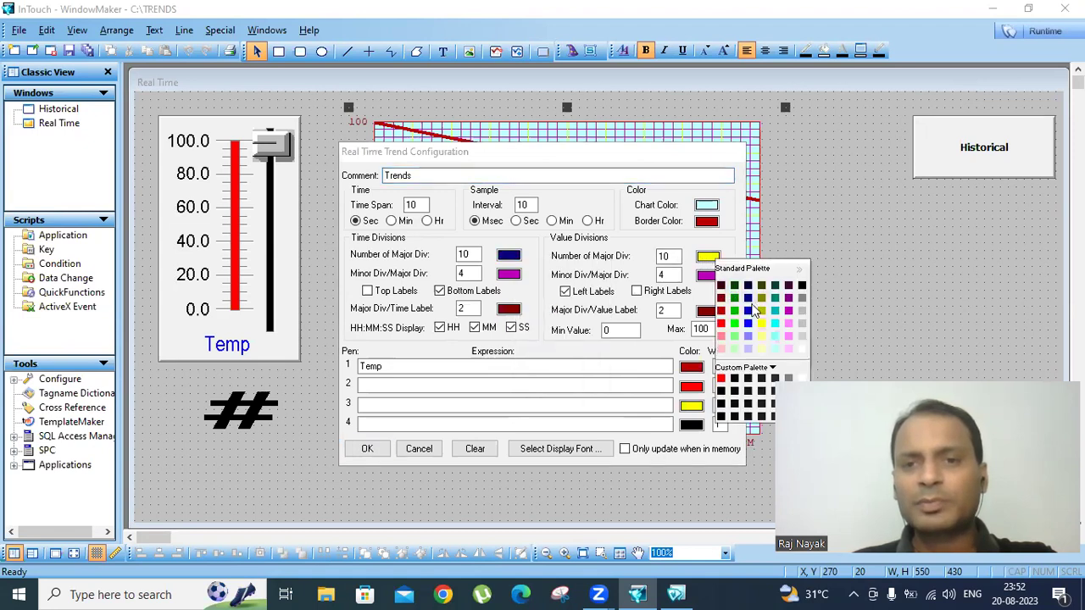
pyautogui.click(747, 299)
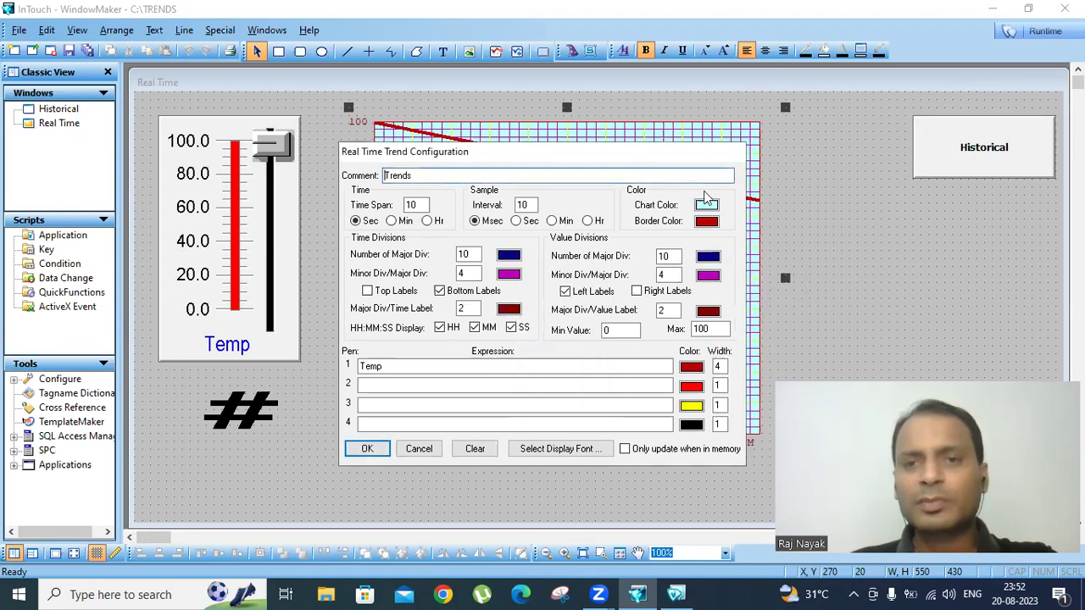
pyautogui.click(365, 448)
# Step: Test the recolored real-time trend in runtime by varying the Temp slider, and return to development mode
pyautogui.click(1046, 38)
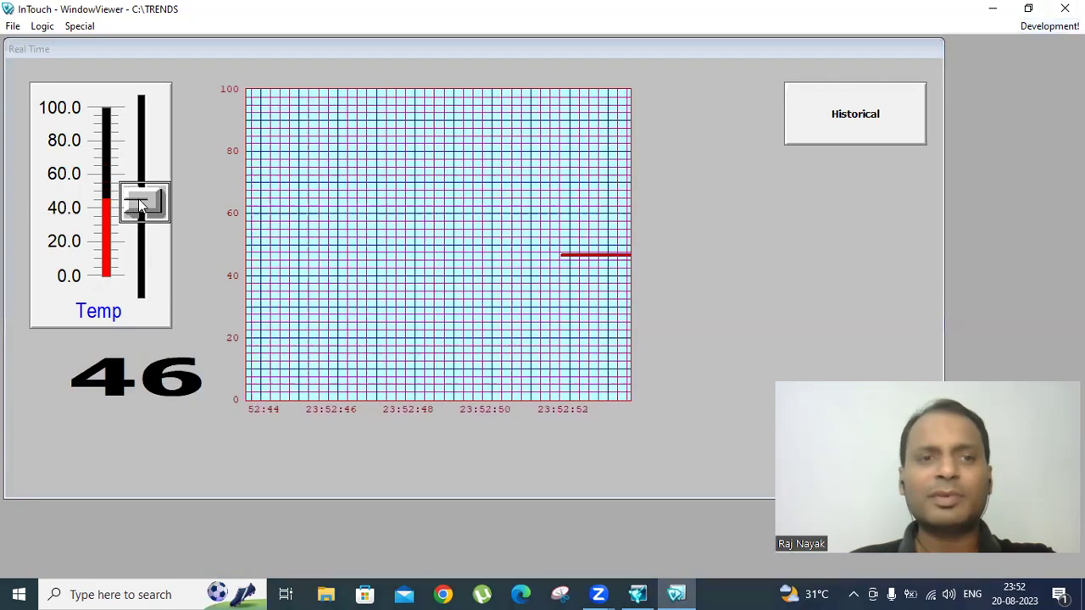
pyautogui.moveTo(134, 200)
pyautogui.mouseDown()
pyautogui.moveTo(131, 154)
pyautogui.moveTo(127, 240)
pyautogui.moveTo(129, 149)
pyautogui.moveTo(145, 193)
pyautogui.mouseUp()
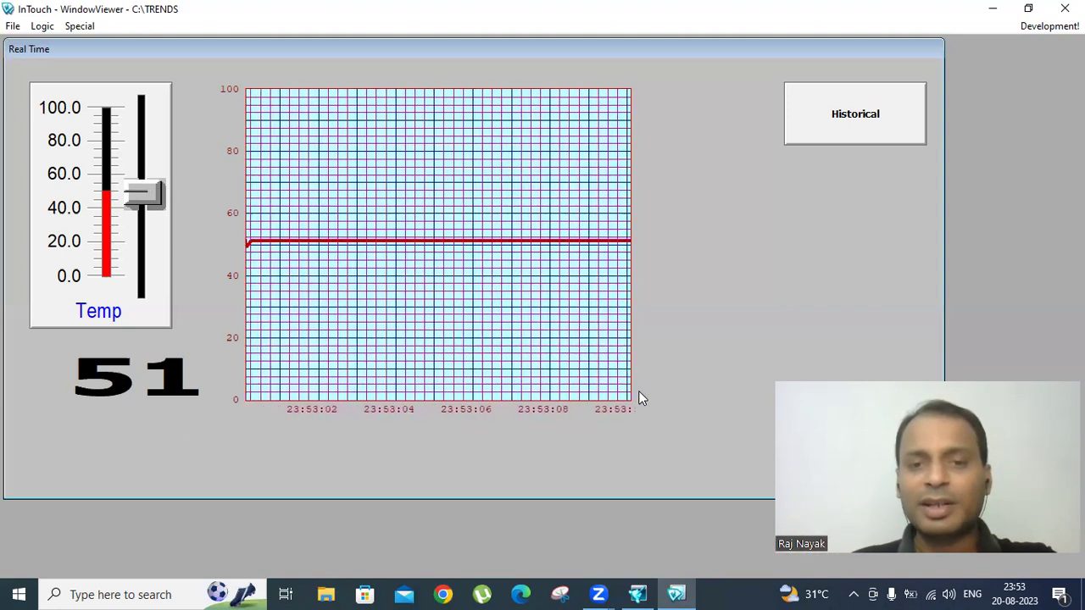
pyautogui.click(1049, 25)
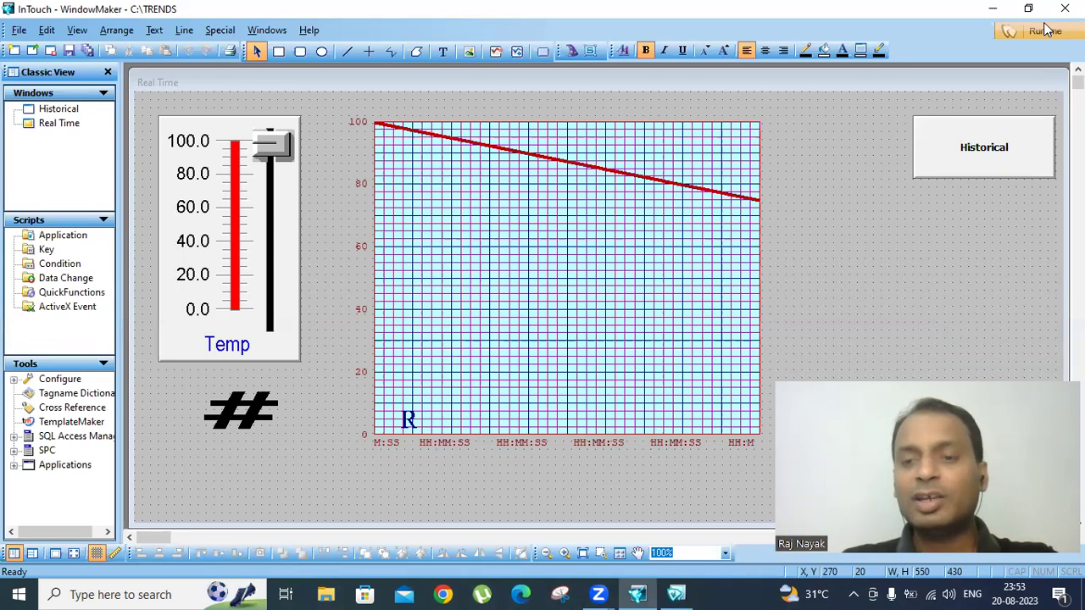
# Step: Open the Historical window and draw a historical trend about 730 by 450 pixels beside the Real Time button
pyautogui.doubleClick(55, 115)
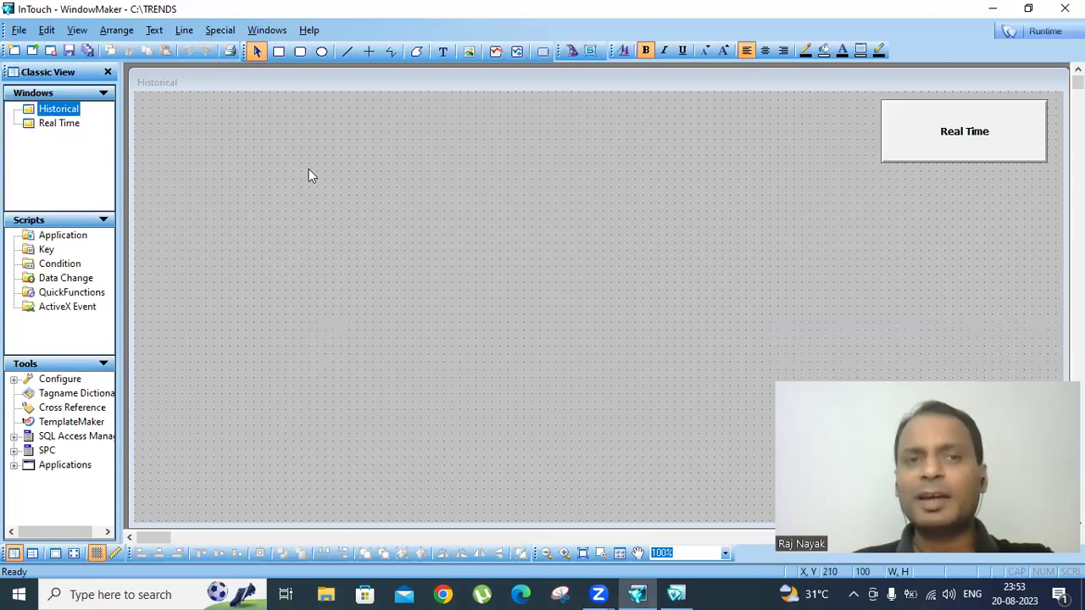
pyautogui.click(516, 51)
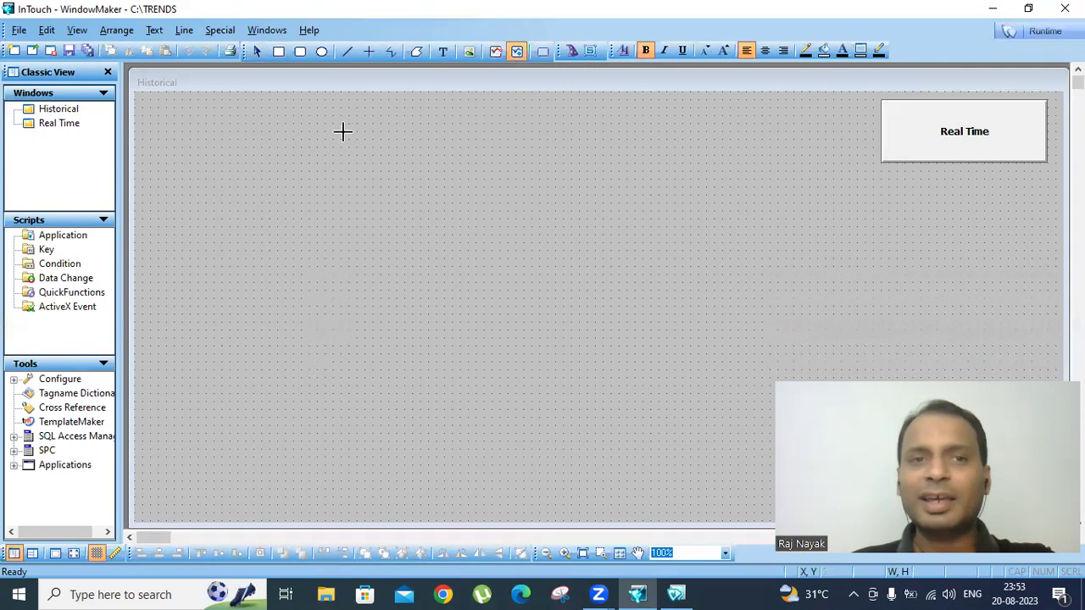
pyautogui.moveTo(174, 107); pyautogui.dragTo(750, 462)
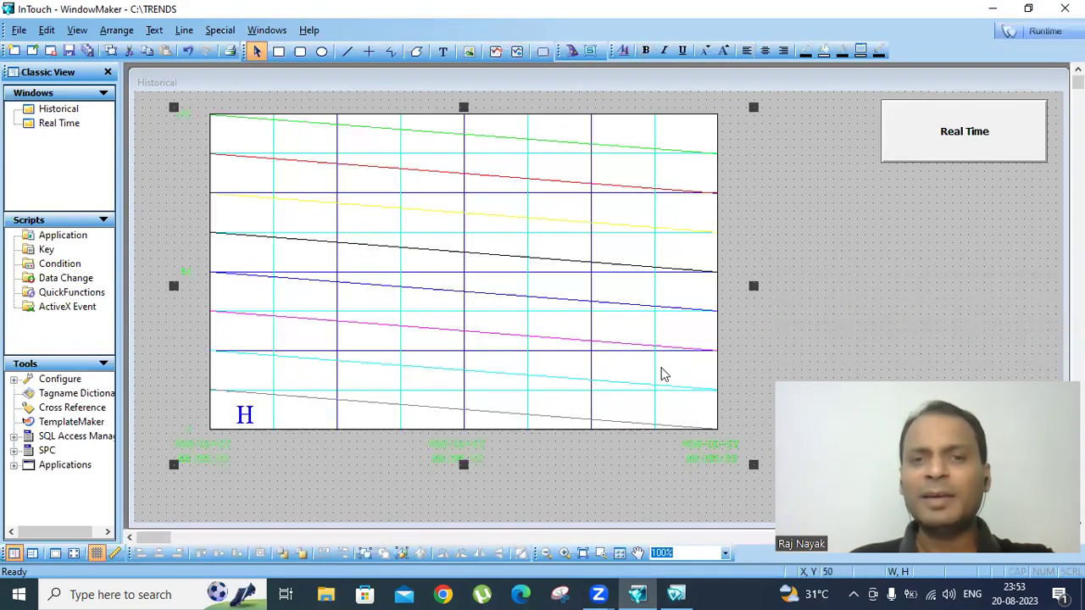
# Step: Close the running WindowViewer and check that the historical trend's configuration fields can be edited
pyautogui.doubleClick(505, 286)
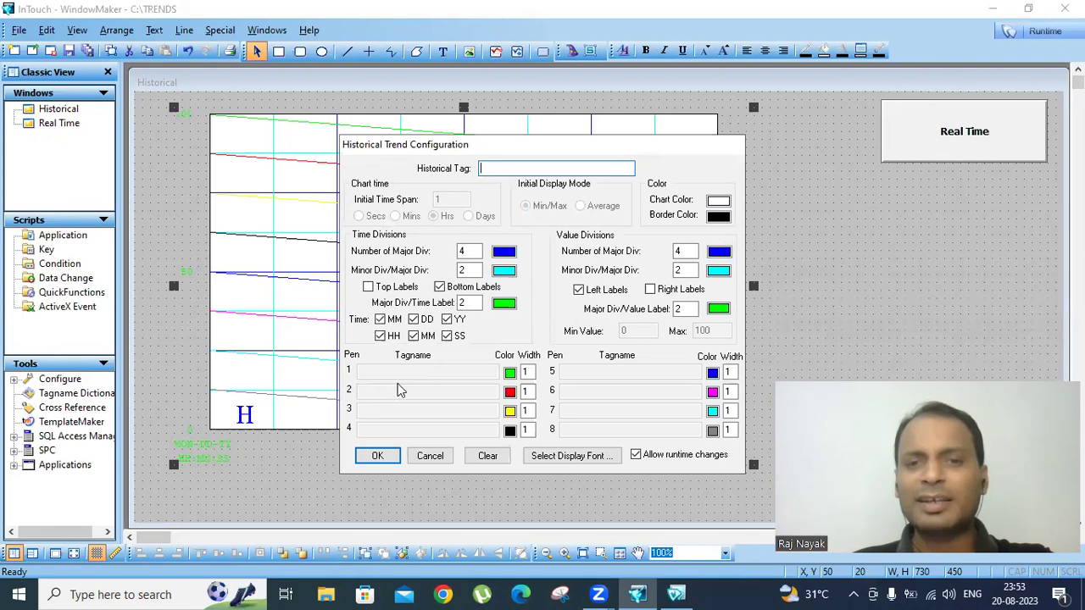
pyautogui.click(430, 455)
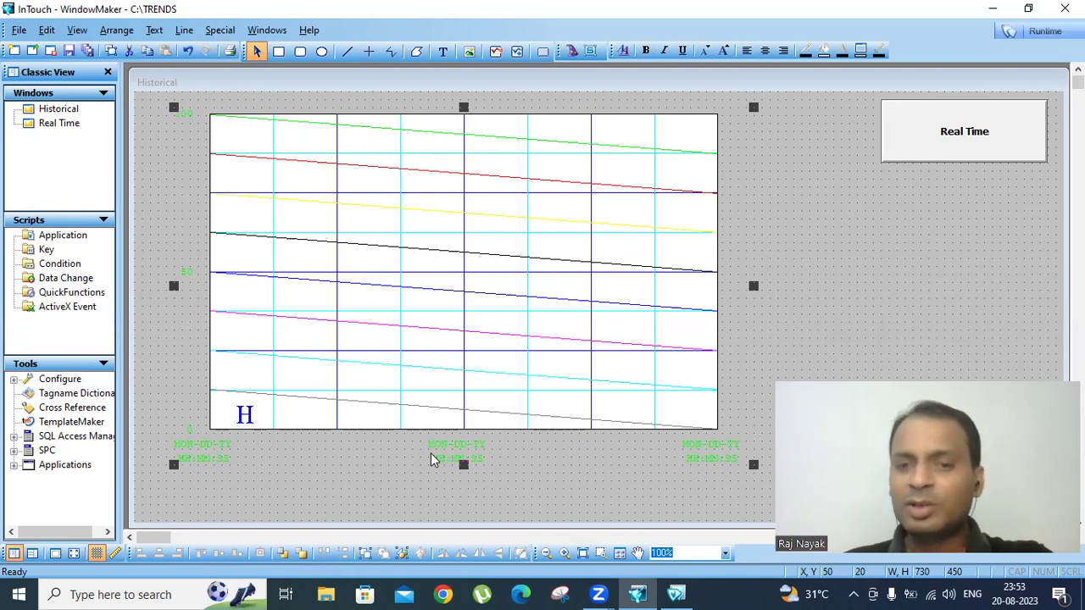
pyautogui.moveTo(682, 592)
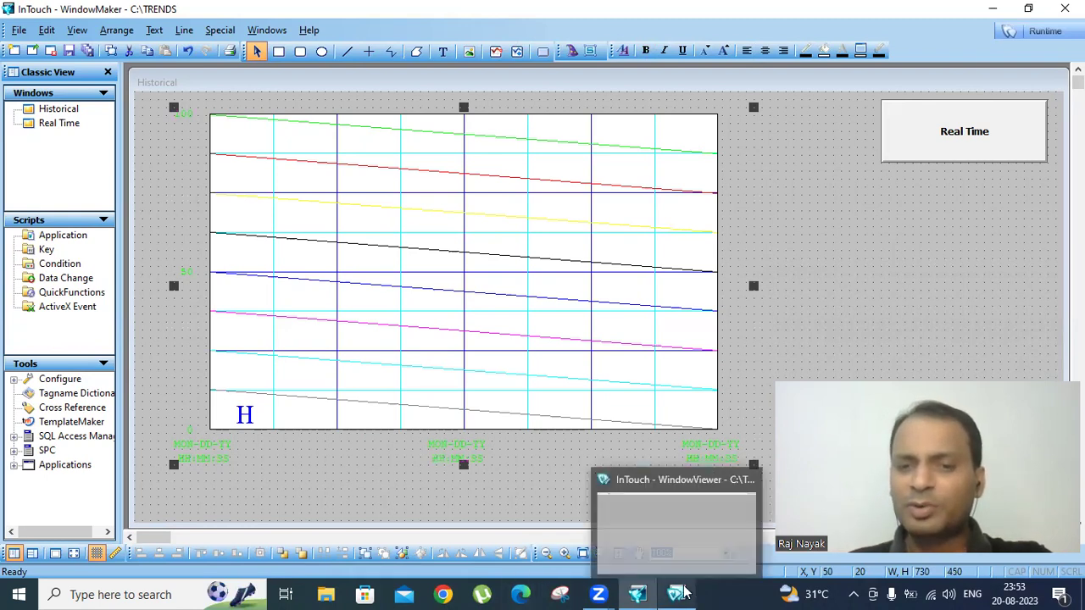
pyautogui.click(749, 479)
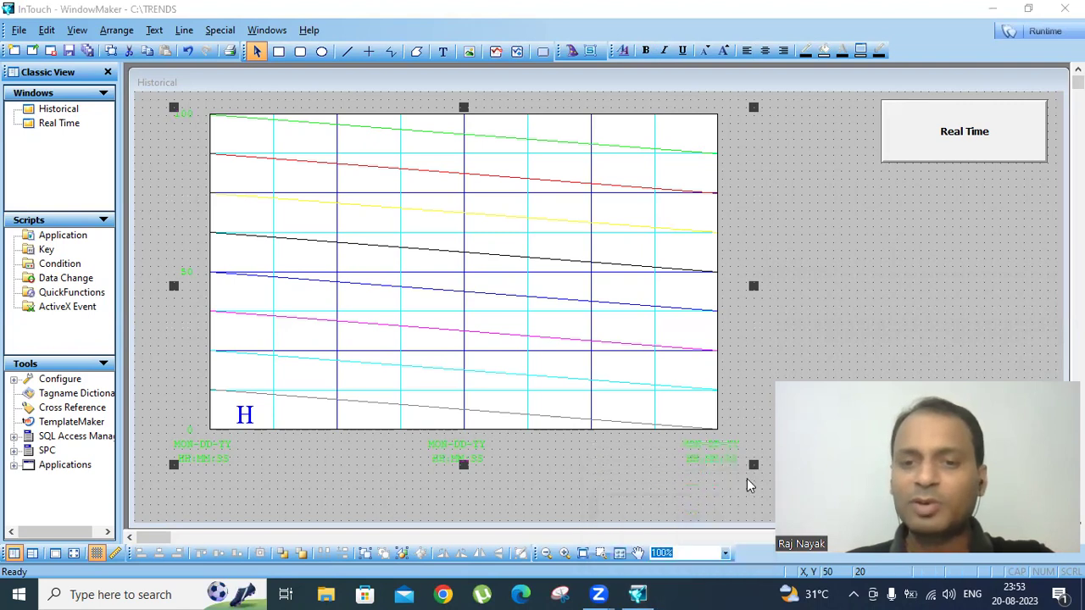
pyautogui.doubleClick(497, 222)
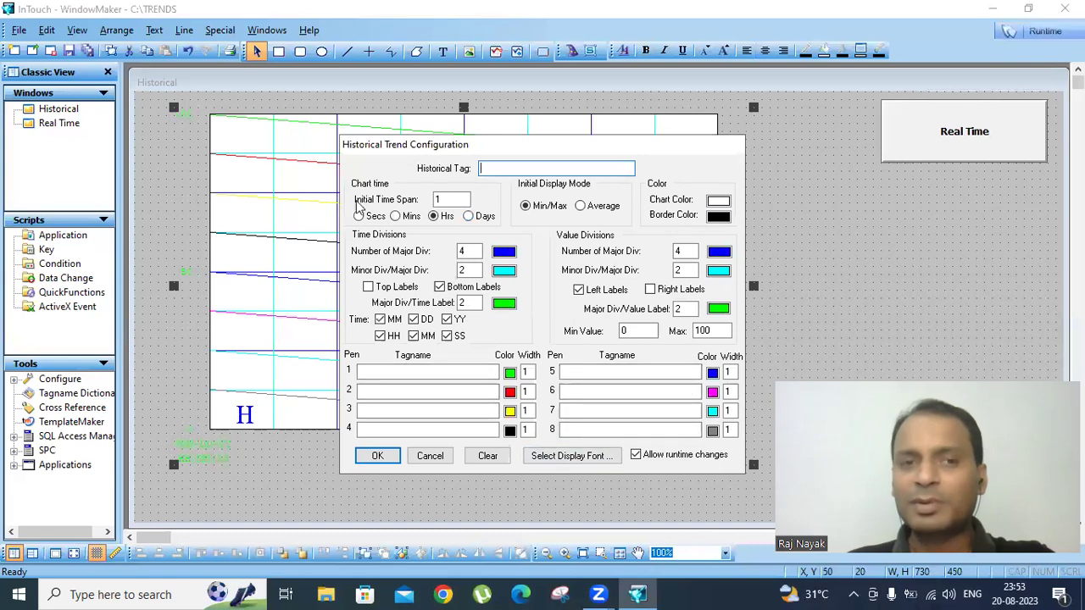
pyautogui.click(428, 456)
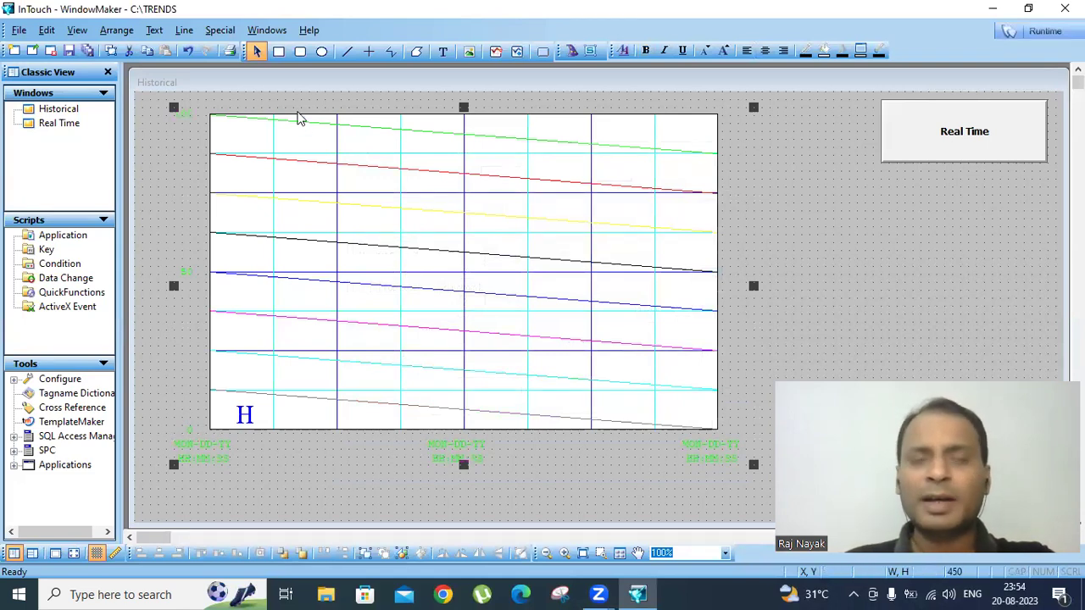
# Step: Enable historical logging with log files kept for 0 days in the application directory, and apply the logging properties
pyautogui.click(225, 32)
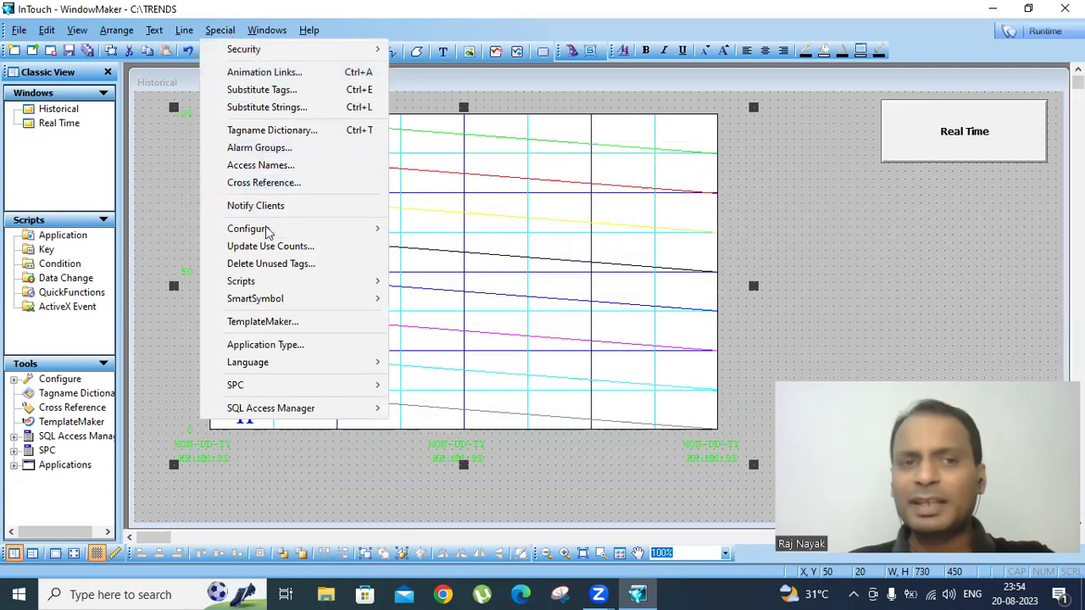
pyautogui.moveTo(266, 231)
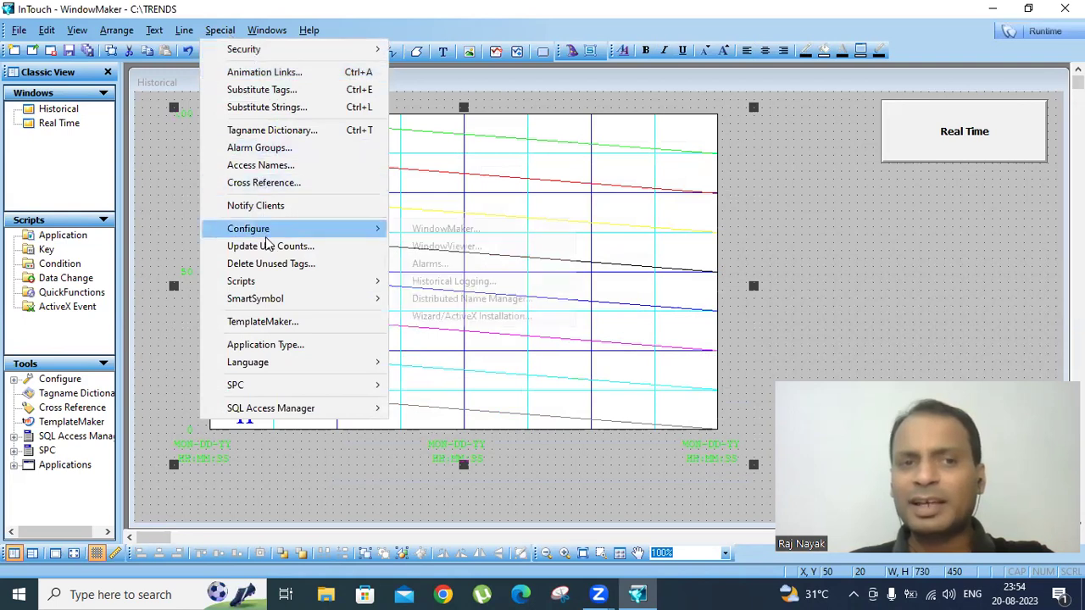
pyautogui.click(451, 281)
pyautogui.click(354, 214)
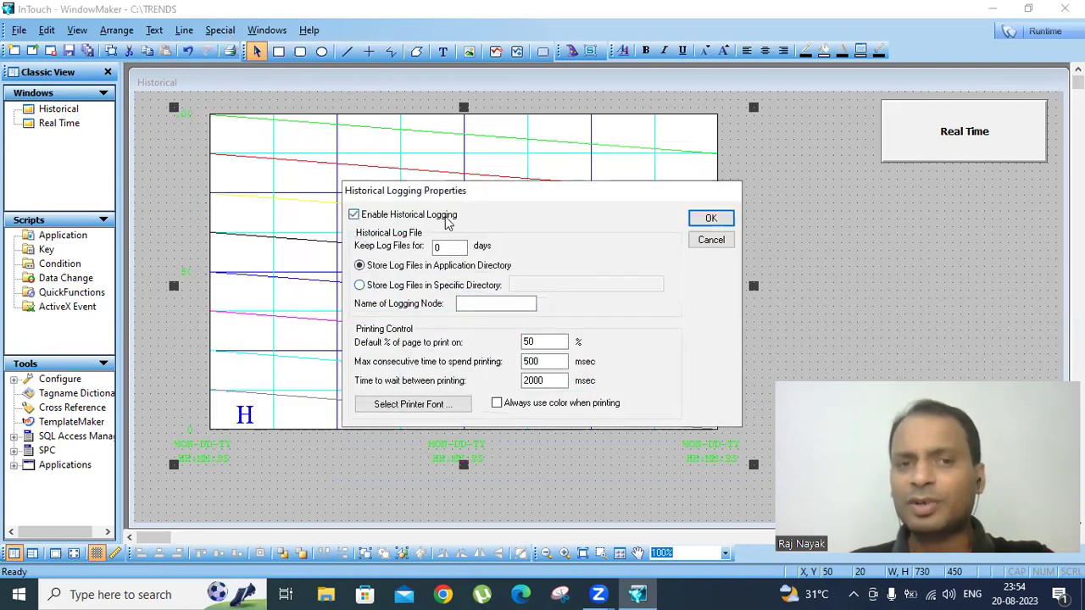
pyautogui.click(448, 245)
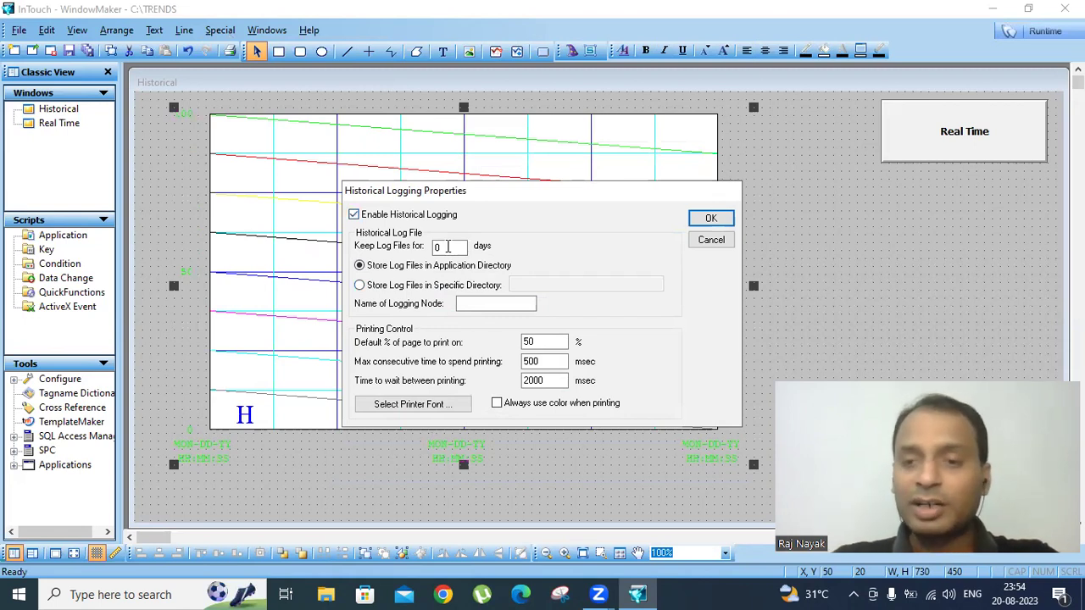
pyautogui.doubleClick(449, 247)
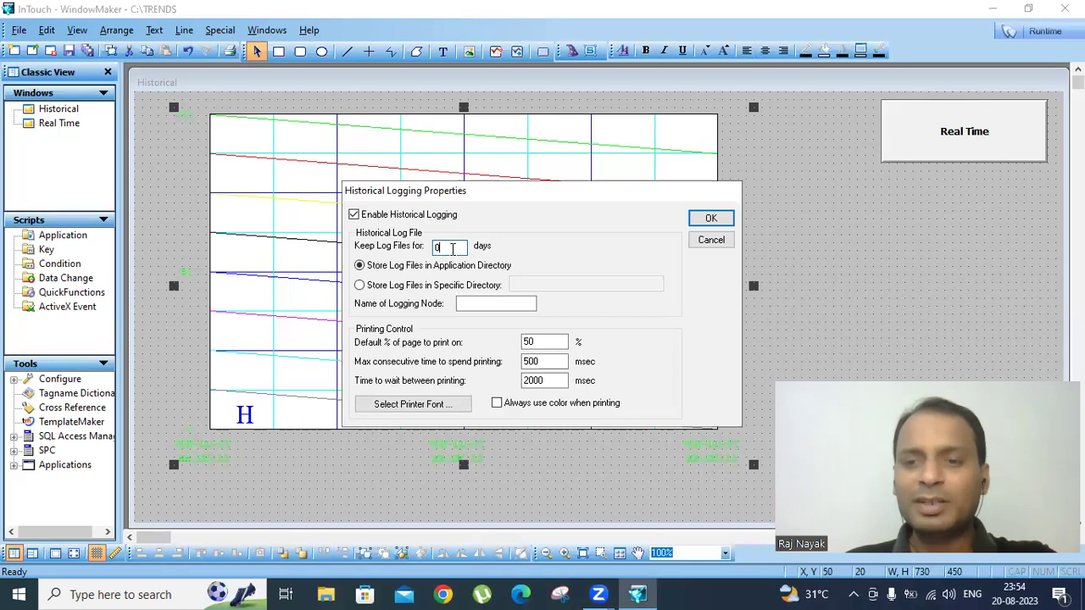
pyautogui.click(712, 220)
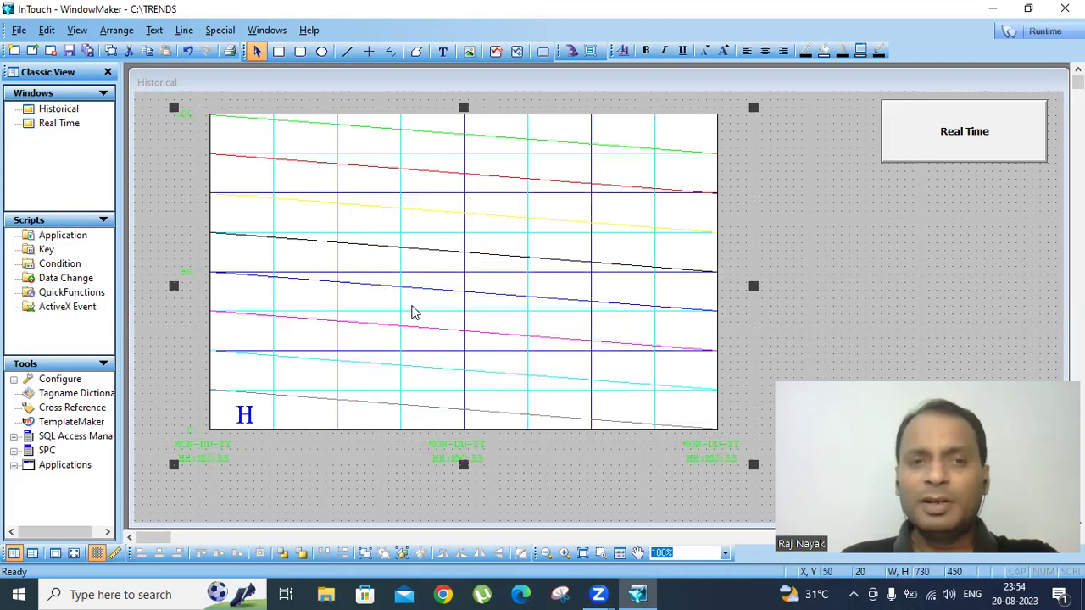
# Step: Assign the historical tag hist to the historical trend and set its initial time span to 10 seconds
pyautogui.doubleClick(305, 246)
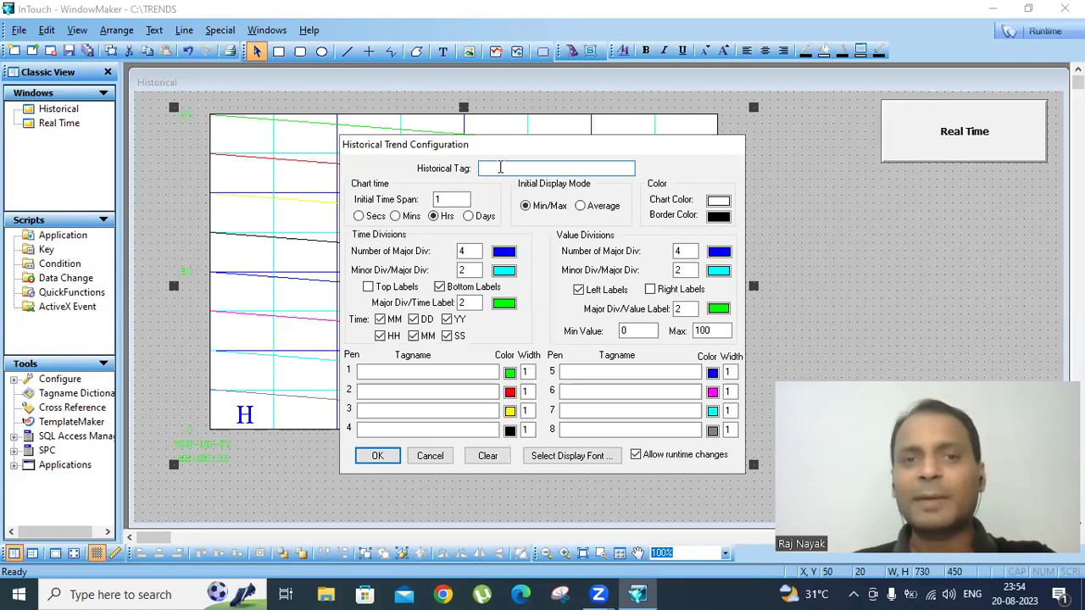
pyautogui.write('hist')
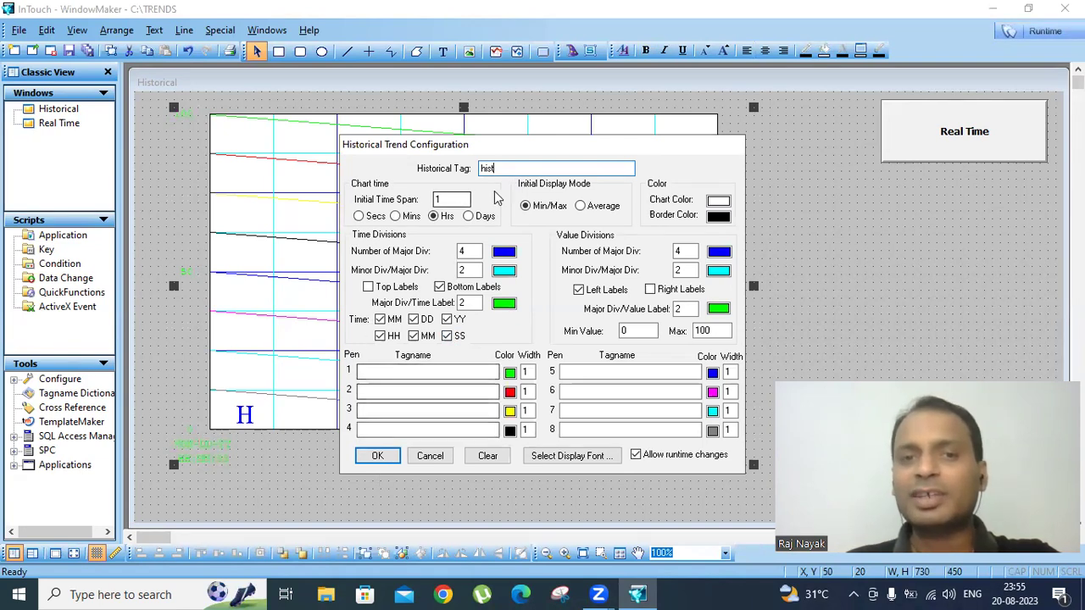
pyautogui.click(360, 216)
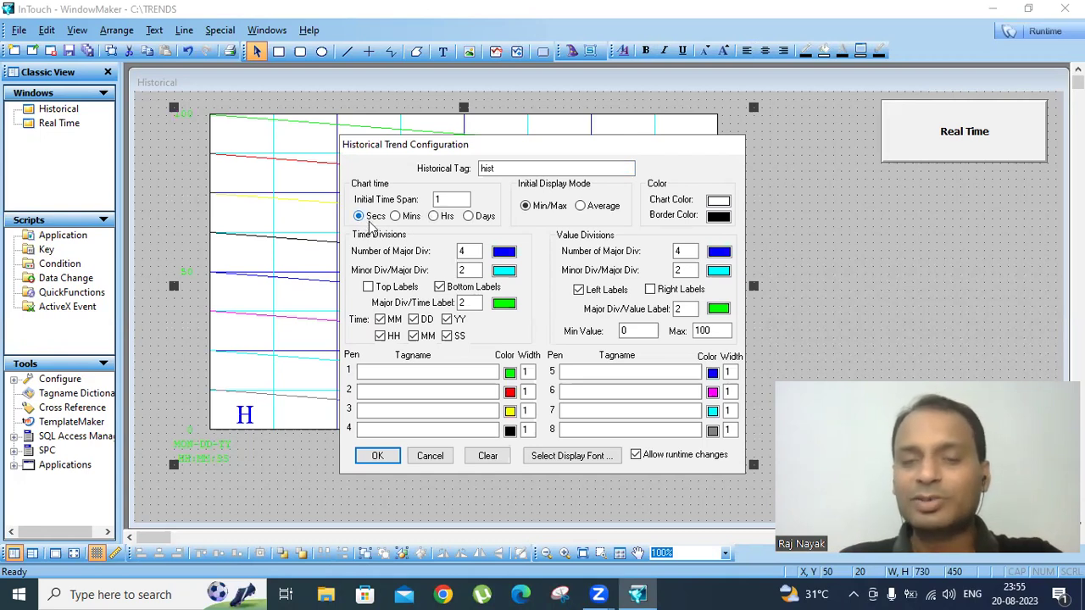
pyautogui.doubleClick(440, 199)
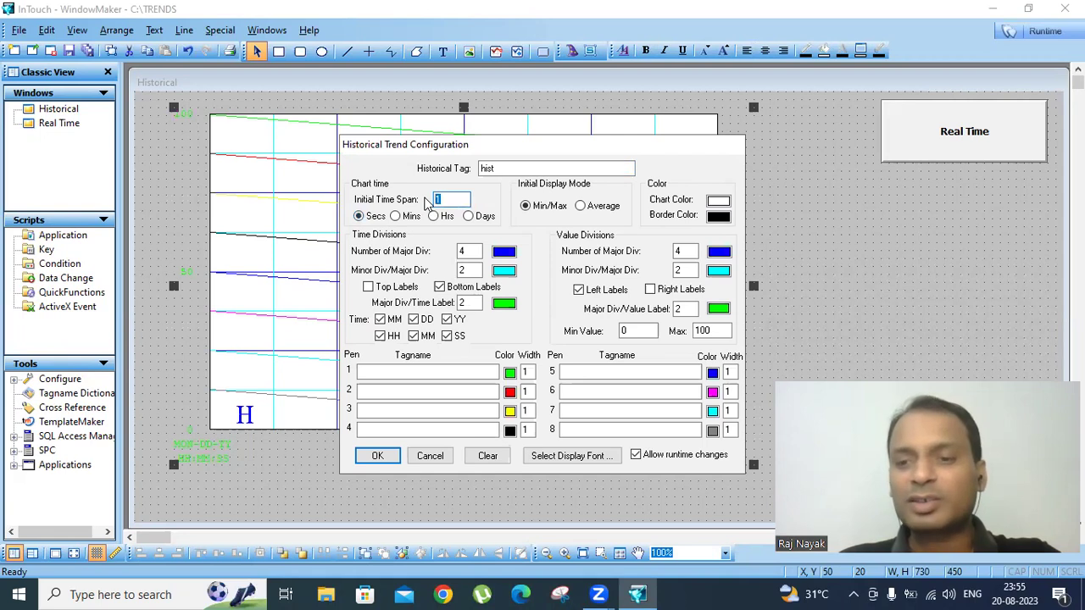
pyautogui.write('10')
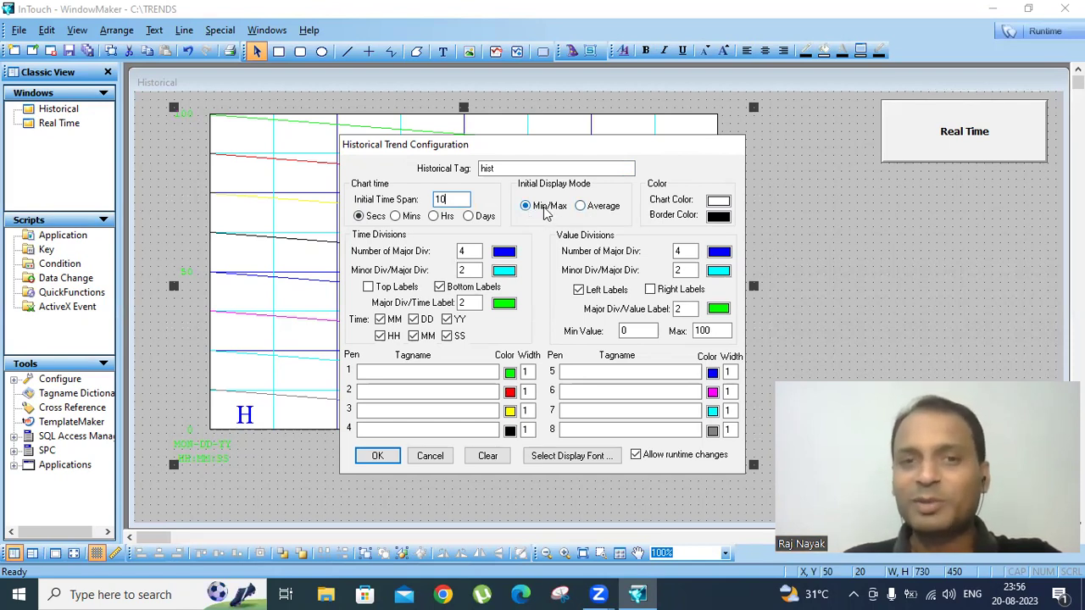
# Step: Set the historical trend's chart color to light cyan and its border color to dark red
pyautogui.click(716, 206)
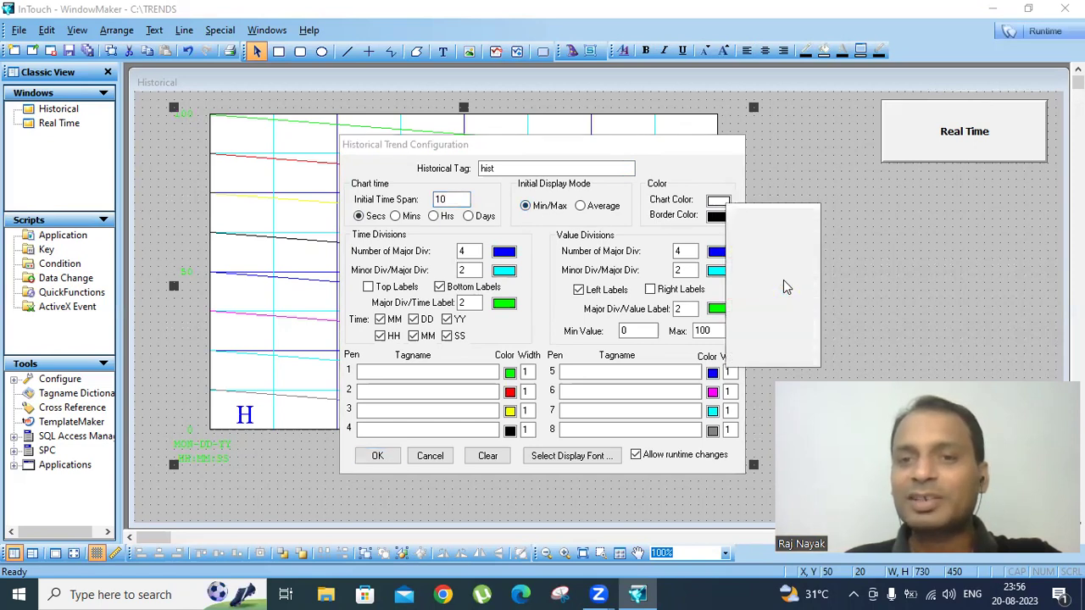
pyautogui.click(786, 286)
pyautogui.click(718, 217)
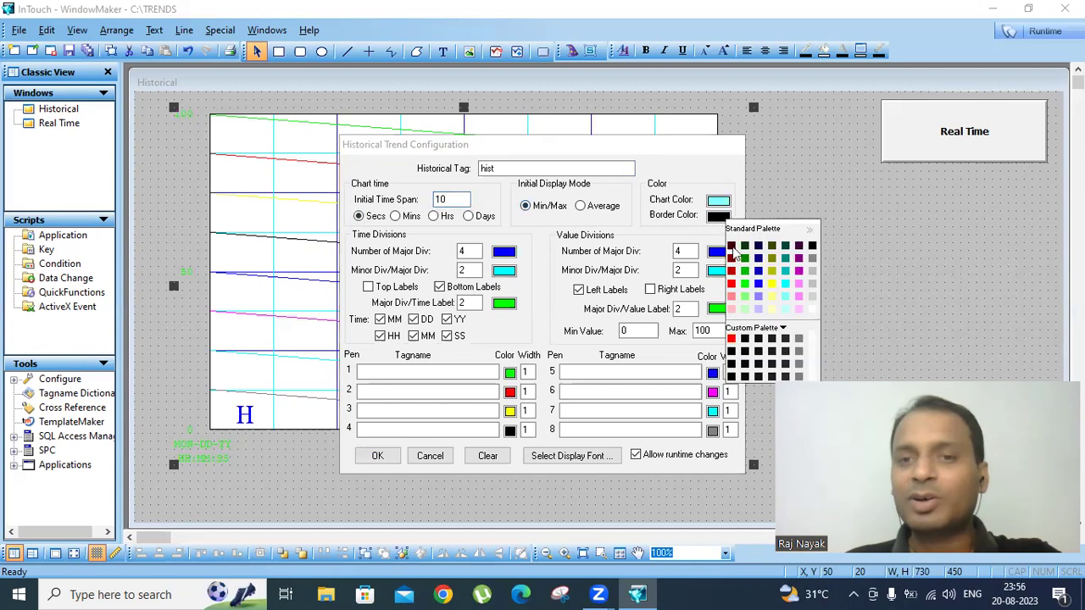
pyautogui.click(732, 272)
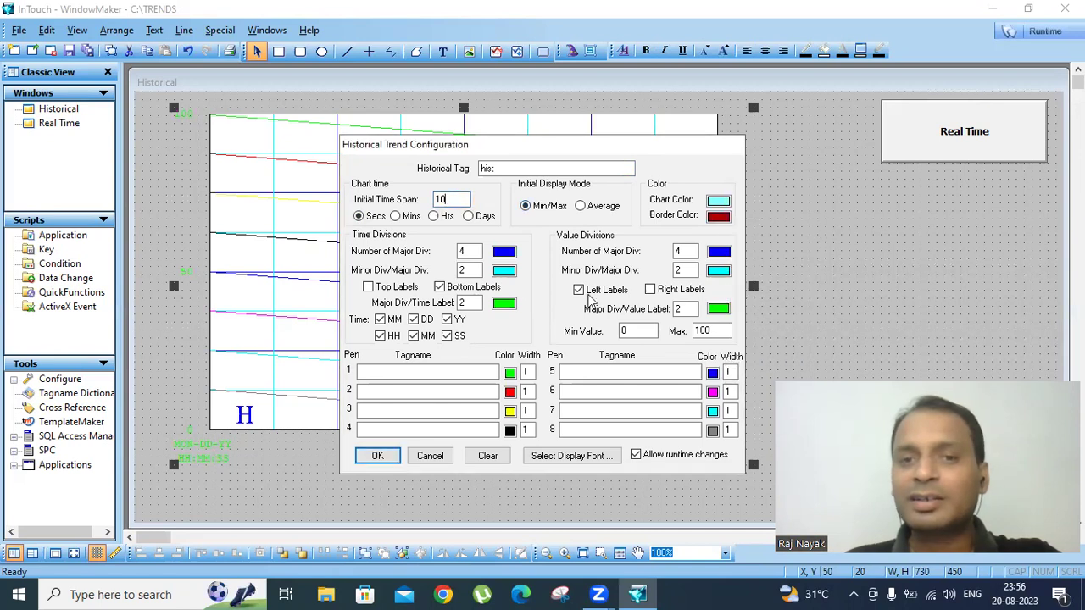
# Step: Set the time divisions to 10 major and 4 minor per major, with dark blue major and dark red minor lines
pyautogui.doubleClick(472, 251)
pyautogui.write('10')
pyautogui.doubleClick(462, 269)
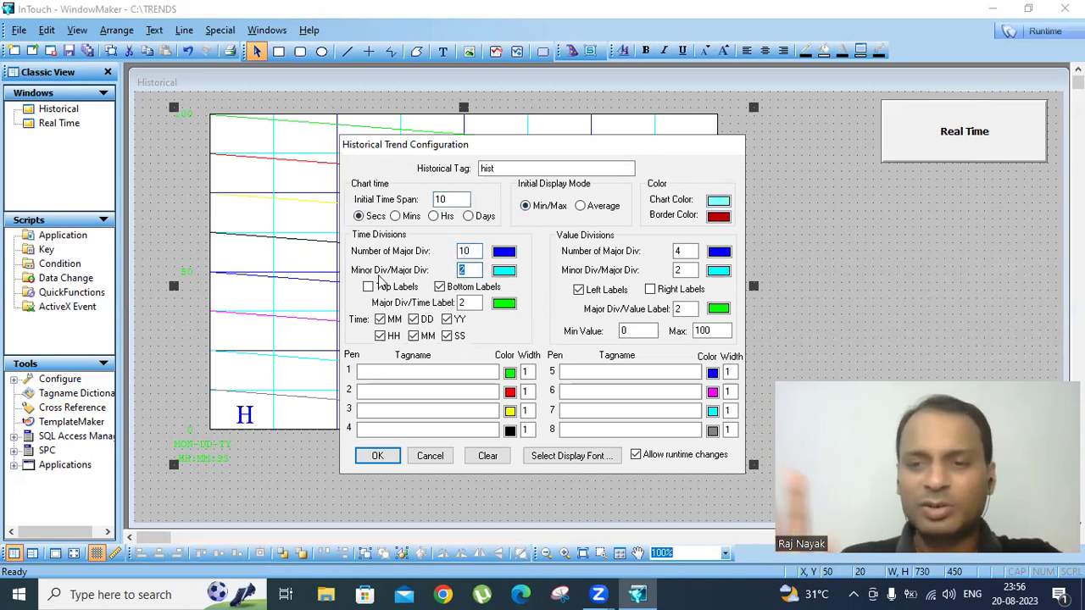
pyautogui.write('4')
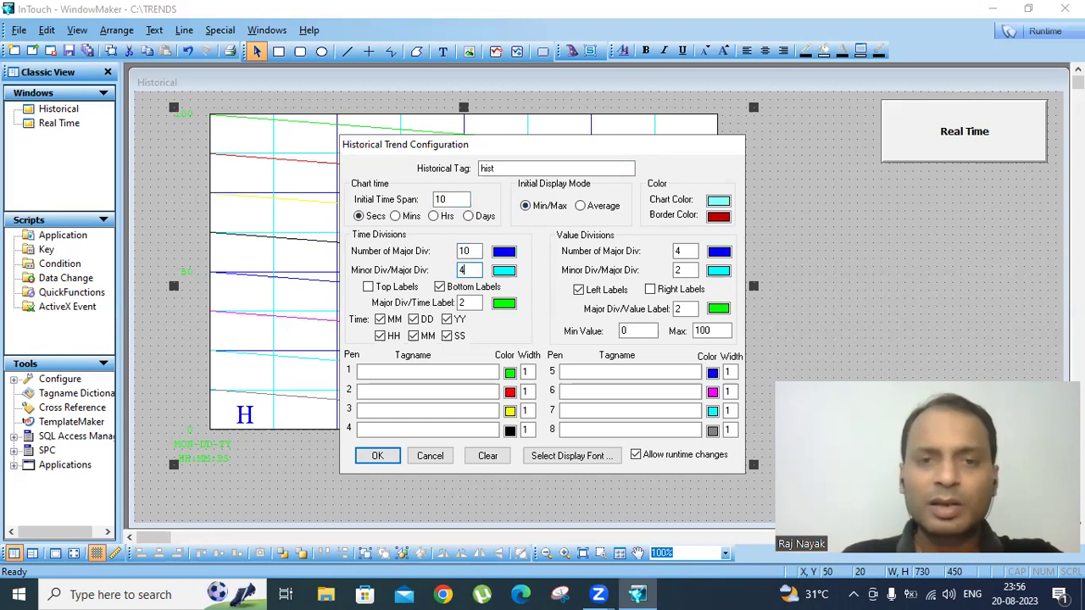
pyautogui.click(504, 270)
pyautogui.click(543, 307)
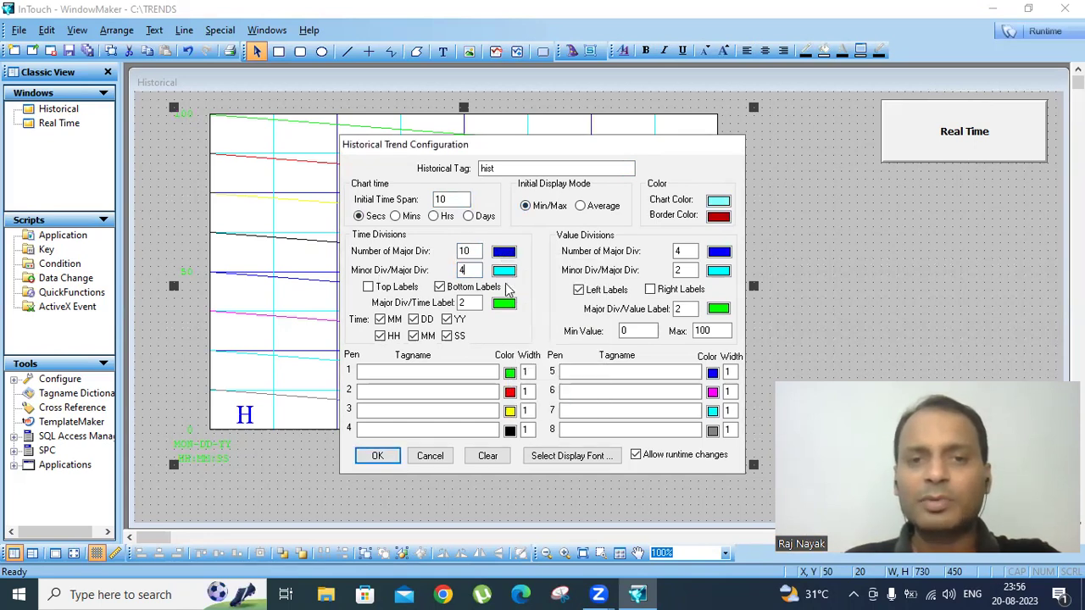
pyautogui.click(501, 273)
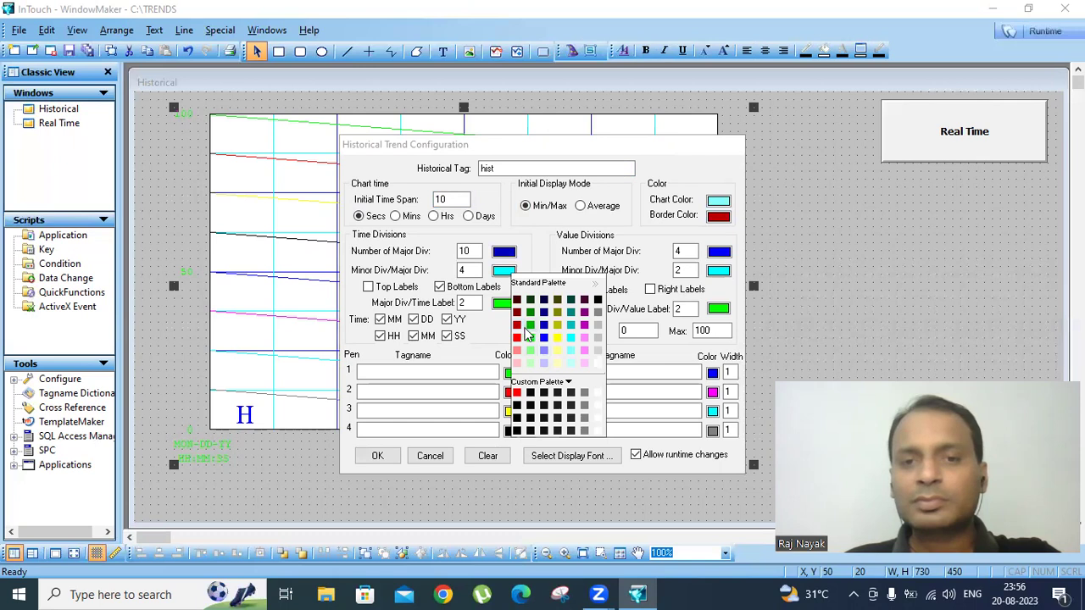
pyautogui.click(520, 329)
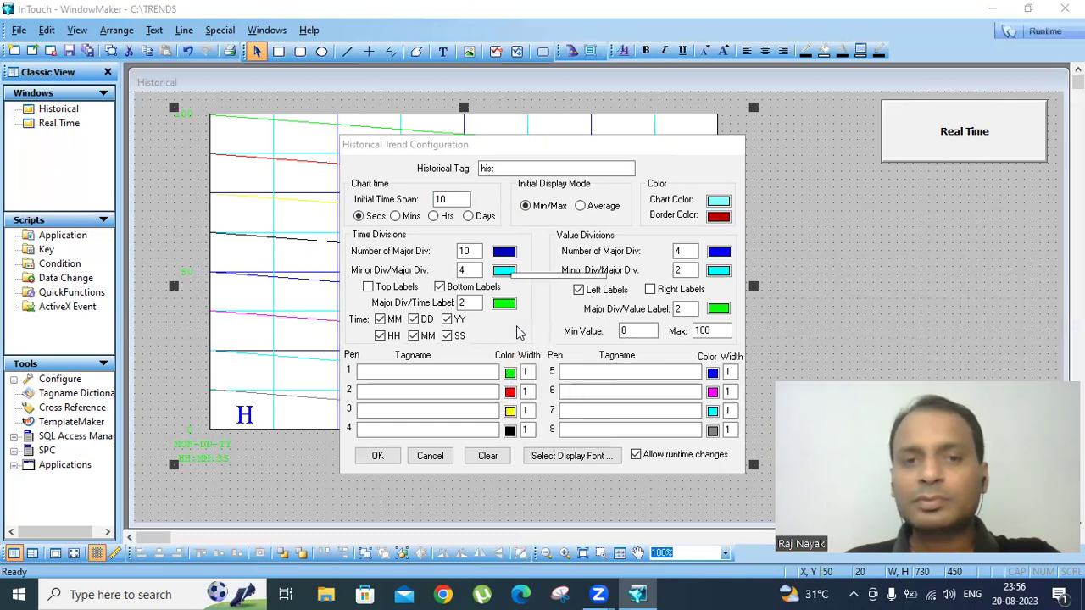
# Step: Set the value divisions to 10 major and 4 minor per major, with dark red minor lines
pyautogui.moveTo(687, 252); pyautogui.dragTo(642, 249)
pyautogui.write('10')
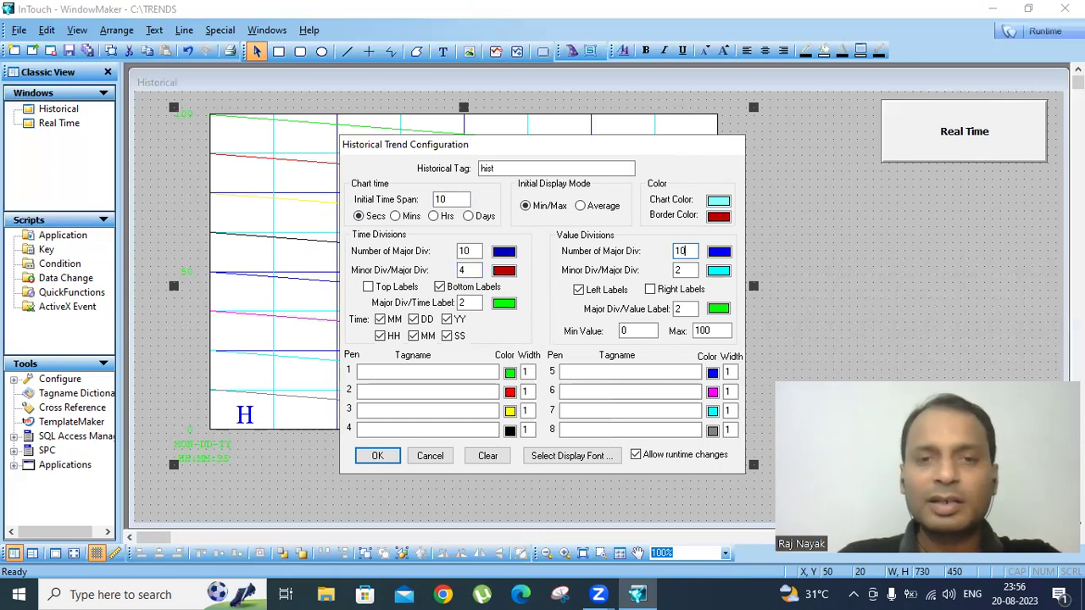
pyautogui.moveTo(697, 270); pyautogui.dragTo(644, 275)
pyautogui.write('4')
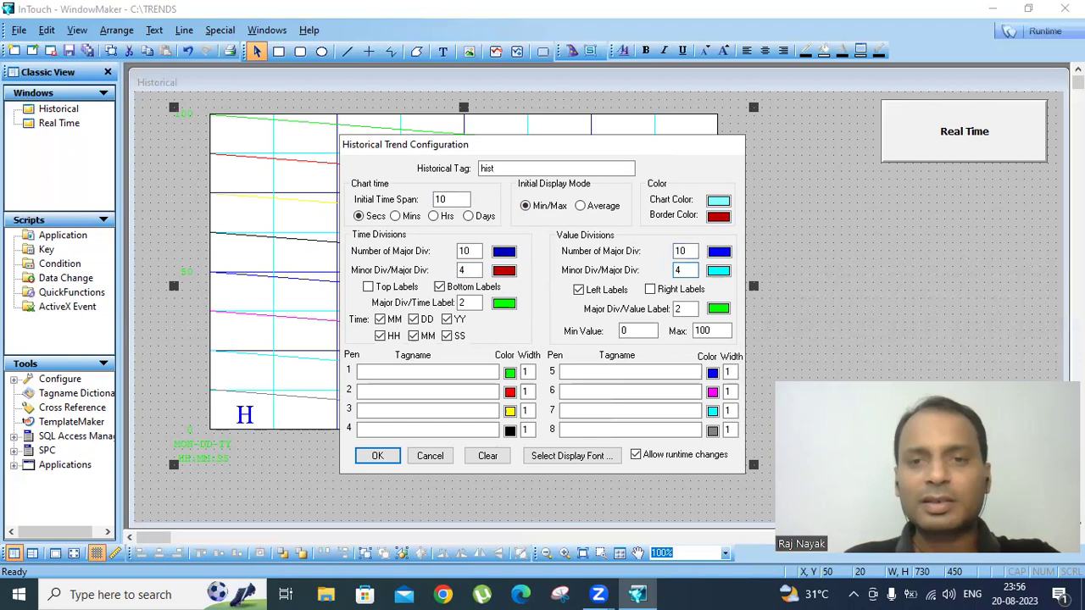
pyautogui.click(718, 256)
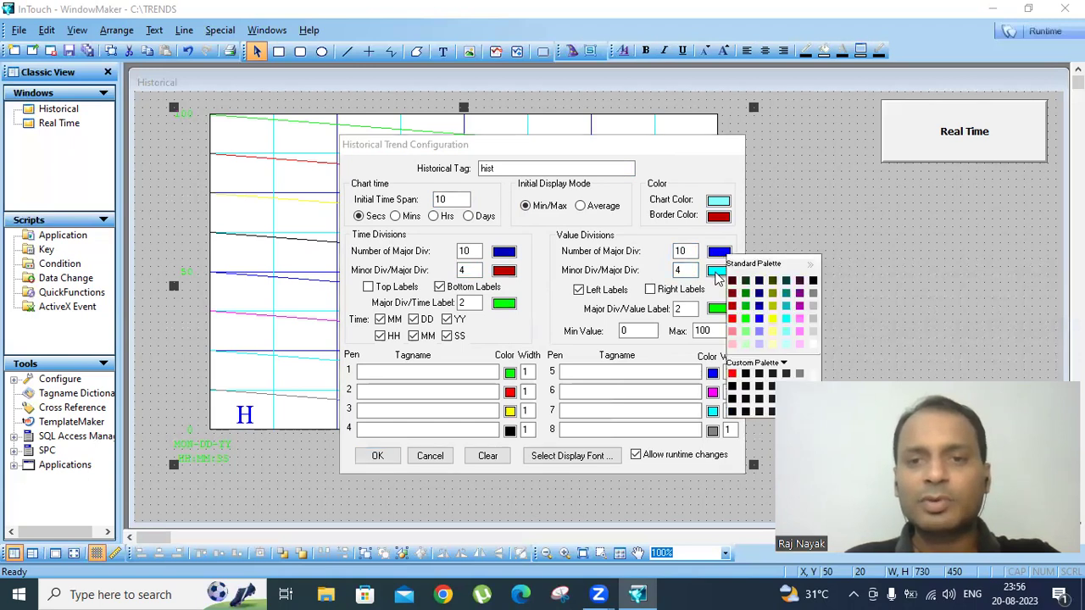
pyautogui.click(715, 273)
pyautogui.click(717, 273)
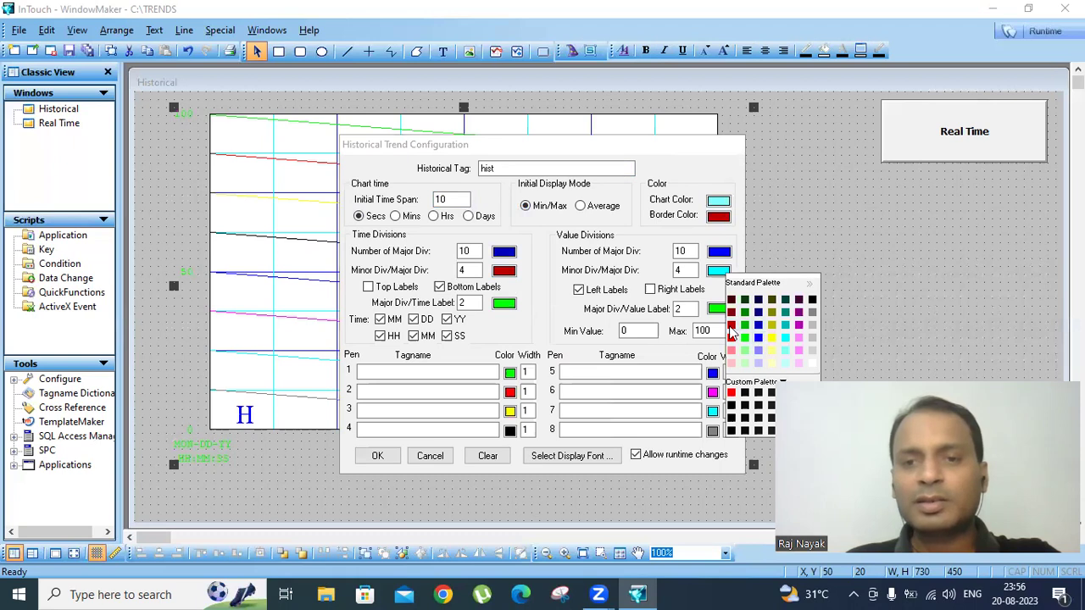
pyautogui.click(730, 326)
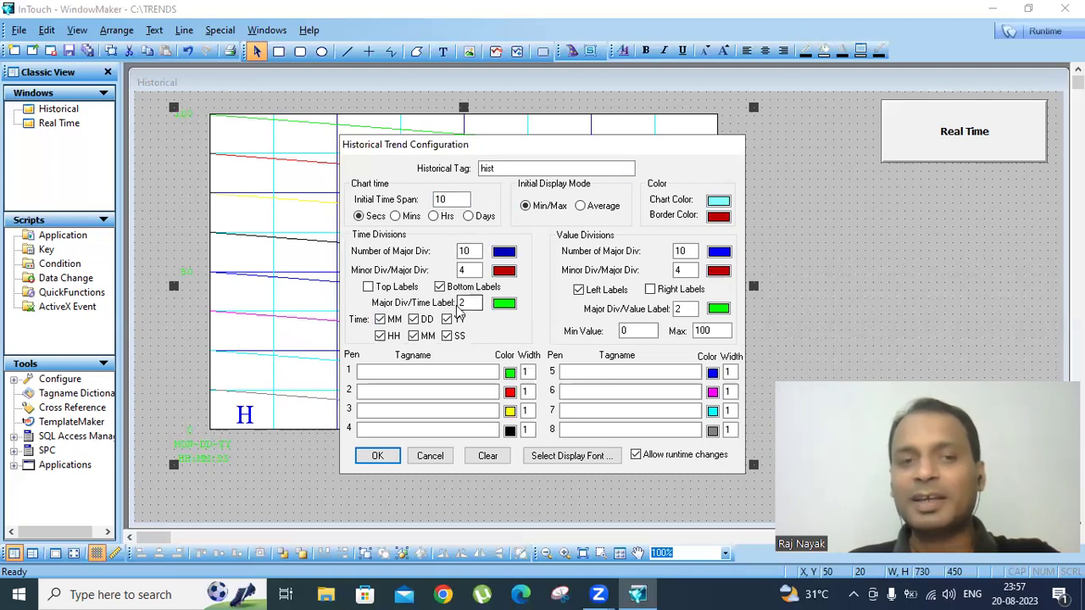
# Step: Color both the time labels and the value labels of the historical trend dark red
pyautogui.click(503, 304)
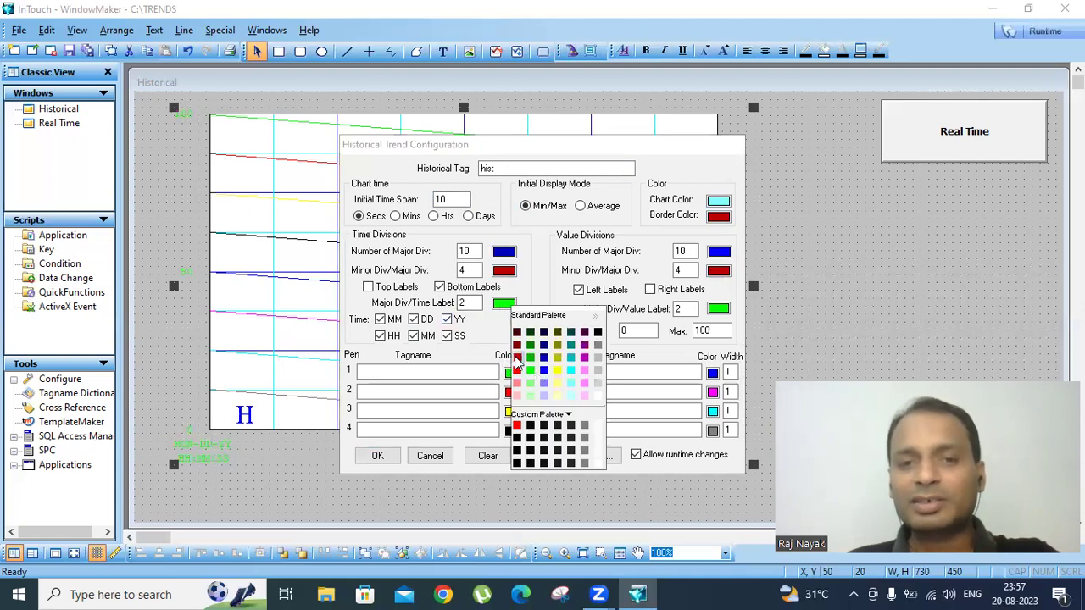
pyautogui.click(516, 357)
pyautogui.click(718, 310)
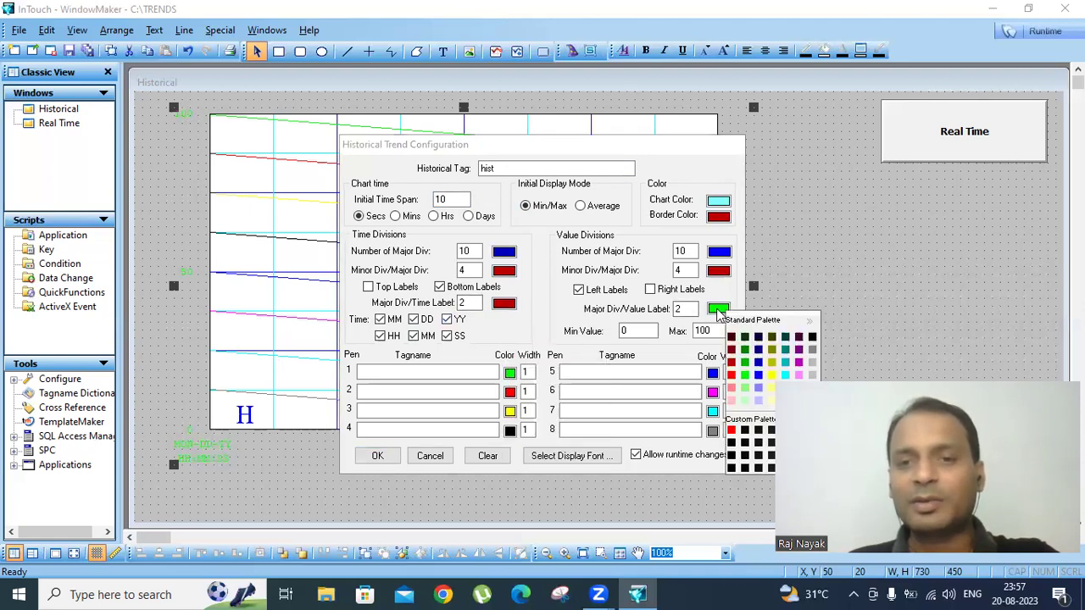
pyautogui.click(730, 362)
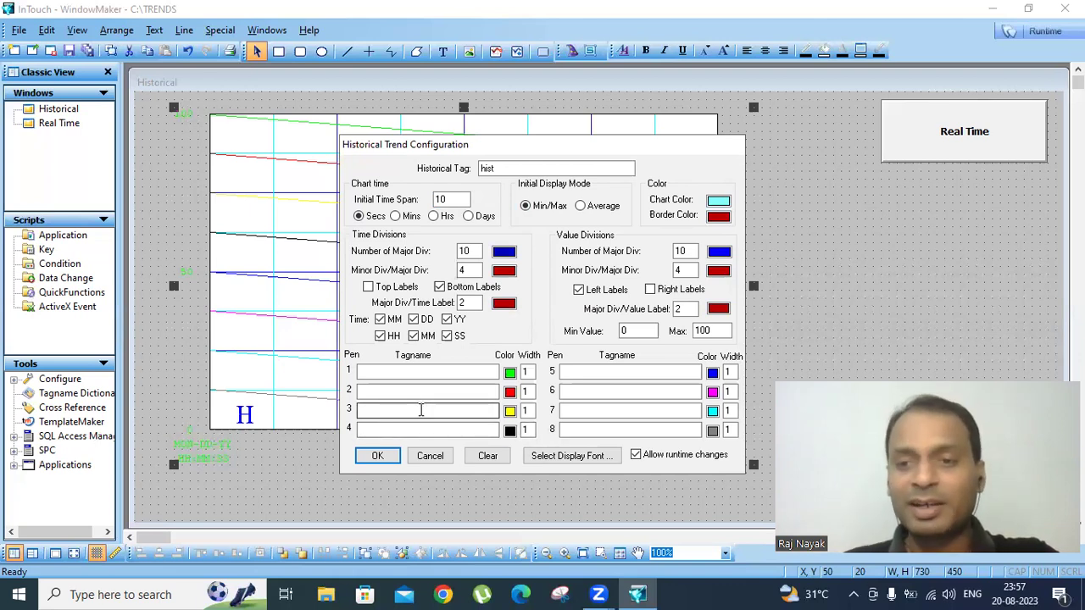
# Step: Assign the Temp tag to pen 1 with a dark red line of width 4
pyautogui.click(415, 373)
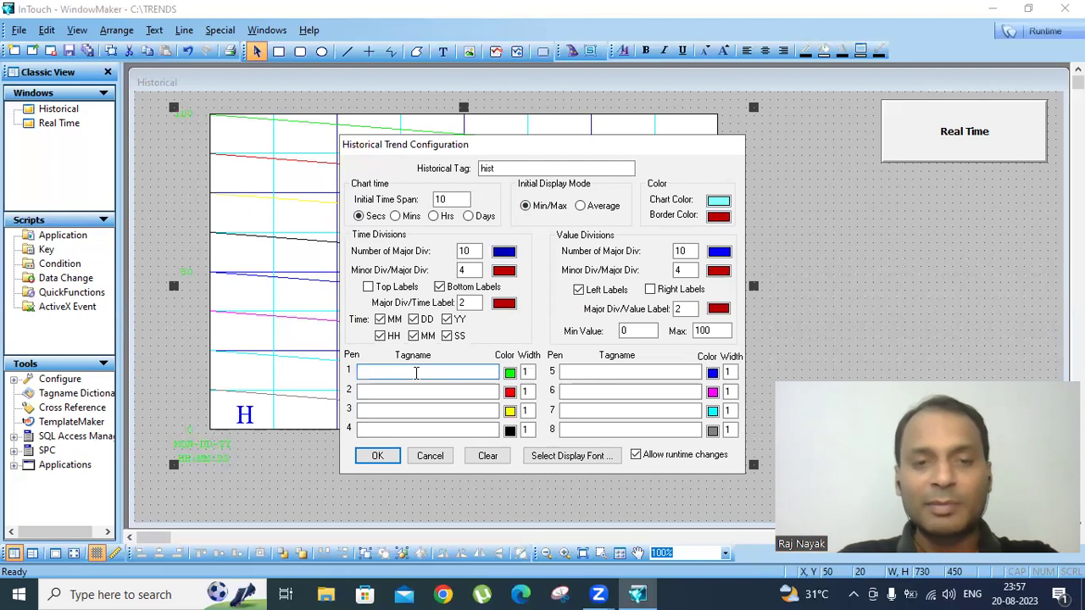
pyautogui.doubleClick(415, 373)
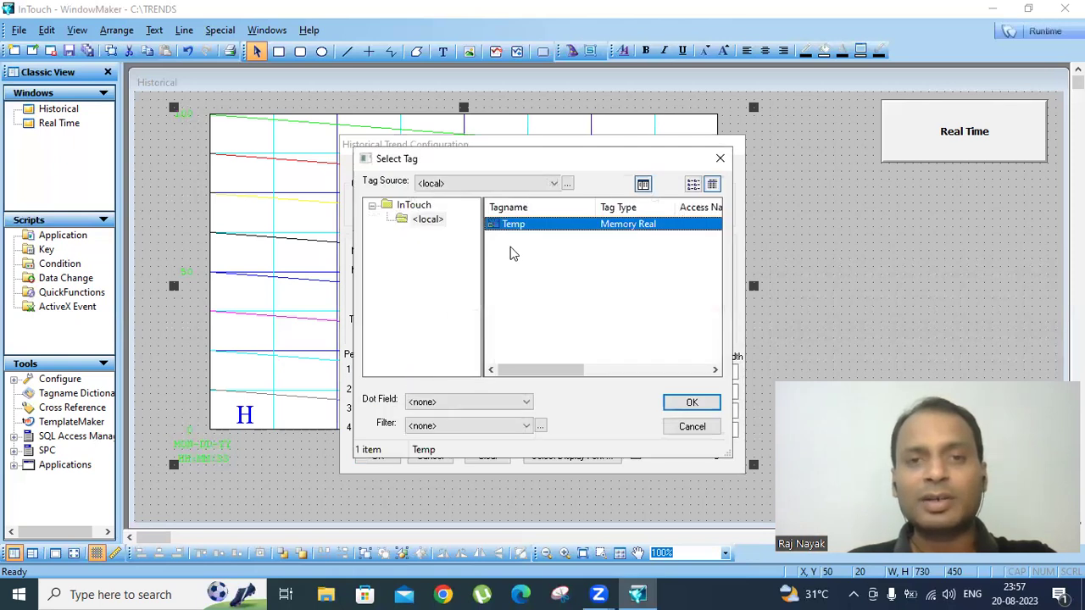
pyautogui.click(691, 403)
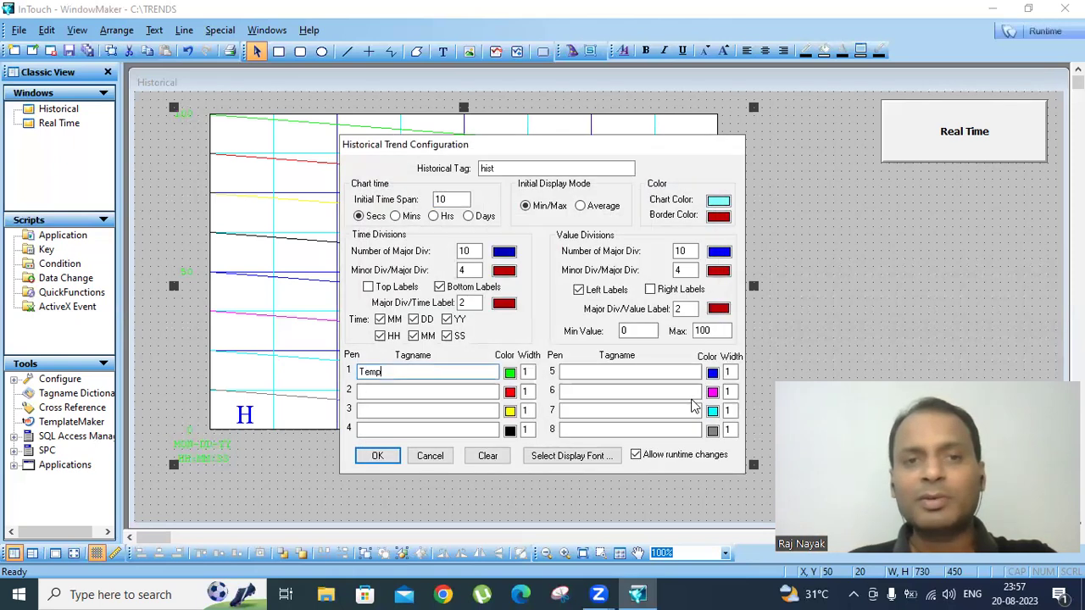
pyautogui.click(510, 374)
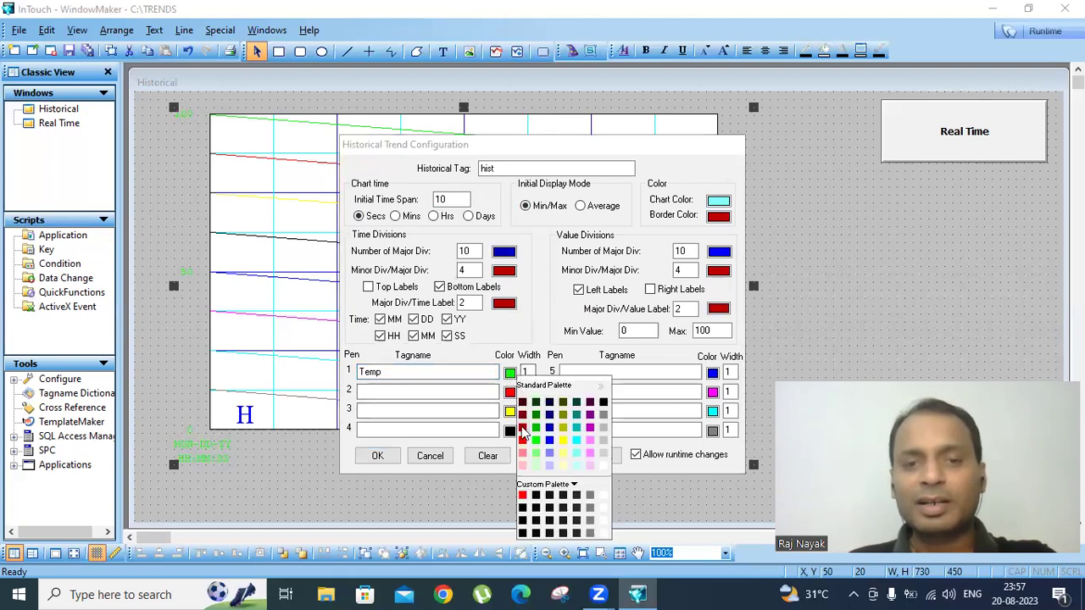
pyautogui.click(522, 427)
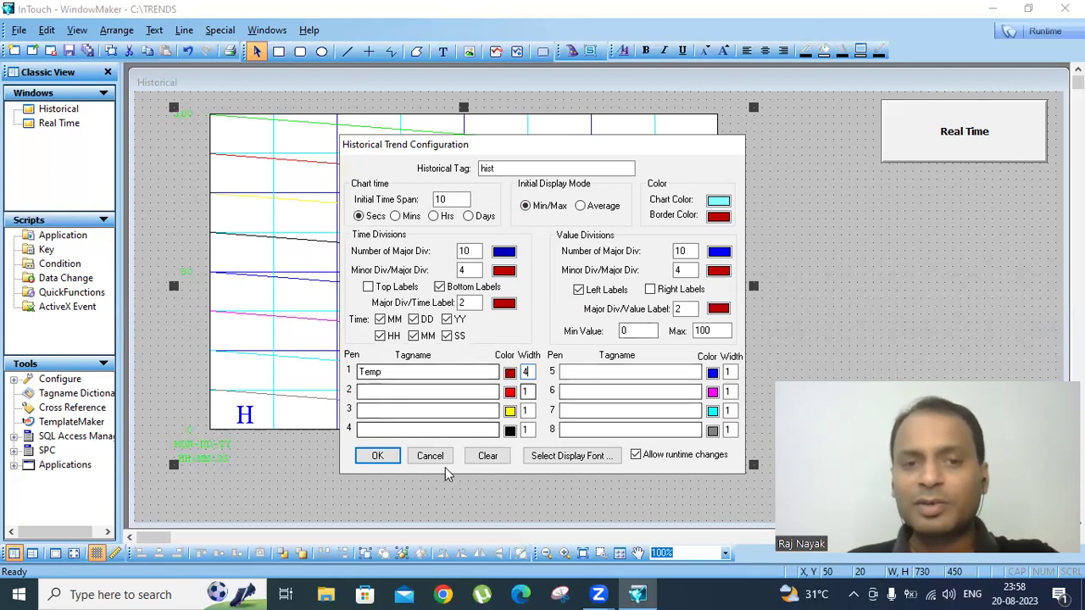
# Step: Apply the trend configuration and define and save hist as a Hist Trend tag in the Tagname Dictionary
pyautogui.click(377, 455)
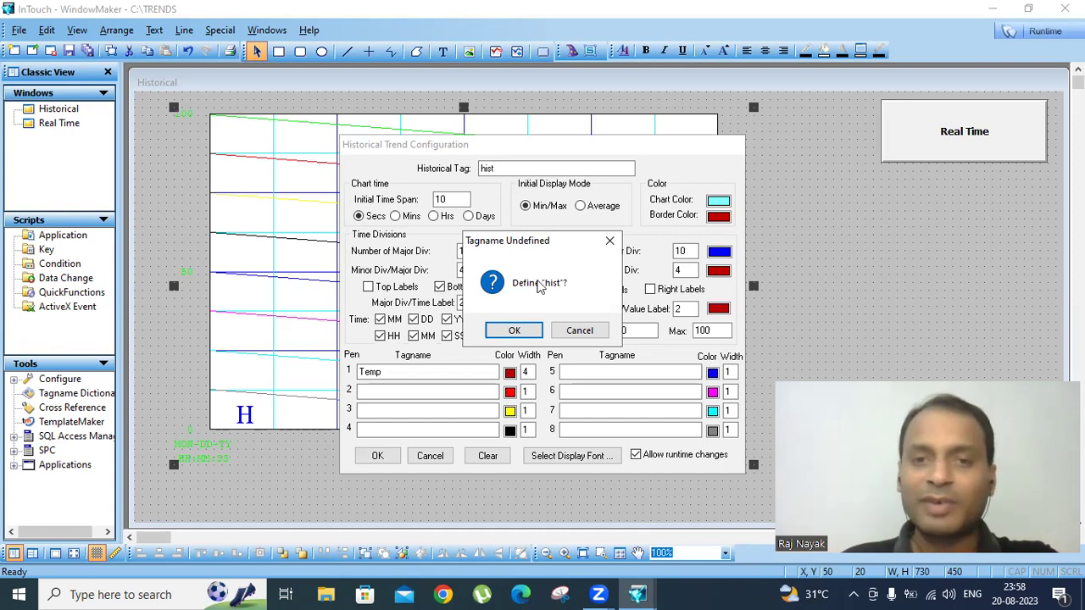
pyautogui.click(513, 328)
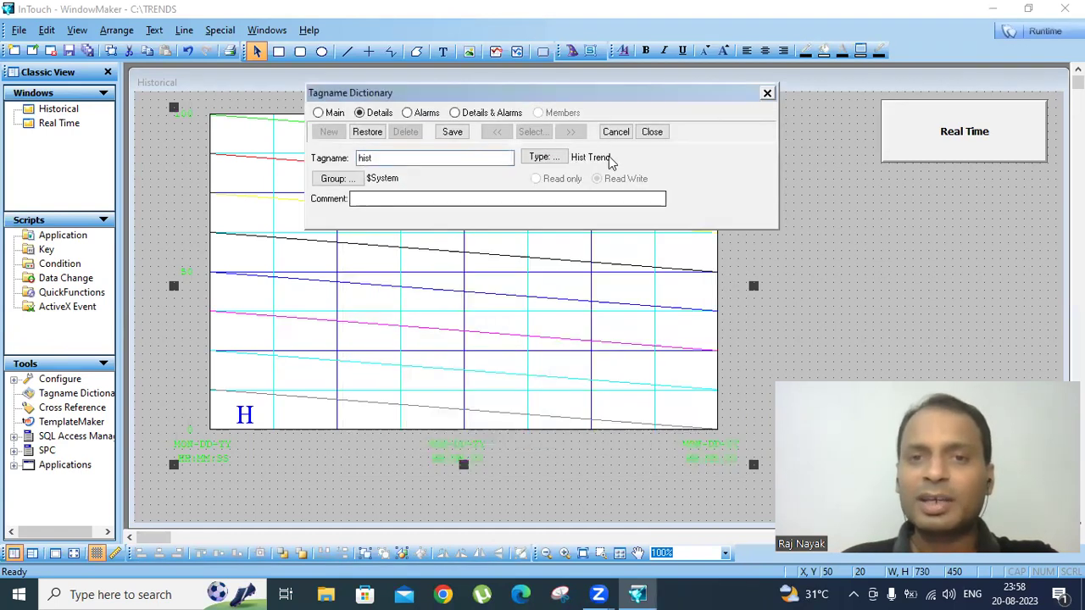
pyautogui.click(463, 134)
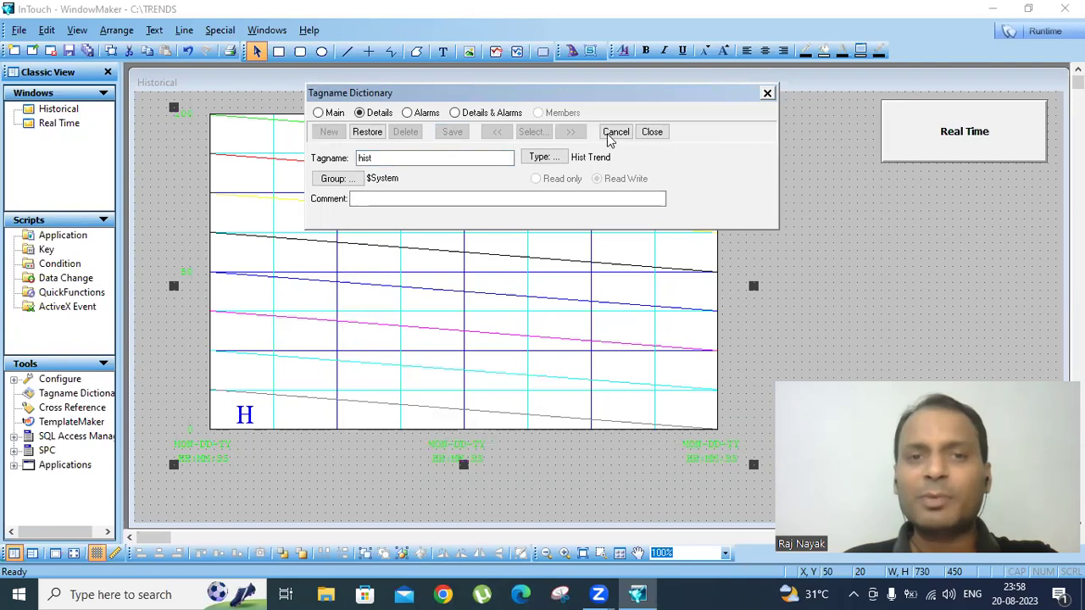
pyautogui.click(651, 133)
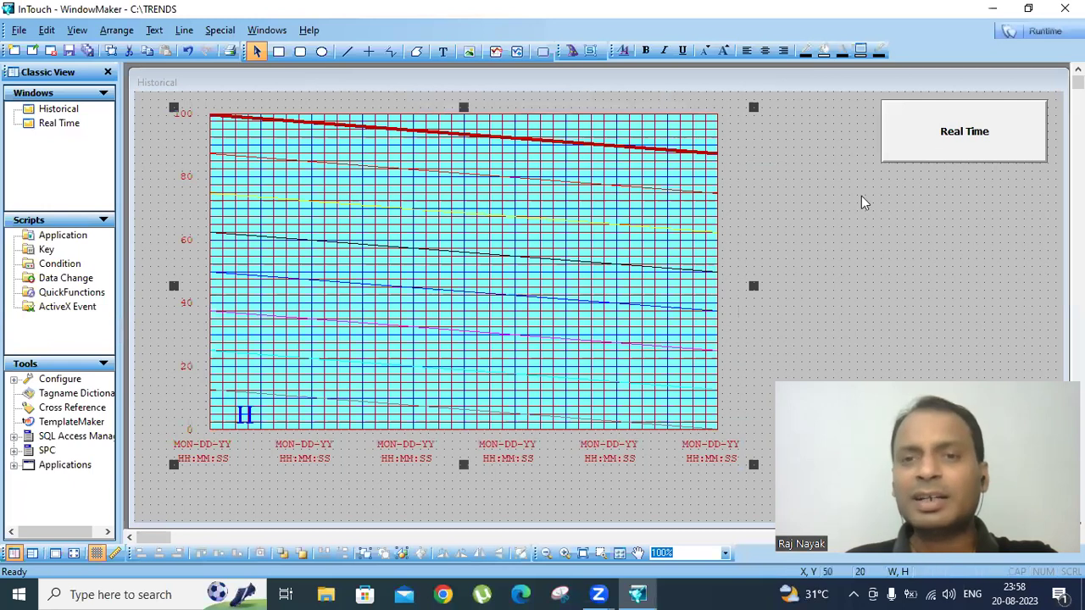
# Step: Run the application, vary the Temp slider repeatedly in the Real Time window, and return to the Historical window
pyautogui.click(1044, 31)
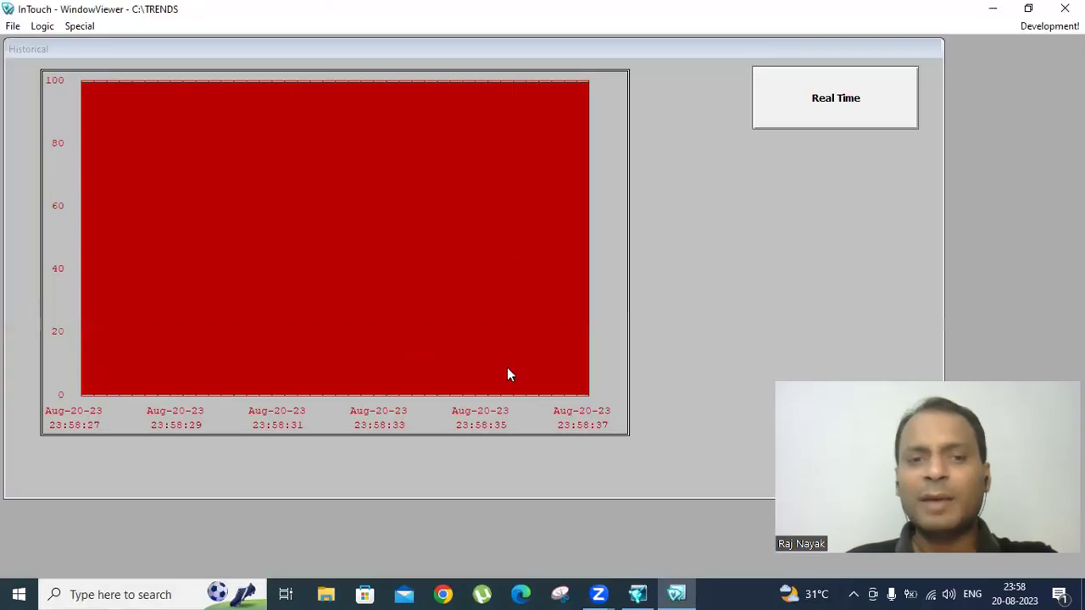
pyautogui.click(833, 101)
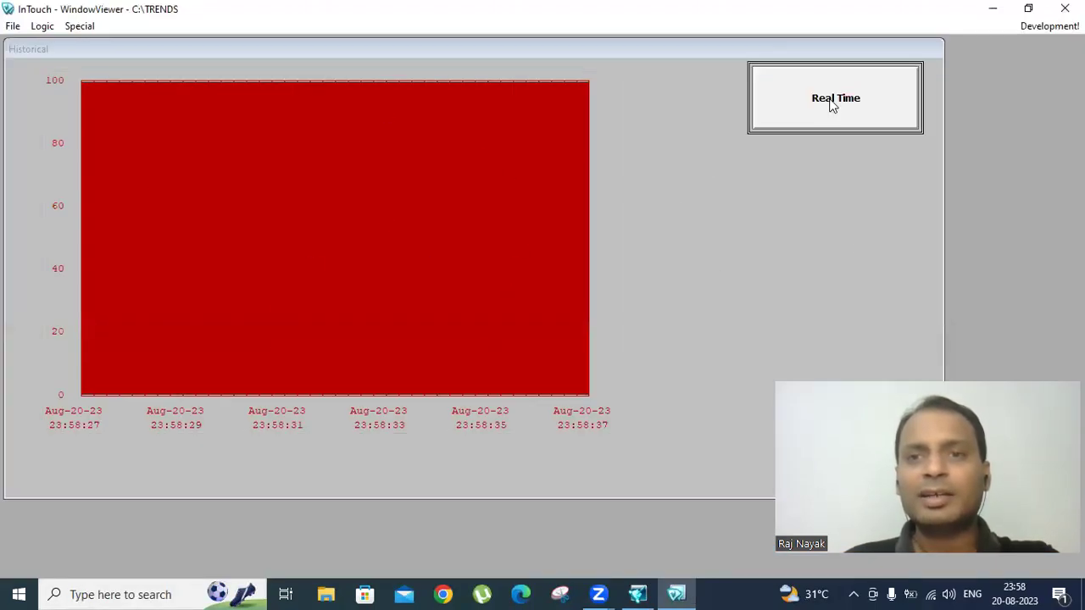
pyautogui.moveTo(125, 286); pyautogui.dragTo(144, 268)
pyautogui.moveTo(171, 148); pyautogui.dragTo(193, 166)
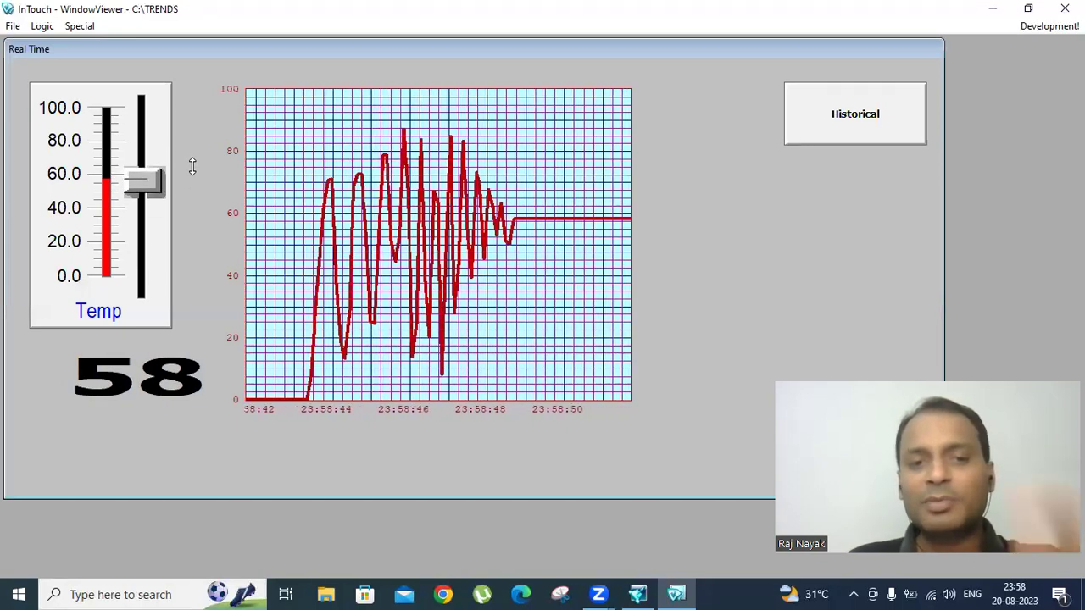
pyautogui.moveTo(193, 166); pyautogui.dragTo(192, 200)
pyautogui.click(878, 120)
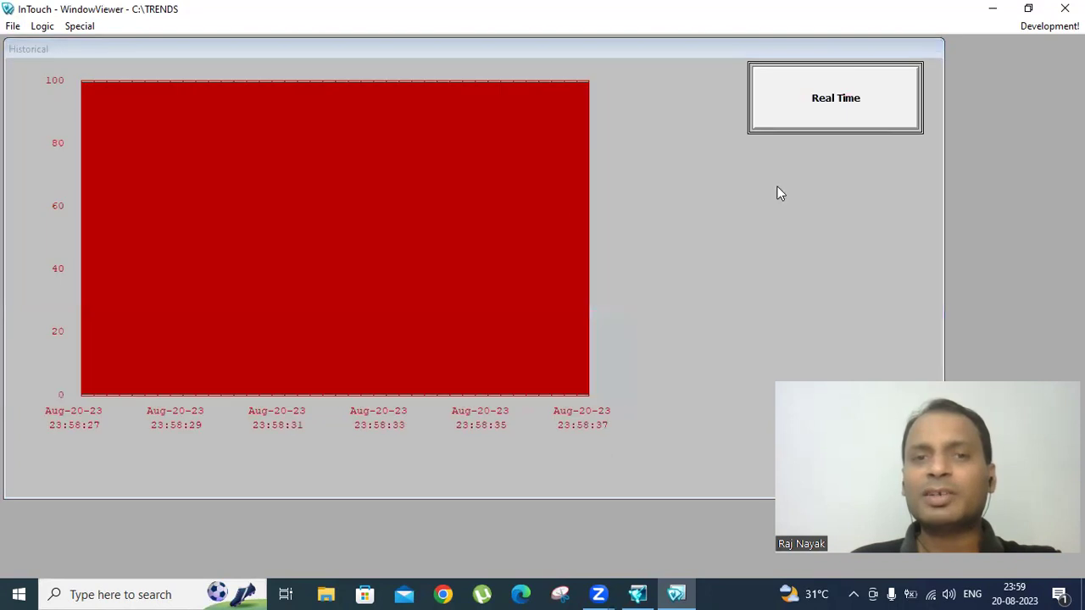
# Step: Set the historical trend's chart start time to 23:58:50 in the runtime trend setup
pyautogui.doubleClick(410, 206)
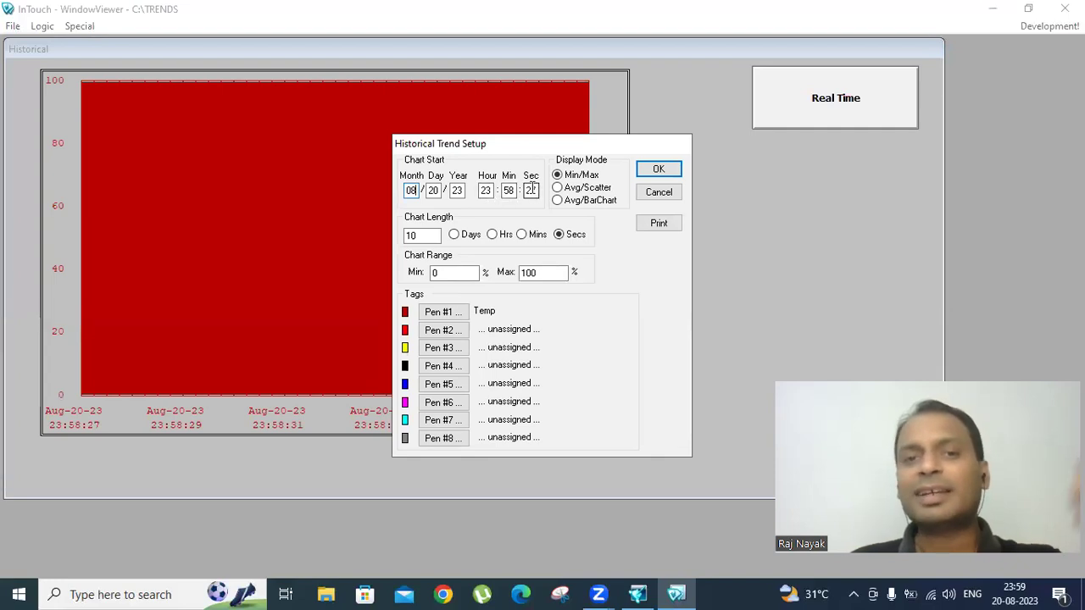
pyautogui.moveTo(536, 192); pyautogui.dragTo(520, 193)
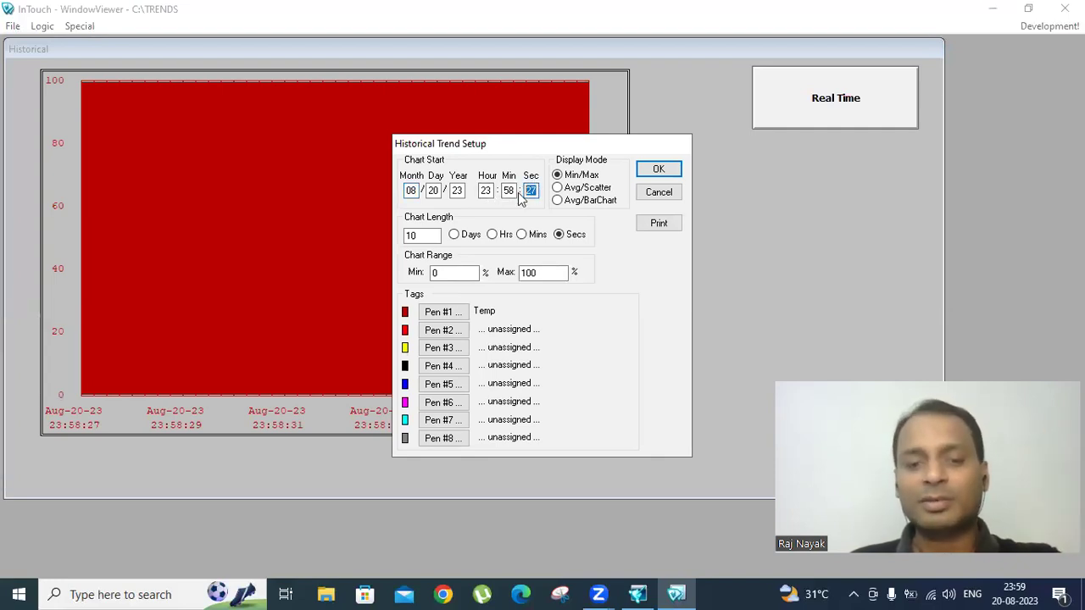
pyautogui.write('50')
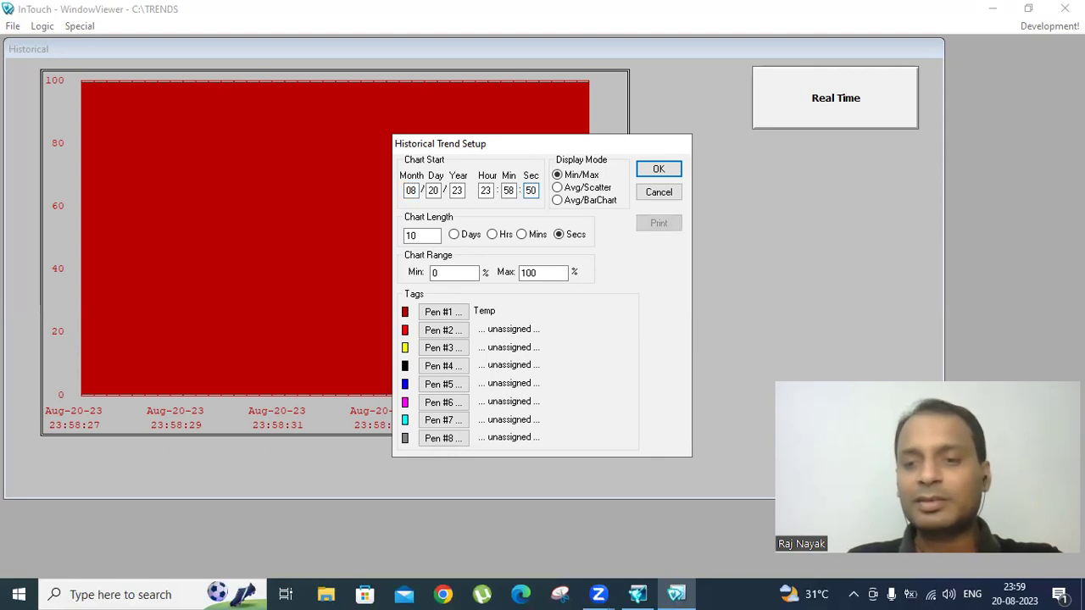
pyautogui.press('Return')
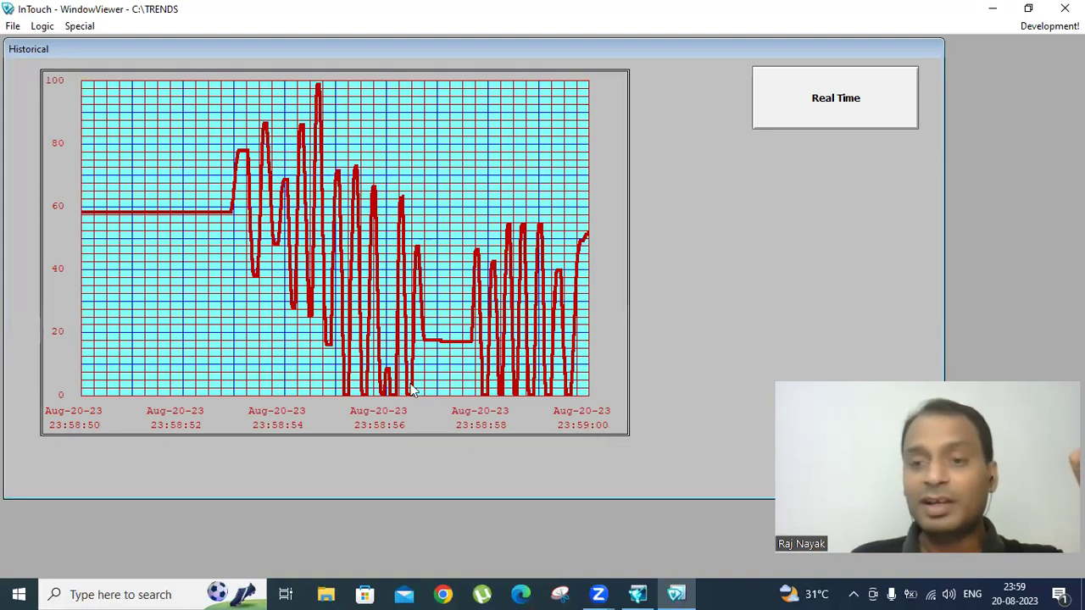
# Step: Change the historical trend's chart start time to 23:58:55 in the runtime trend setup
pyautogui.click(476, 306)
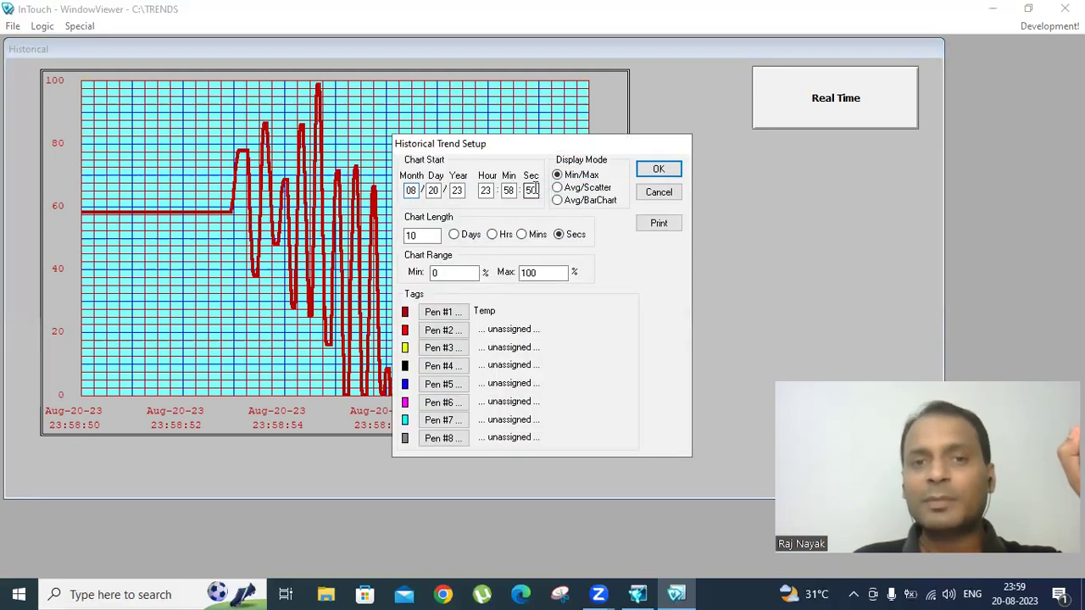
pyautogui.doubleClick(521, 190)
pyautogui.write('55')
pyautogui.press('Return')
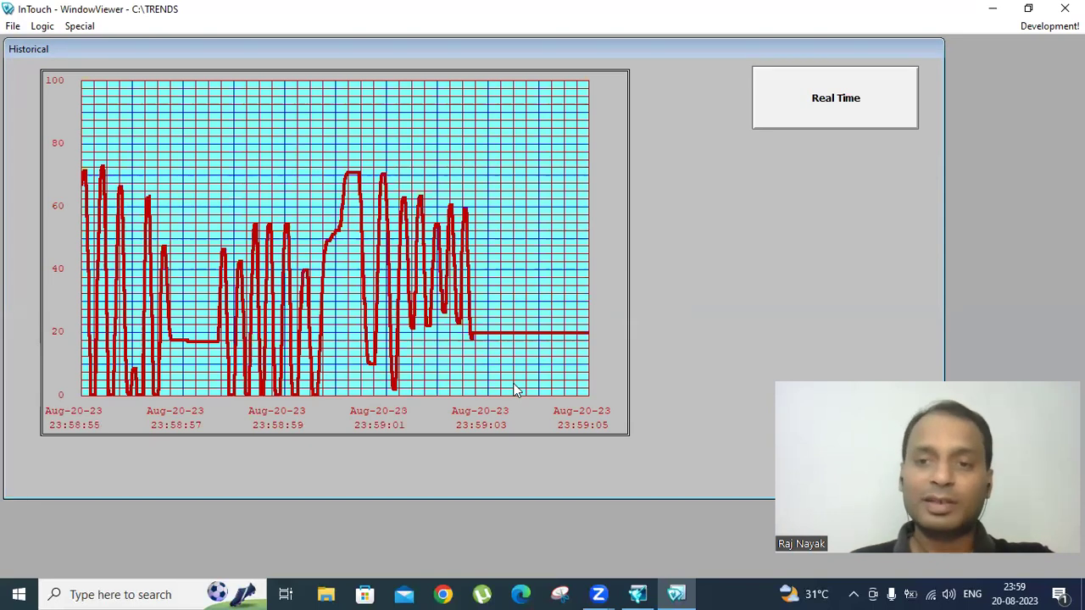
# Step: Switch between the linked Historical and Real Time windows, finish in Real Time, and move the Temp slider to 42
pyautogui.click(812, 109)
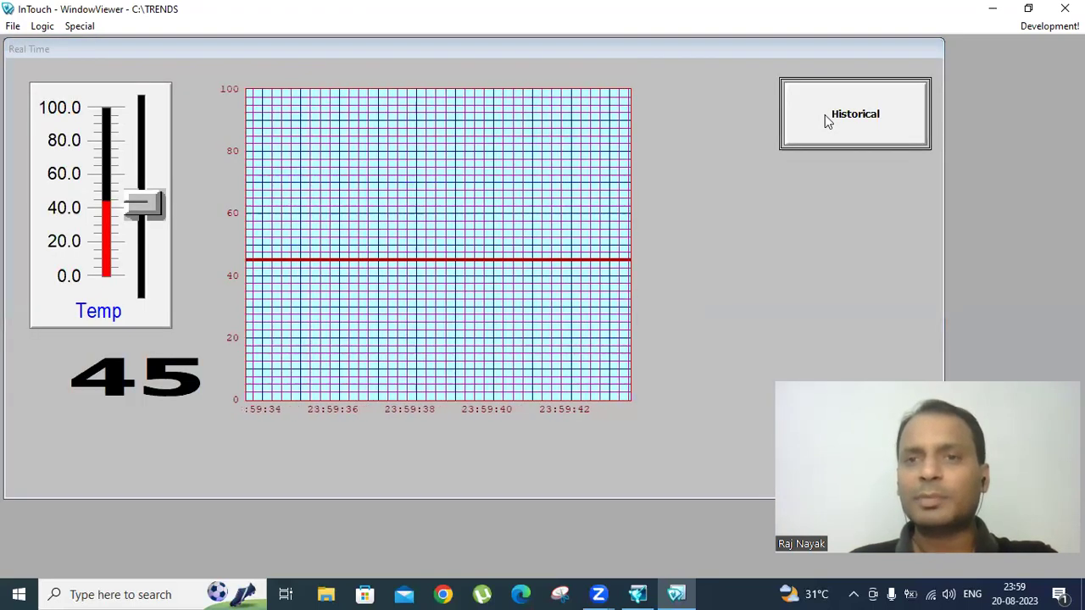
pyautogui.click(813, 117)
pyautogui.click(820, 118)
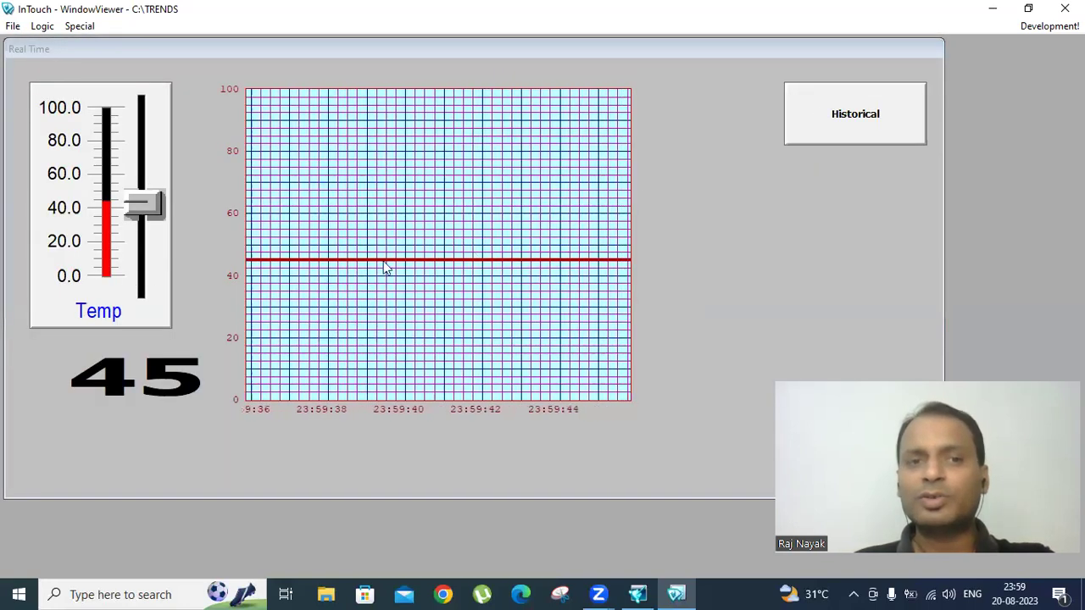
pyautogui.moveTo(124, 204); pyautogui.dragTo(156, 199)
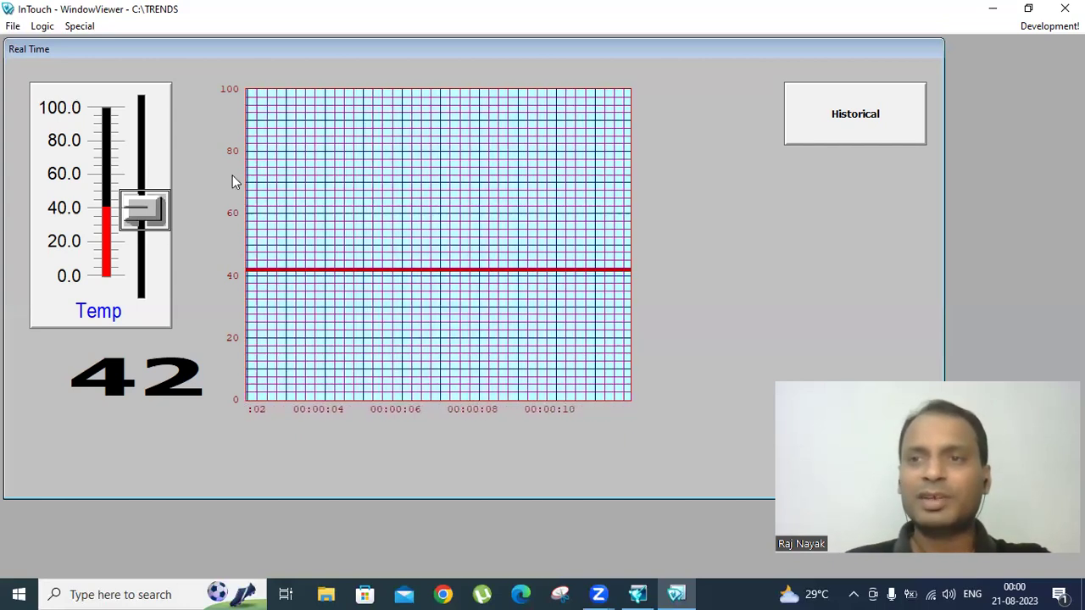
# Step: Return to development mode in WindowMaker and examine the Trends category of the wizard selection without inserting a wizard
pyautogui.click(1048, 26)
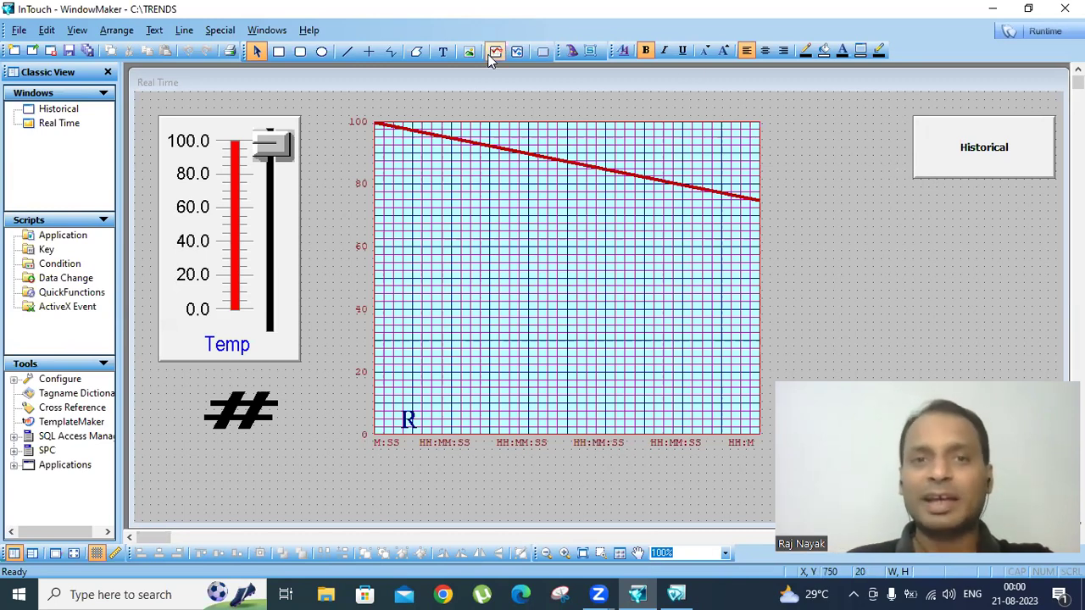
pyautogui.click(570, 51)
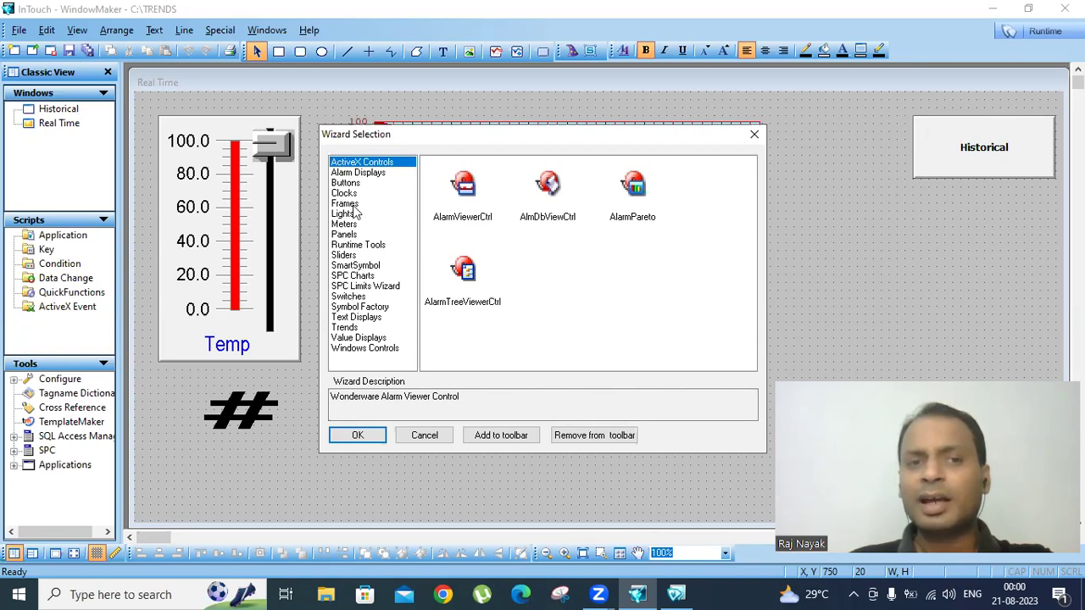
pyautogui.click(348, 328)
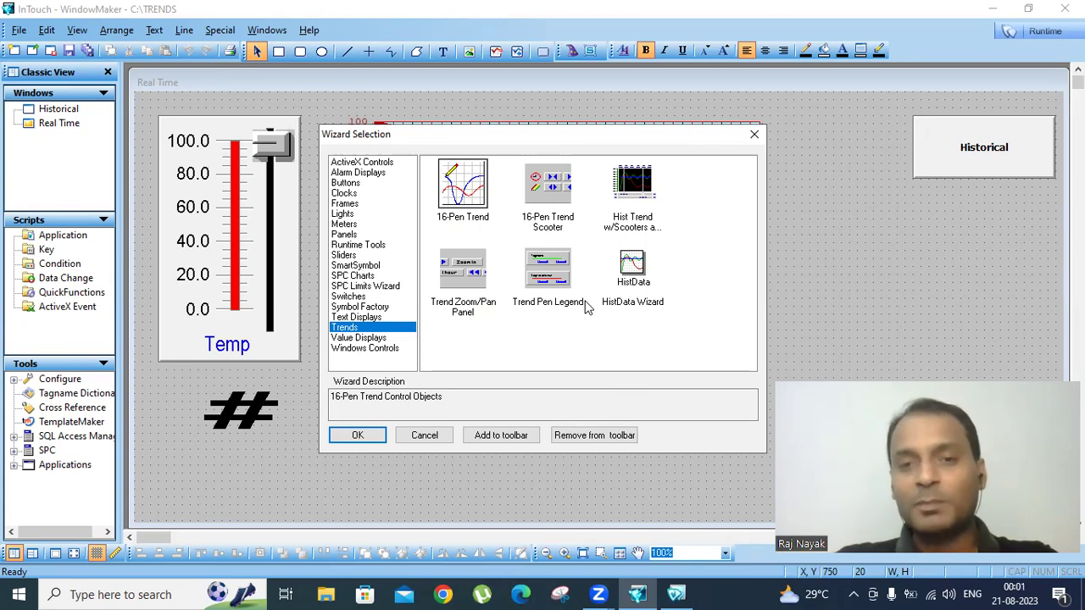
pyautogui.click(426, 435)
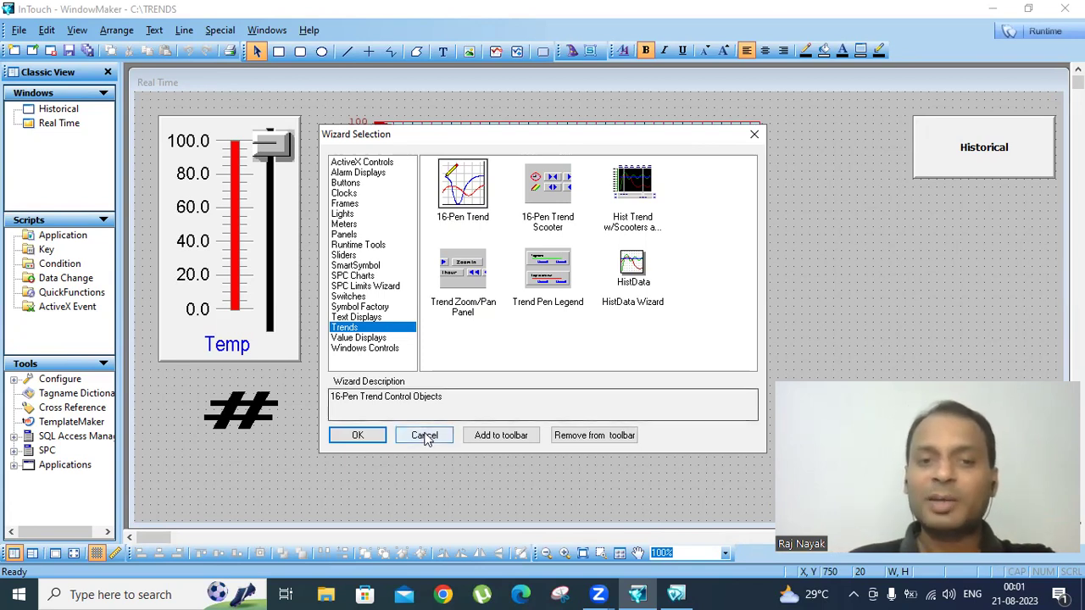